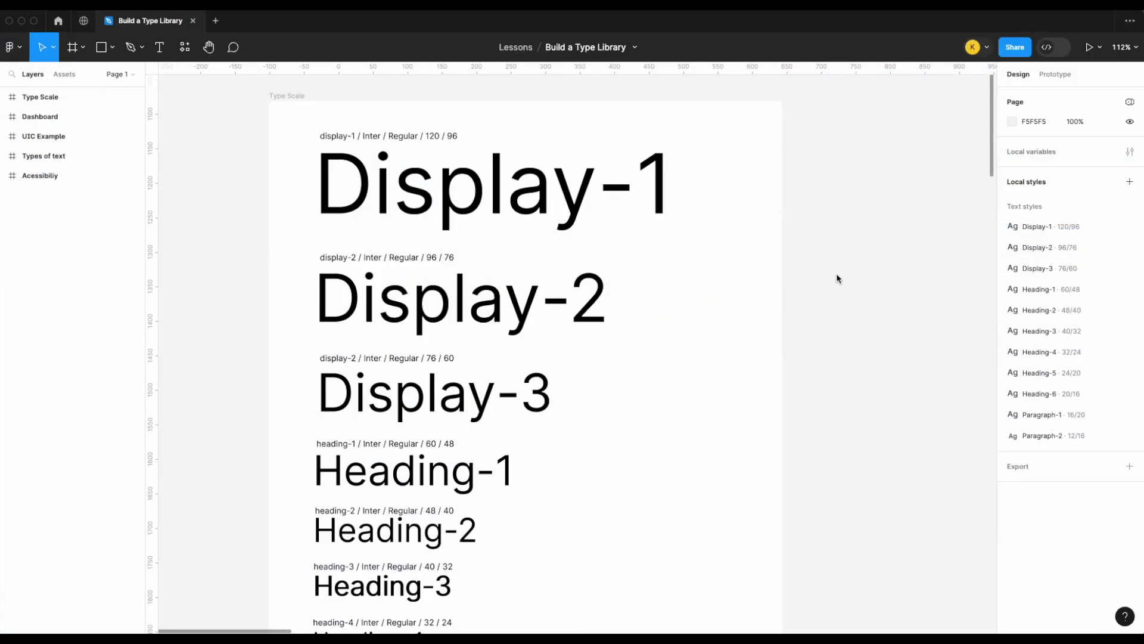
# Step: Survey the file's frames, from the type scale and accessibility chart to the text types, dashboard and UIC Example page
pyautogui.scroll(-5, 835, 273)
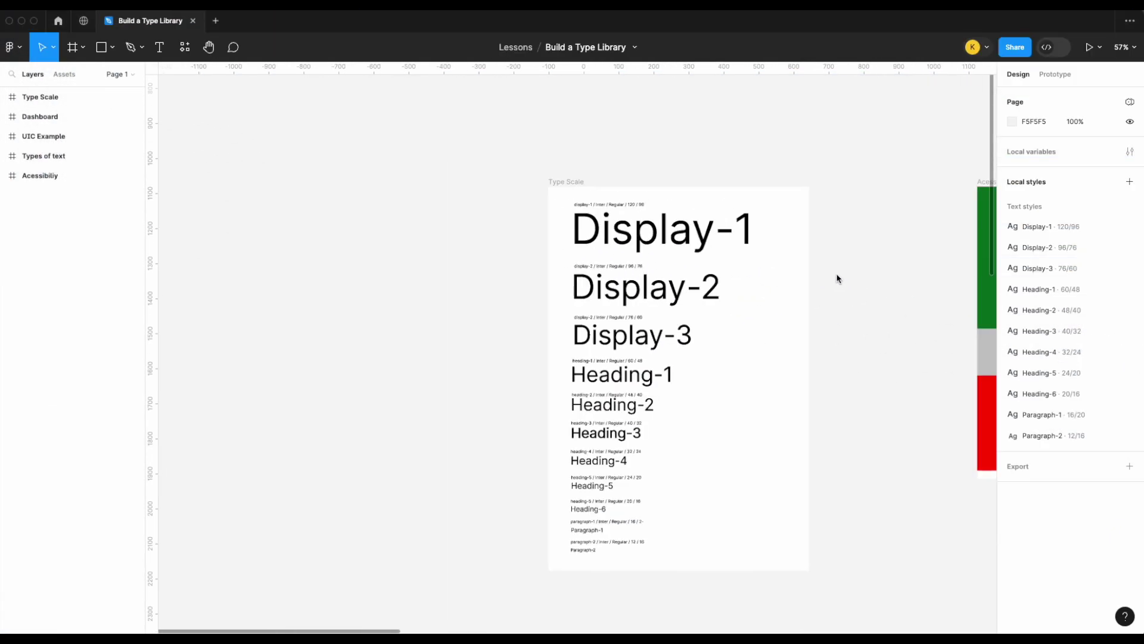
pyautogui.hscroll(5, 836, 274)
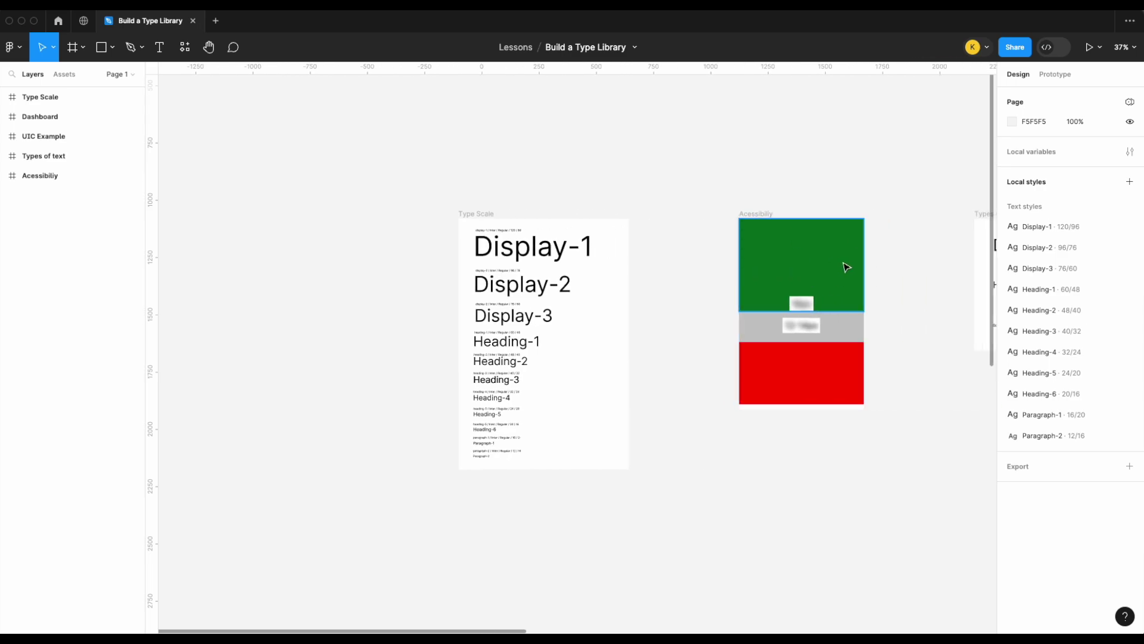
pyautogui.scroll(-5, 846, 267)
pyautogui.hscroll(10, 846, 266)
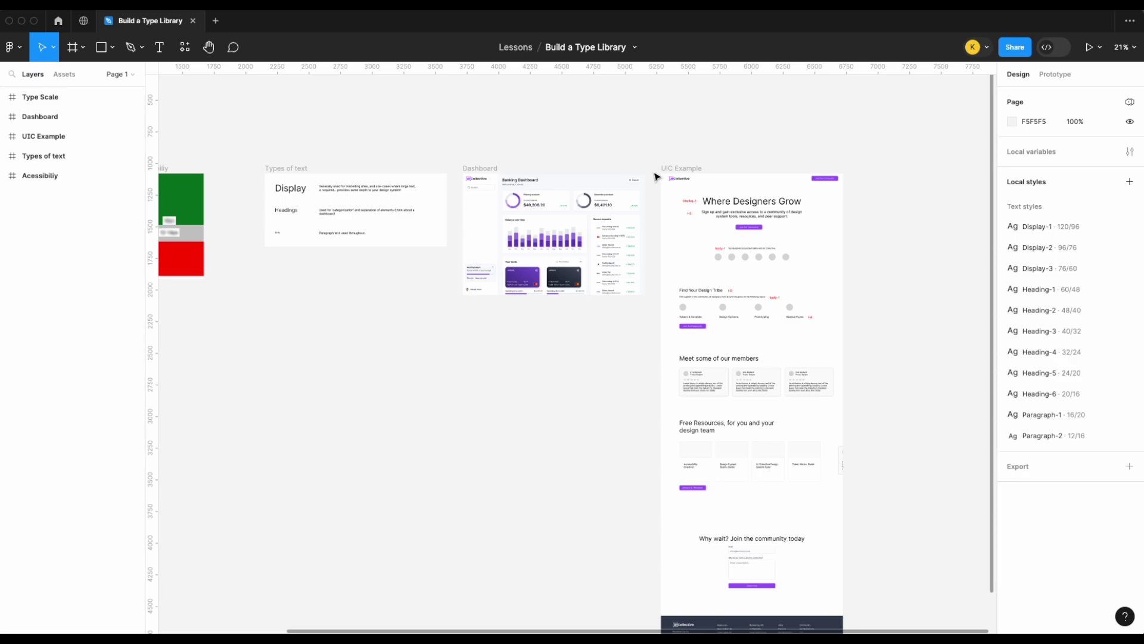
pyautogui.hscroll(-9, 655, 177)
pyautogui.scroll(5, 410, 185)
pyautogui.hscroll(-2, 447, 184)
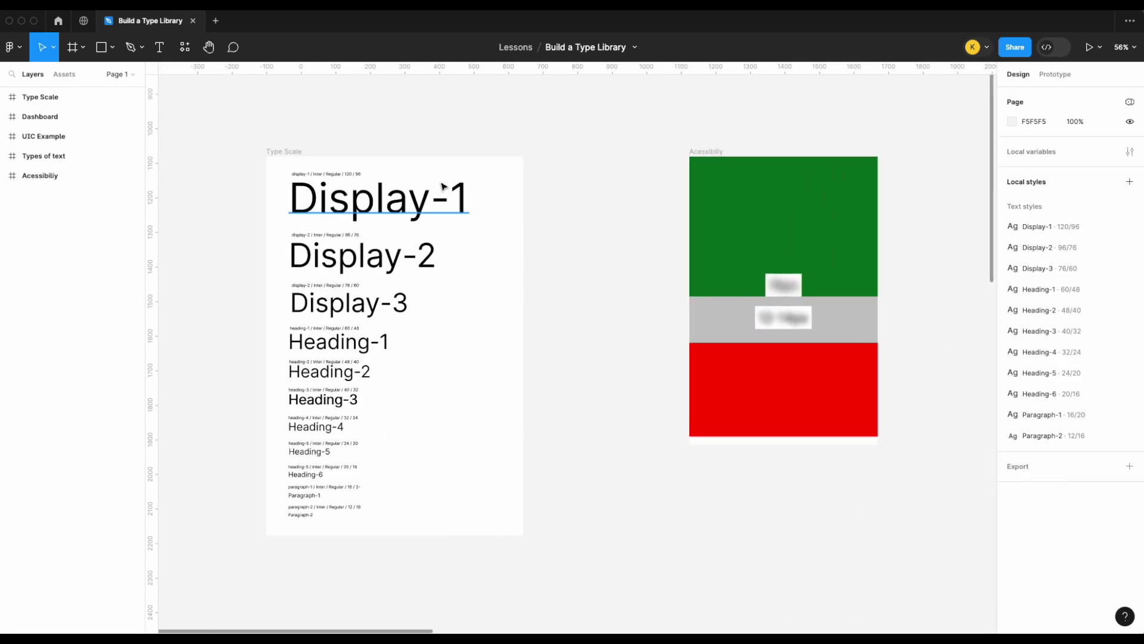
pyautogui.scroll(3, 443, 187)
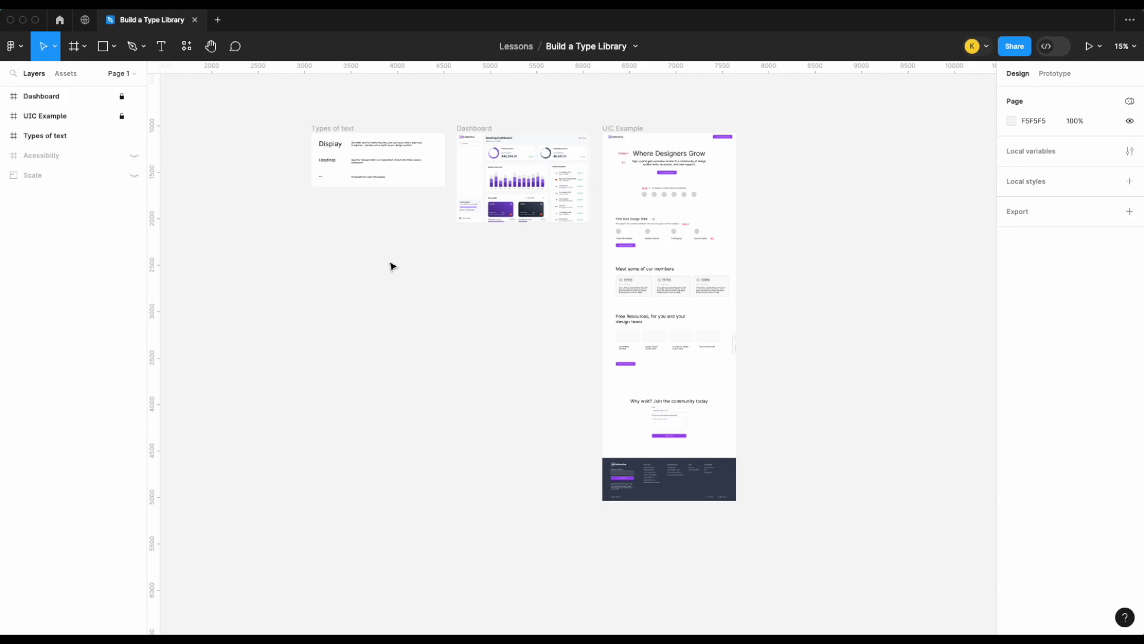
# Step: Examine the Display, Headings and Body descriptions in the Types of text frame and compare them with the banking dashboard
pyautogui.scroll(10, 320, 171)
pyautogui.scroll(-2, 320, 169)
pyautogui.scroll(2, 322, 167)
pyautogui.hscroll(2, 330, 162)
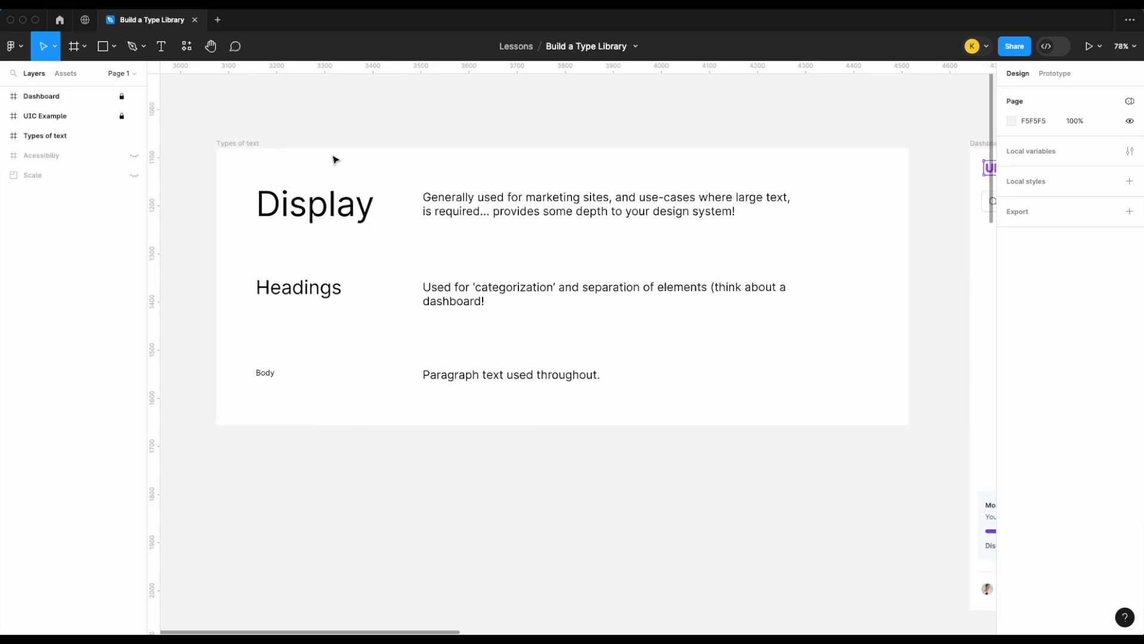
pyautogui.scroll(2, 334, 160)
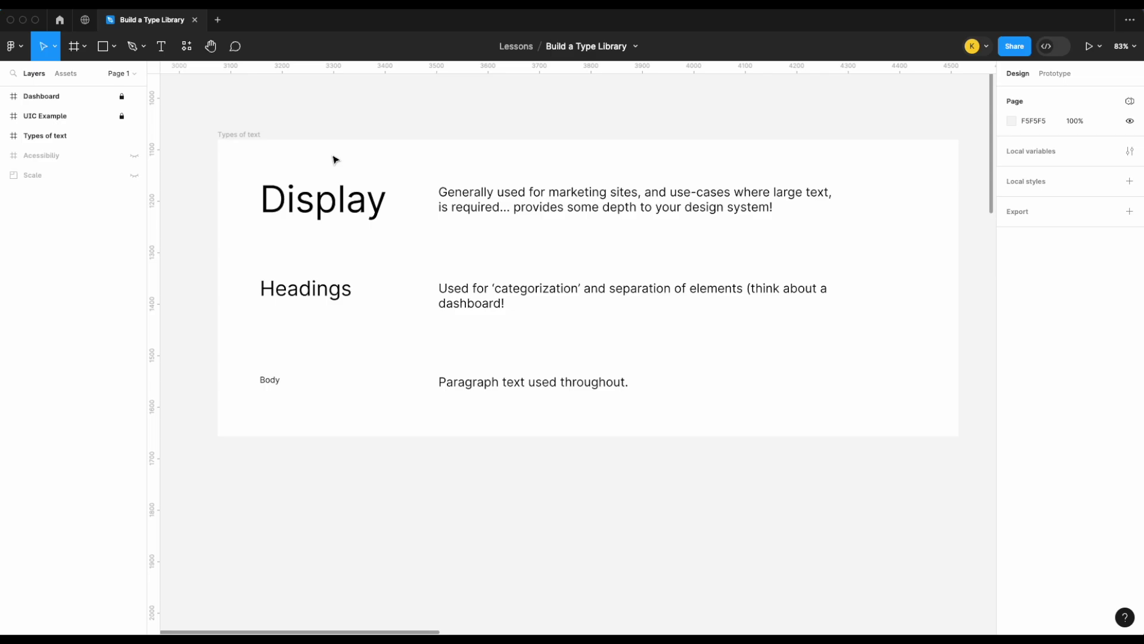
pyautogui.hscroll(15, 334, 159)
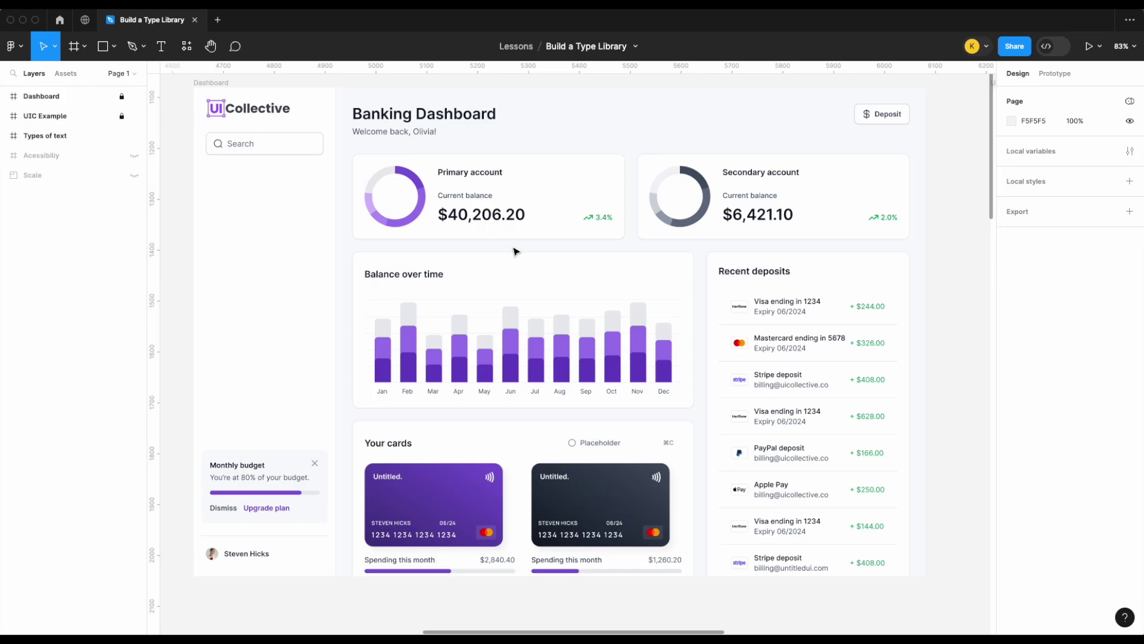
pyautogui.press('n')
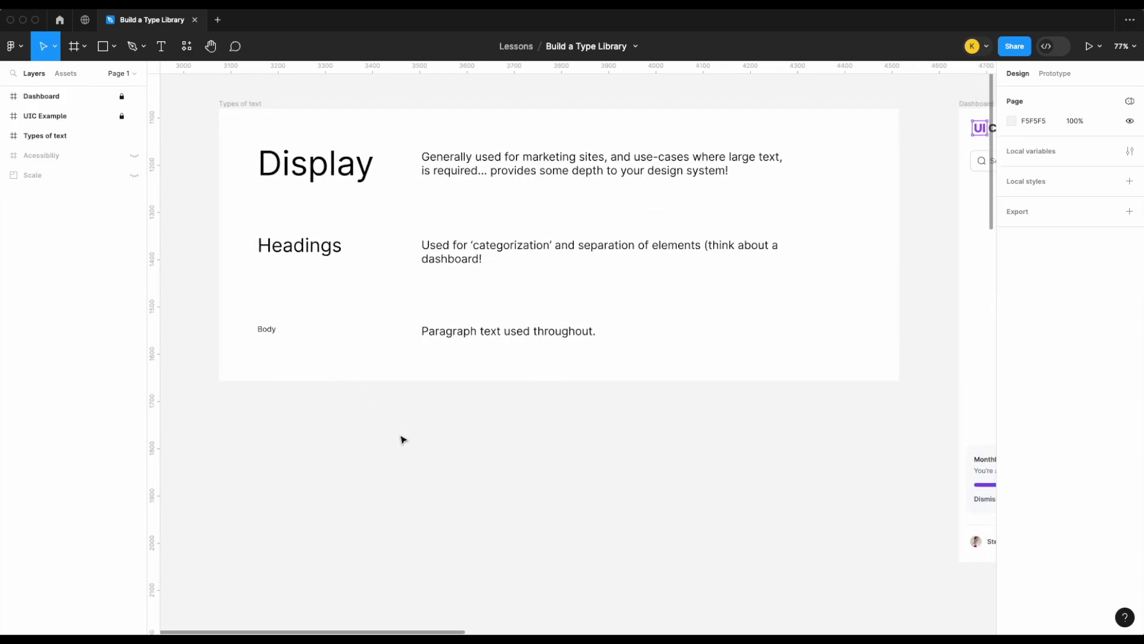
pyautogui.hotkey('shift', 'n')
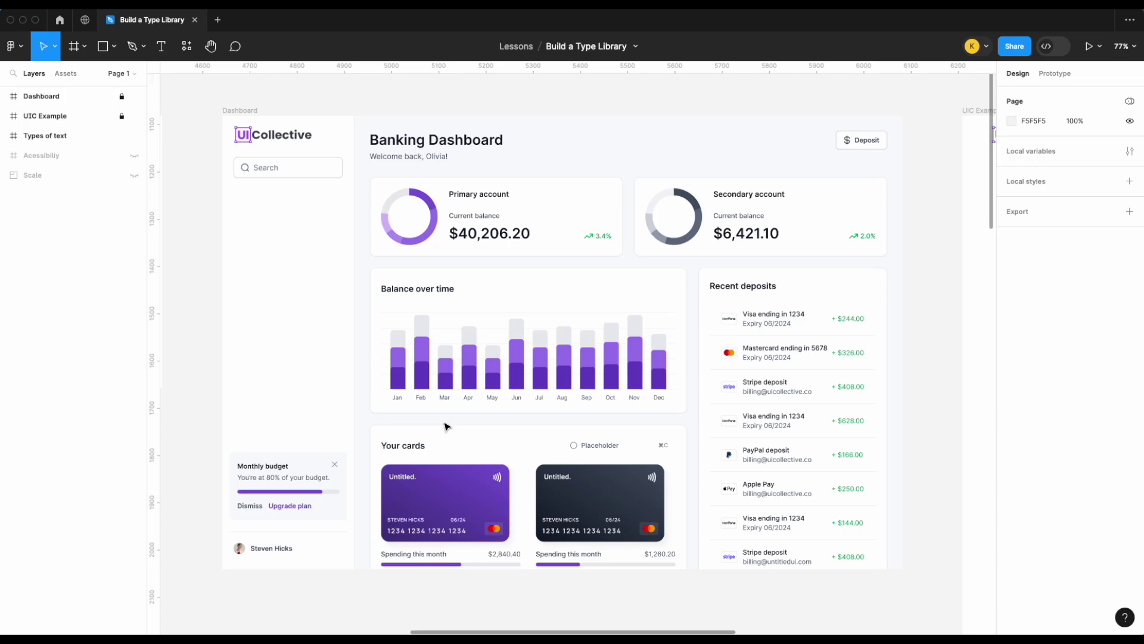
# Step: Examine the text-level annotations on the UIC Example page, covering the hero, the designers row and the Find Your Design Tribe section
pyautogui.hotkey('shift', 'n')
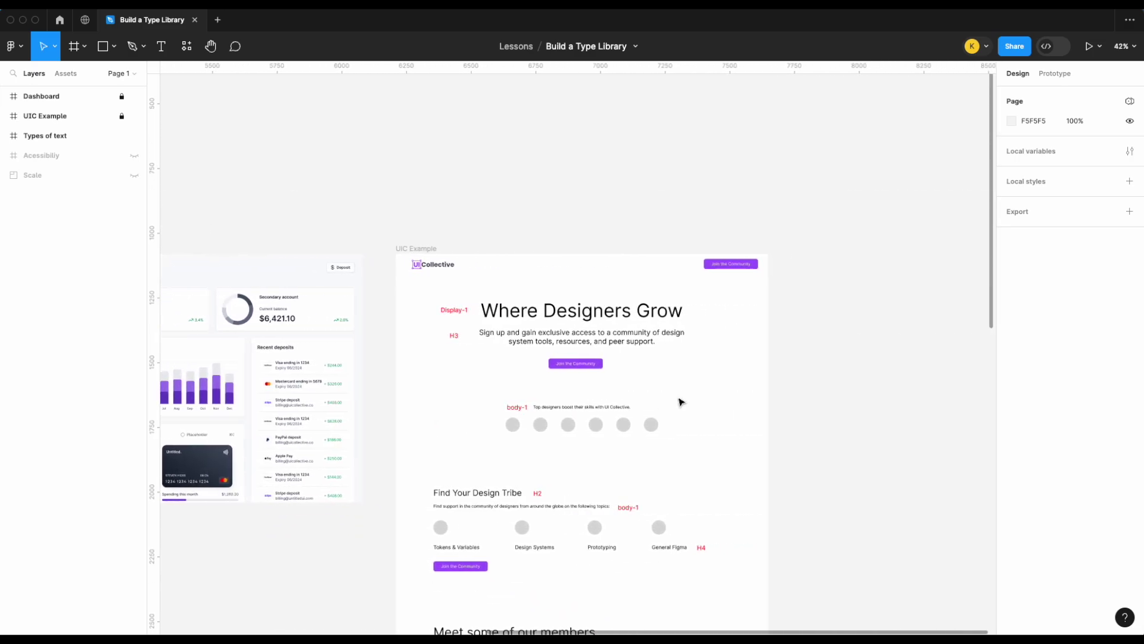
pyautogui.scroll(5, 702, 378)
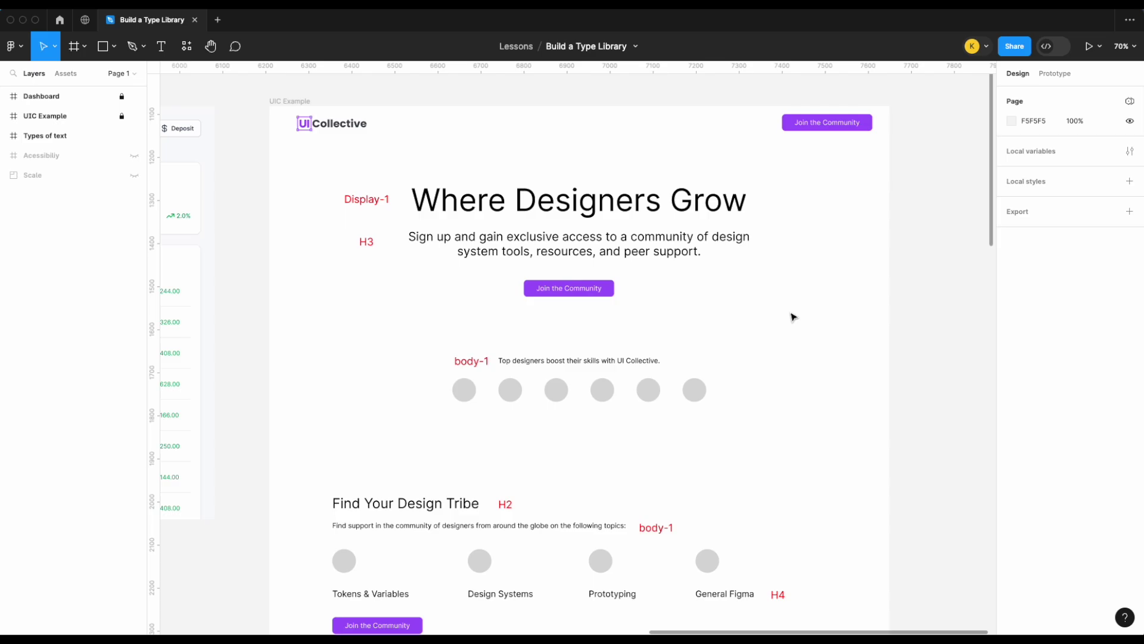
pyautogui.scroll(3, 793, 316)
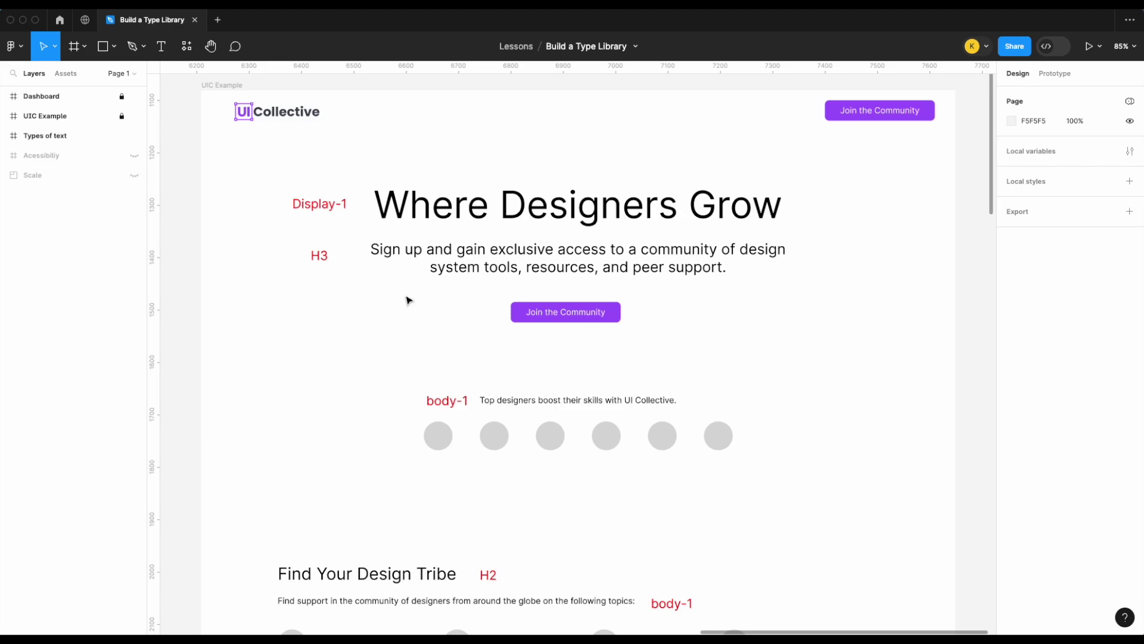
pyautogui.scroll(-1, 444, 398)
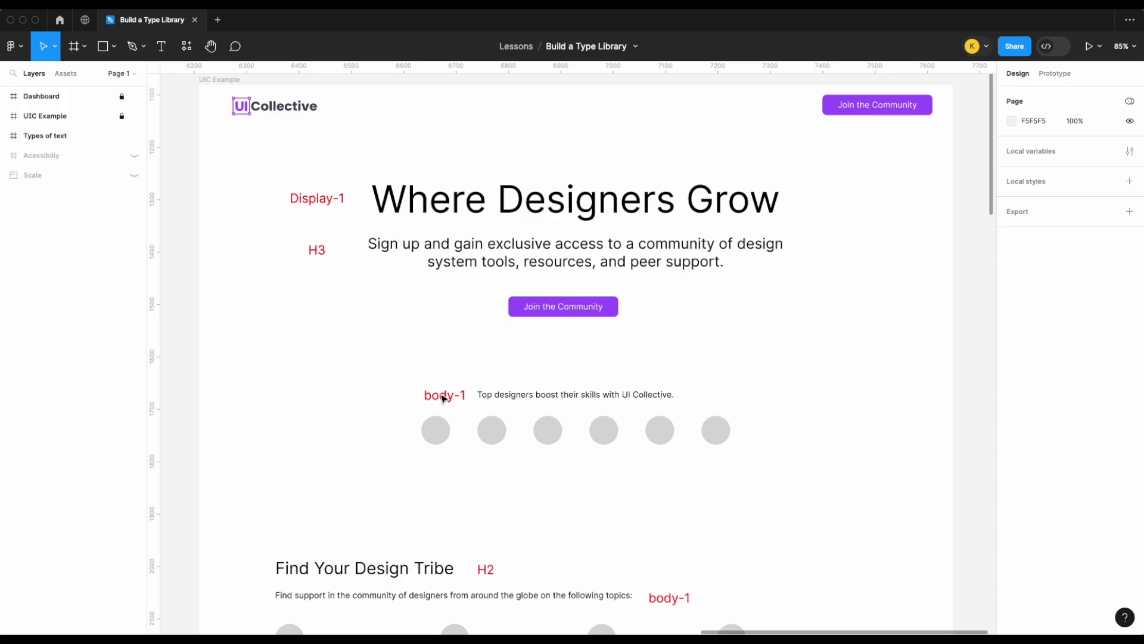
pyautogui.scroll(-5, 444, 399)
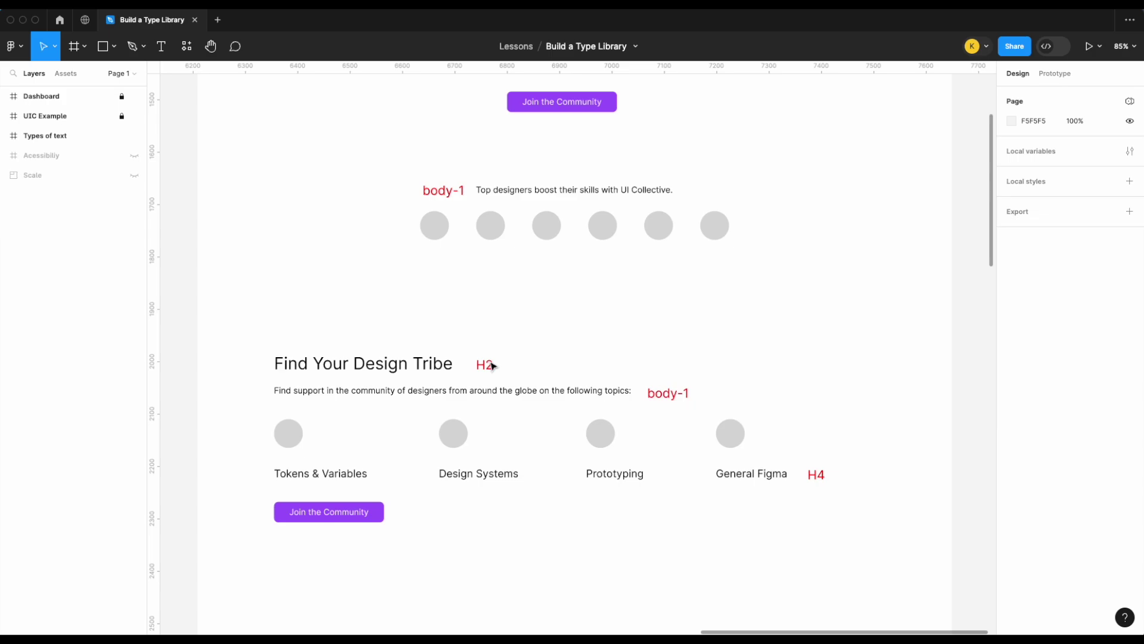
pyautogui.scroll(-1, 525, 361)
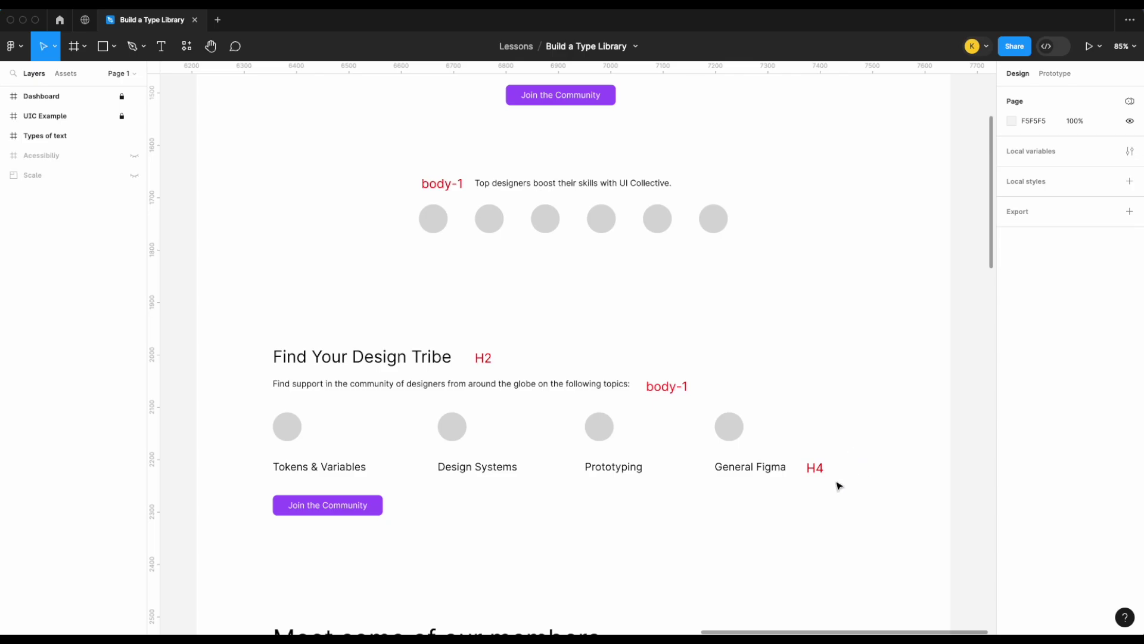
pyautogui.scroll(-5, 839, 486)
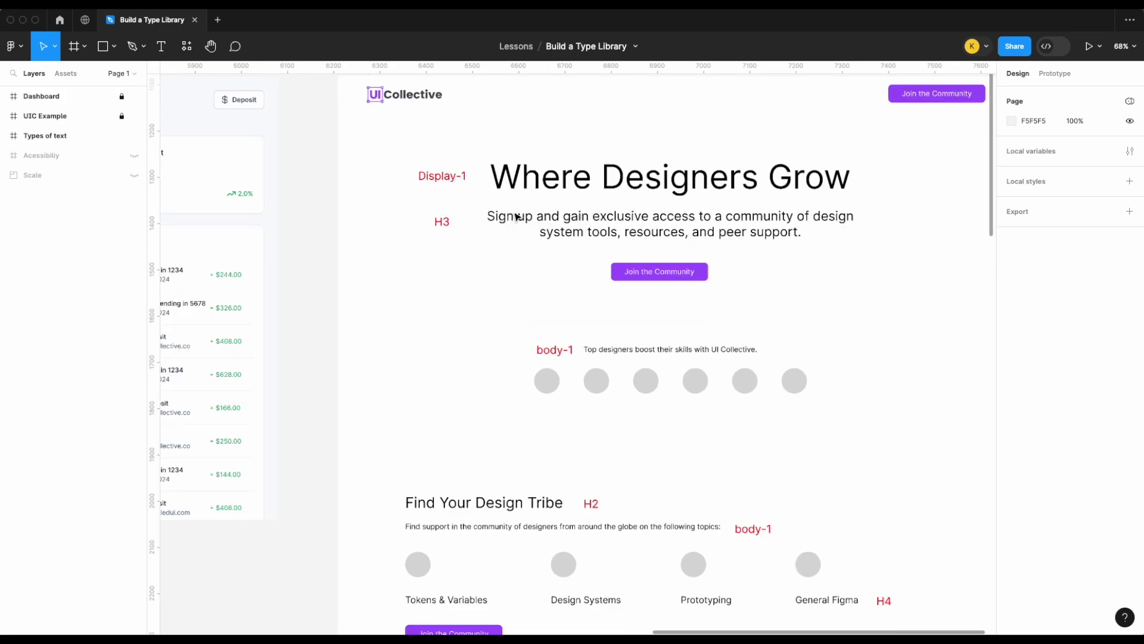
pyautogui.scroll(5, 518, 217)
pyautogui.hscroll(2, 453, 216)
pyautogui.scroll(1, 452, 215)
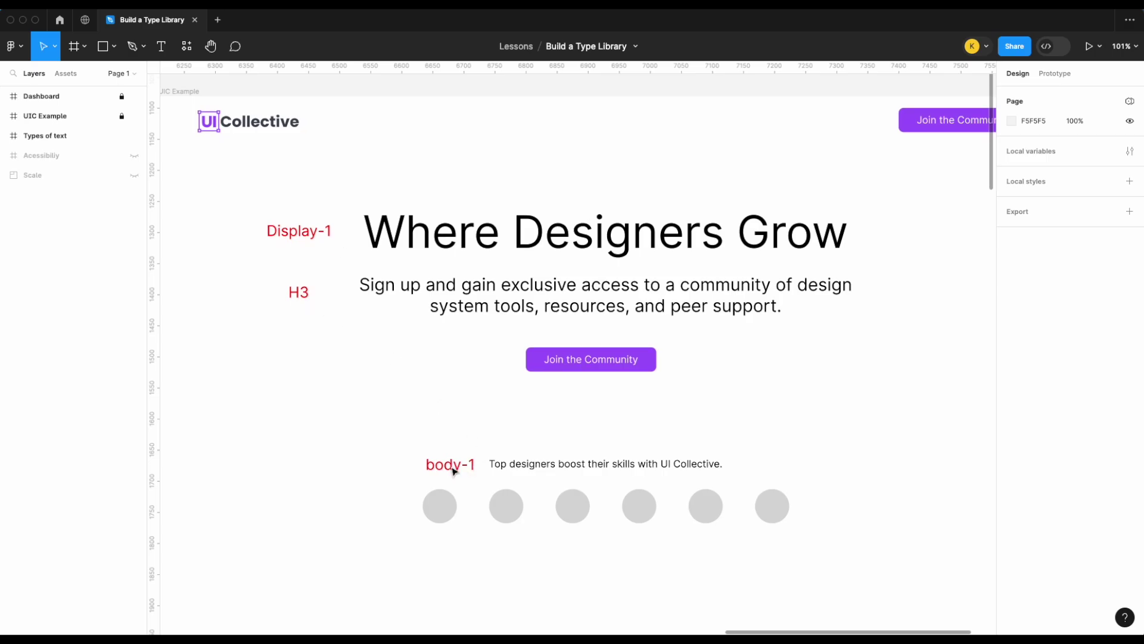
pyautogui.scroll(-3, 453, 470)
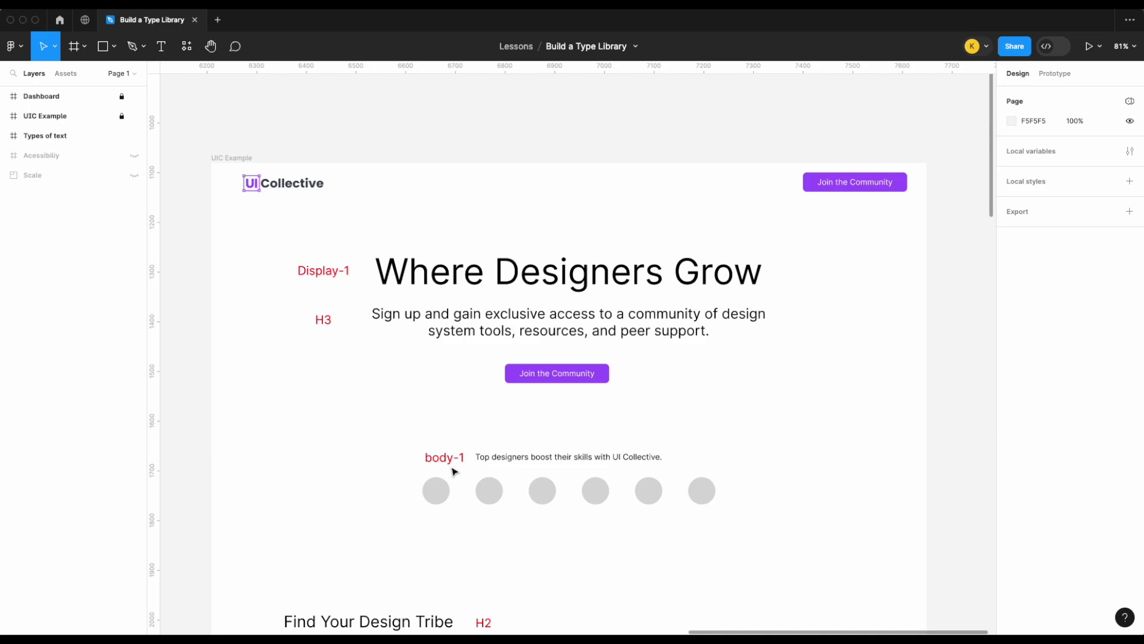
pyautogui.scroll(-1, 454, 472)
pyautogui.hscroll(-1, 454, 471)
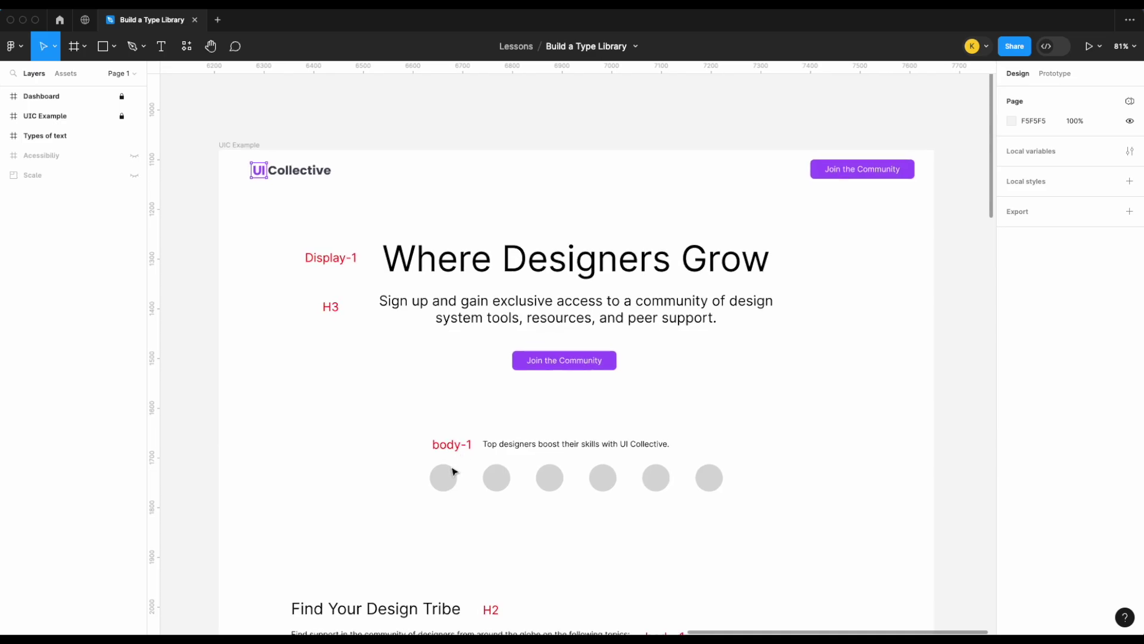
pyautogui.scroll(-5, 453, 471)
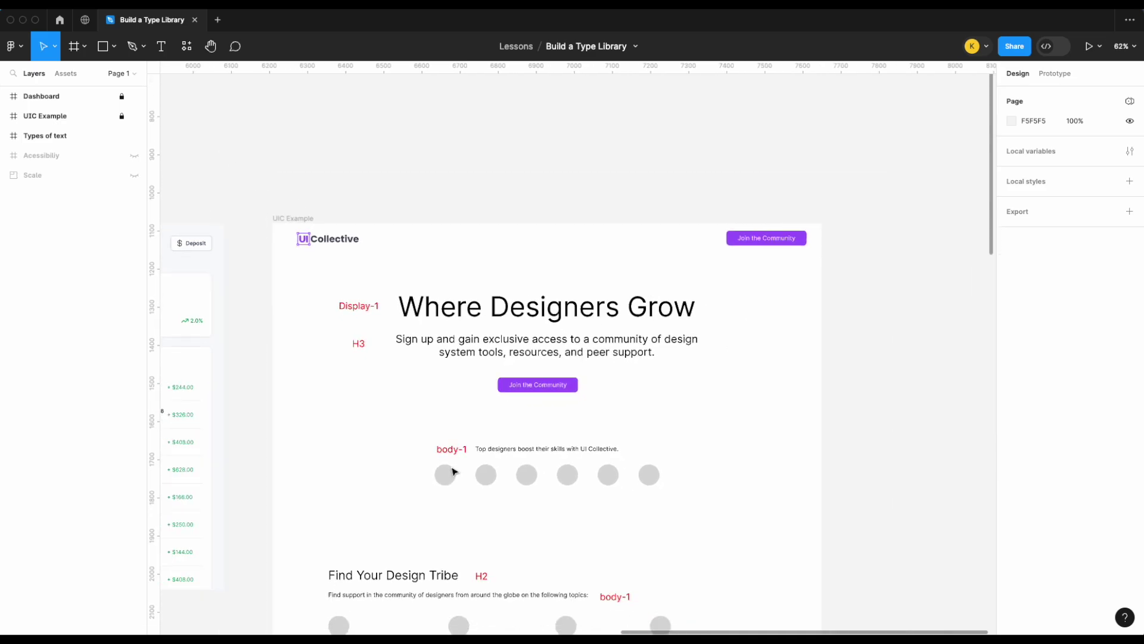
pyautogui.scroll(-3, 454, 463)
pyautogui.hscroll(-1, 455, 464)
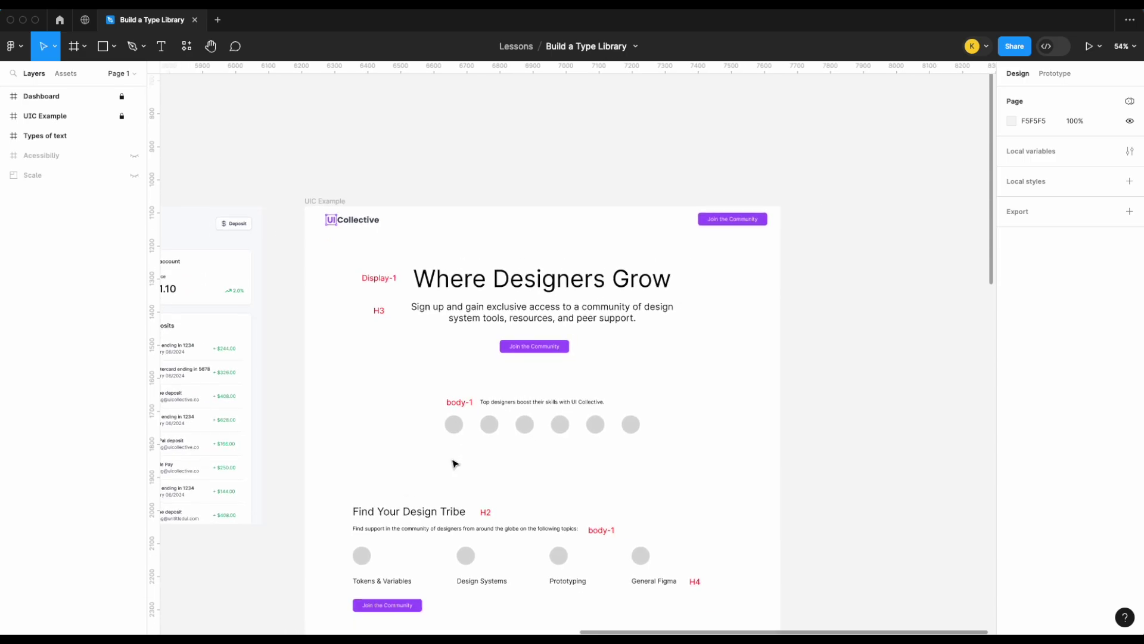
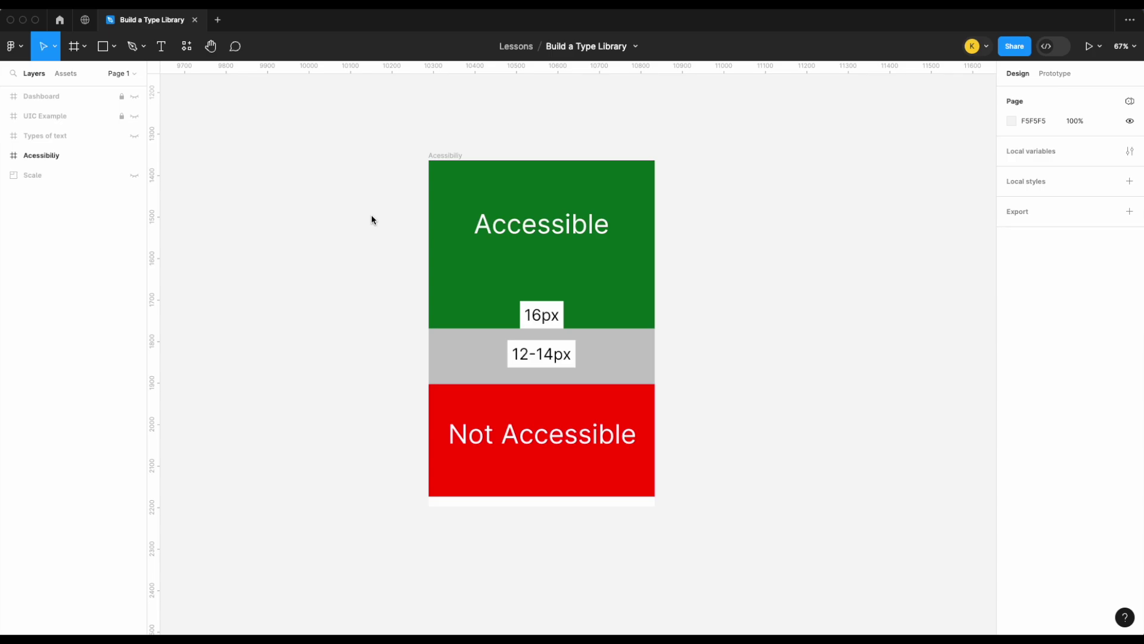
# Step: Review the accessibility chart's text size ranges and the type size tables in Apple's typography guidelines
pyautogui.scroll(2, 710, 265)
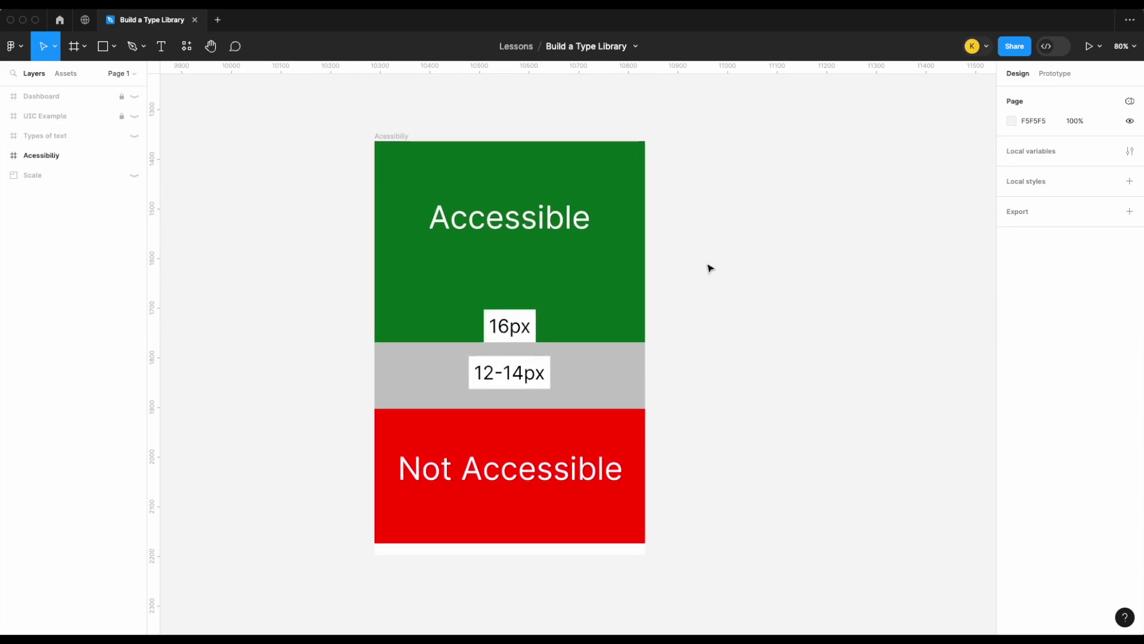
pyautogui.hscroll(-1, 626, 292)
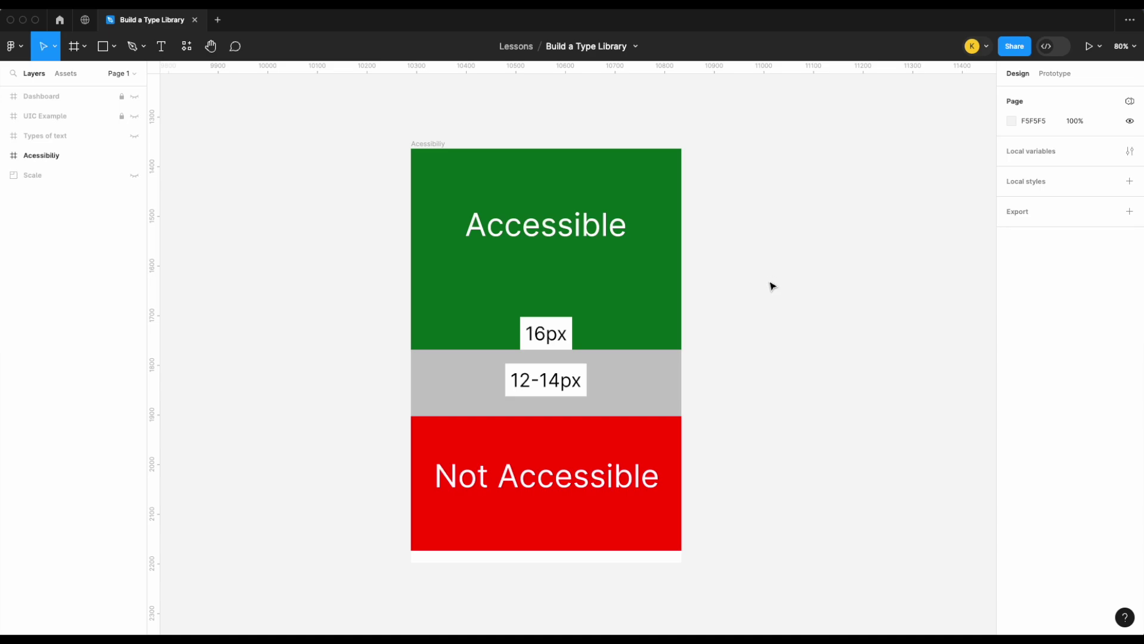
pyautogui.scroll(-1, 742, 358)
pyautogui.hscroll(-1, 742, 359)
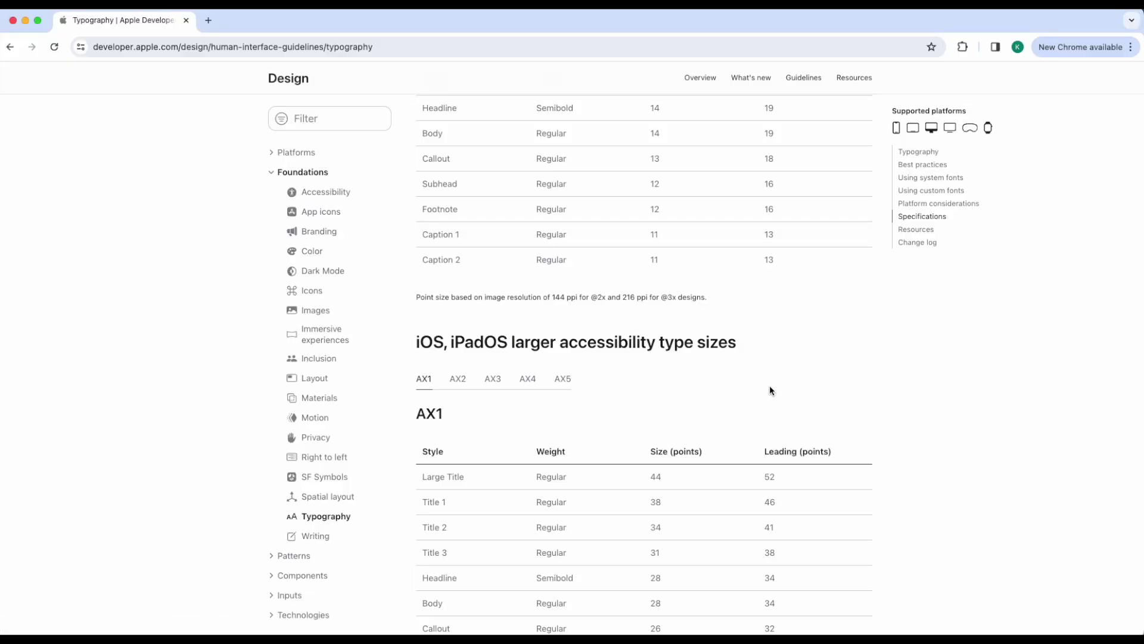
pyautogui.scroll(1, 660, 271)
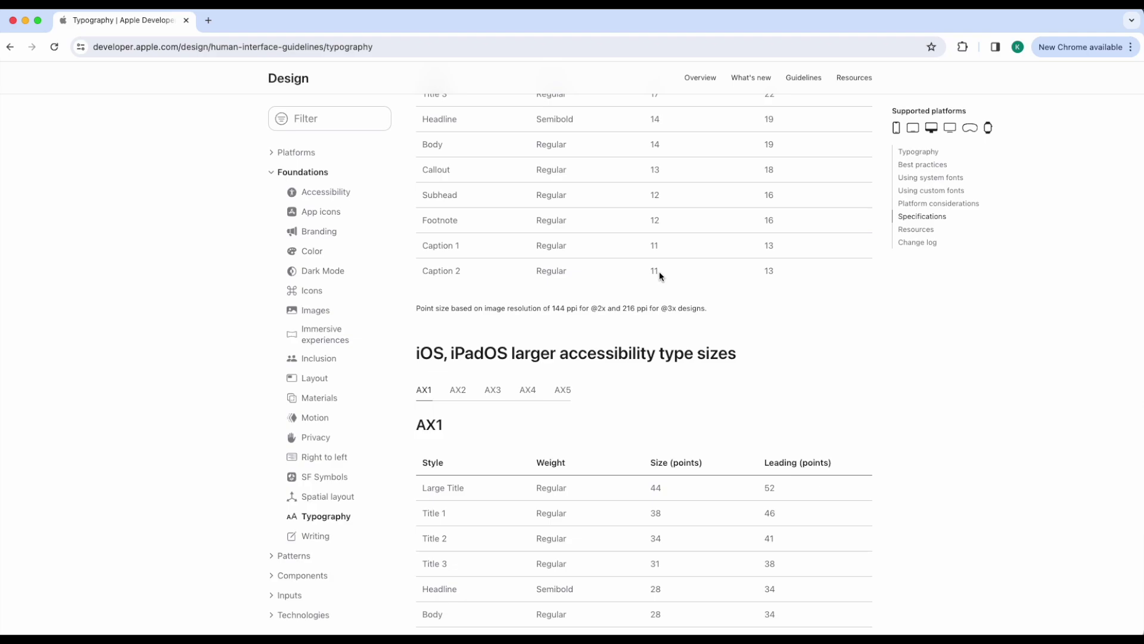
pyautogui.click(27, 24)
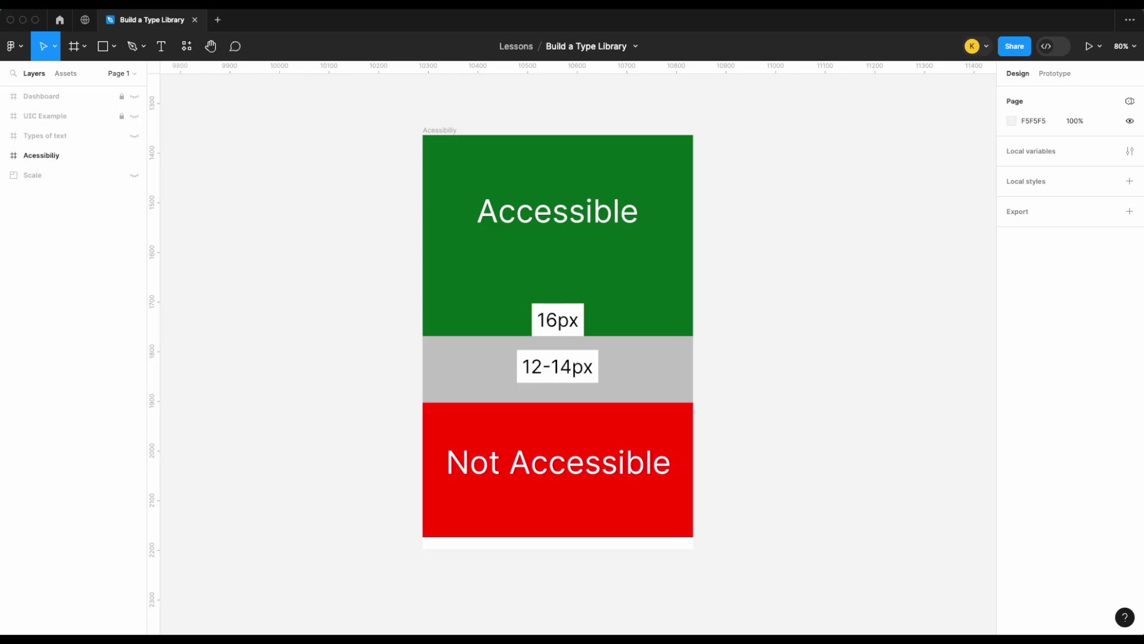
# Step: Switch to the Typescale board in the browser and set the main body size to 16 px
pyautogui.press('super+Tab')
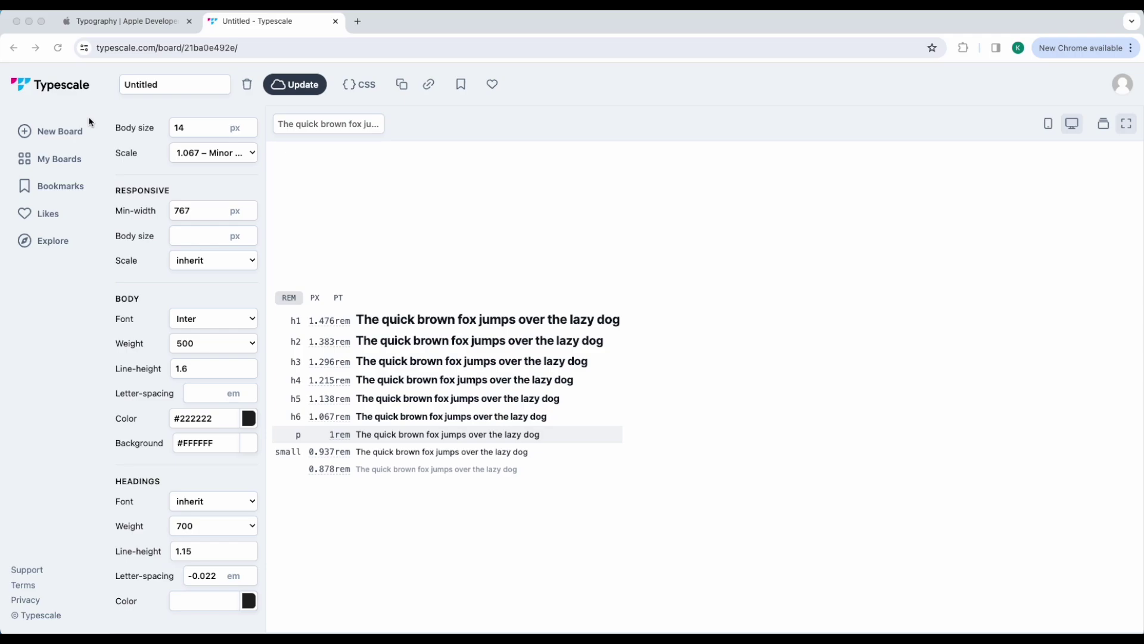
pyautogui.click(194, 128)
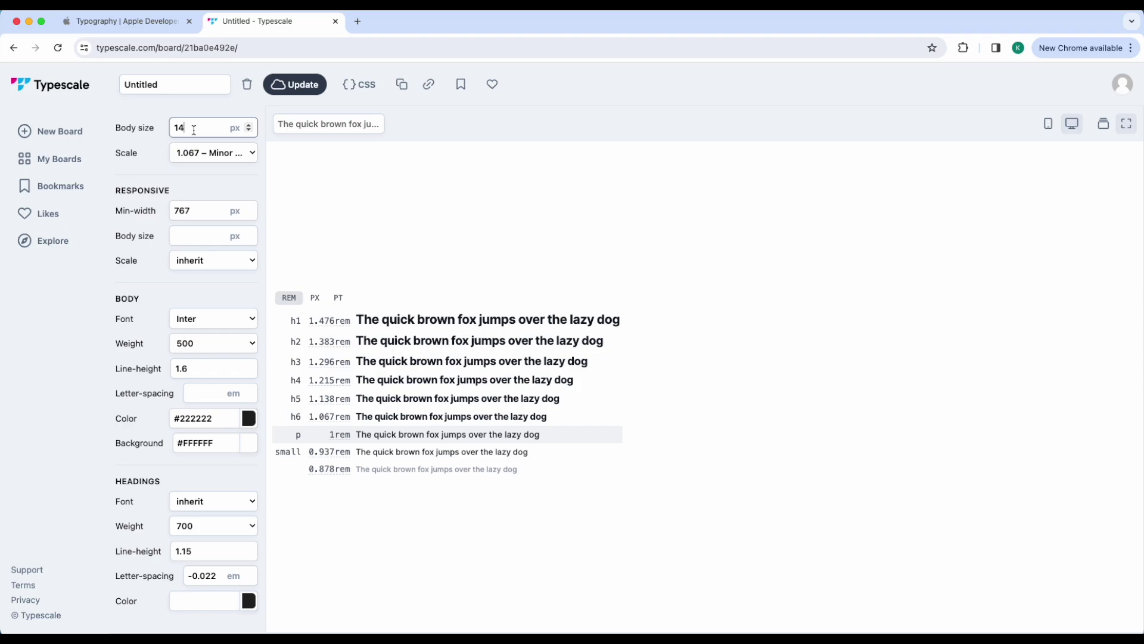
pyautogui.press('Up')
pyautogui.press('Up')
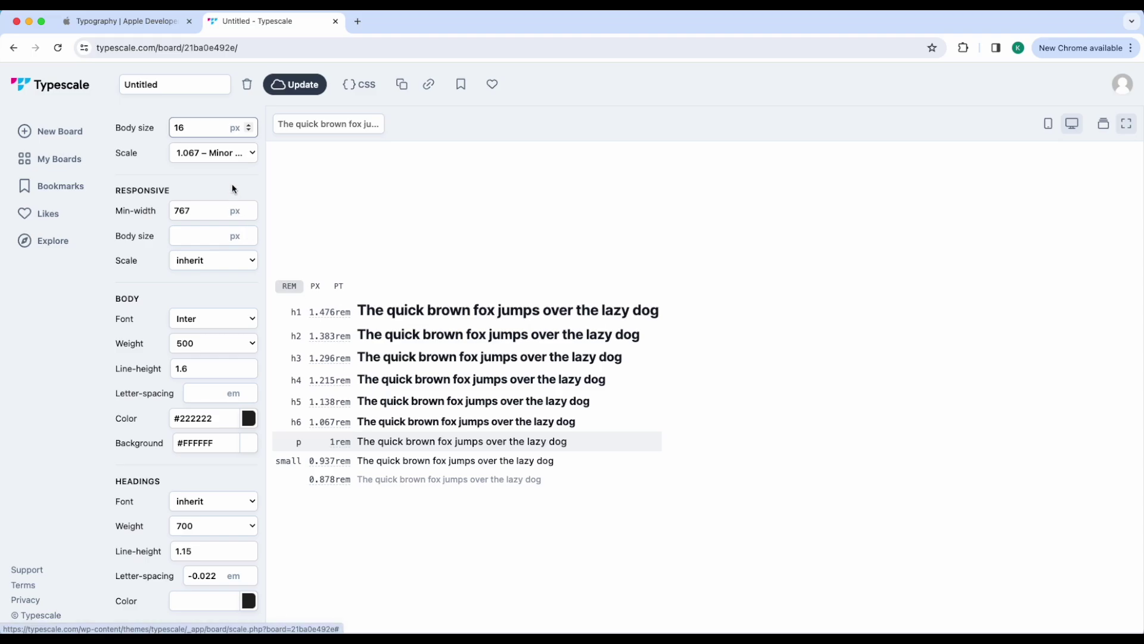
# Step: Set the board's main type scale to 1.618 – Golden Ratio
pyautogui.click(232, 160)
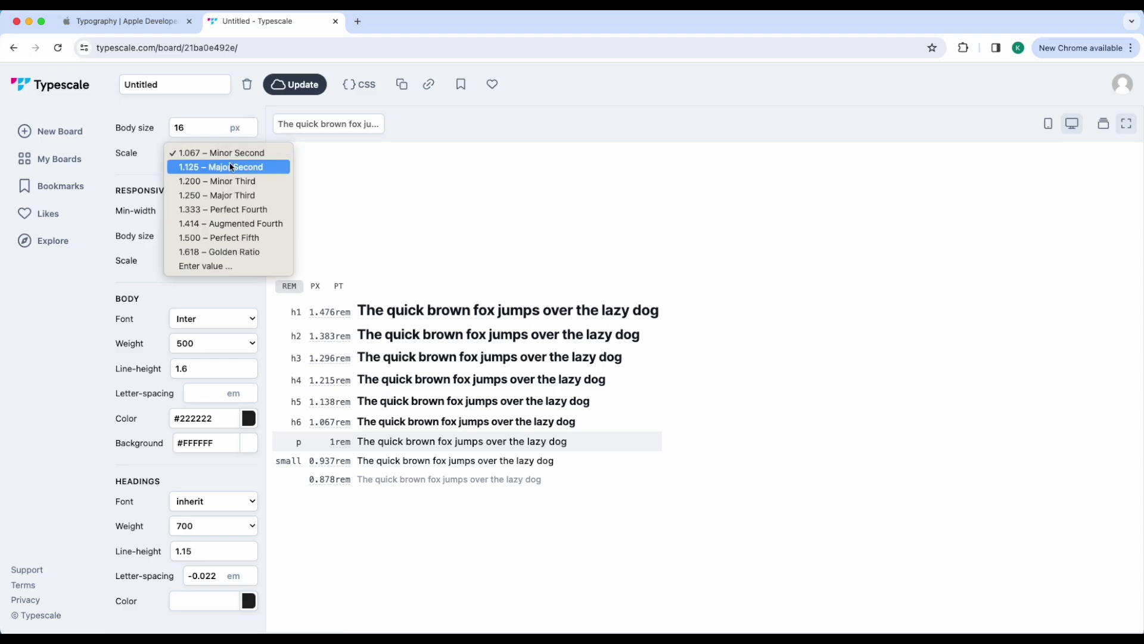
pyautogui.click(242, 168)
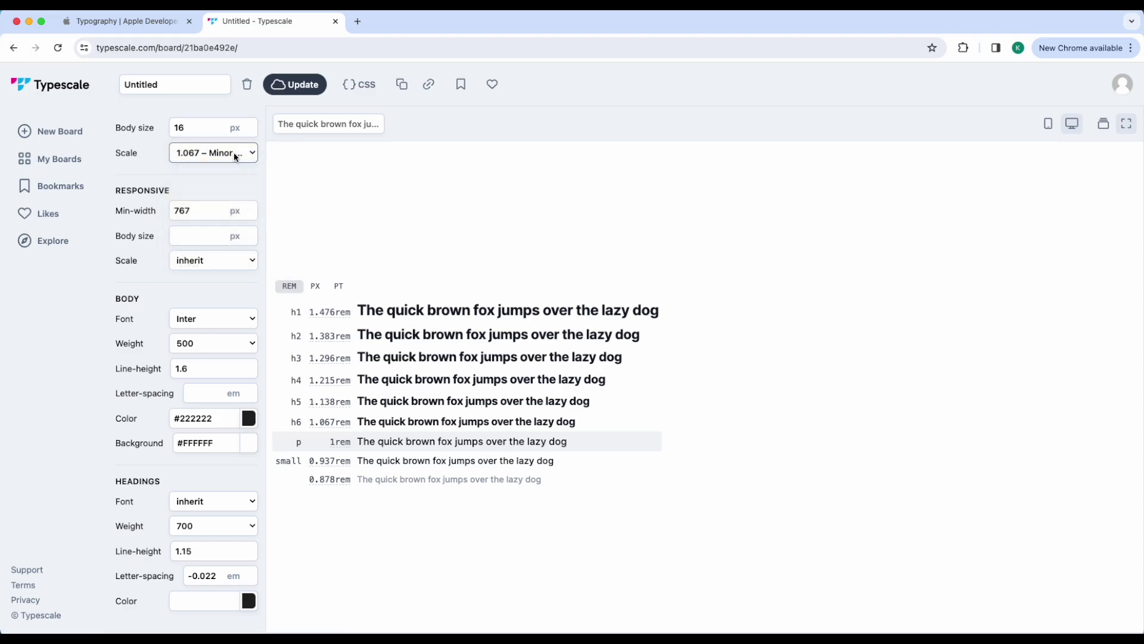
pyautogui.click(233, 152)
pyautogui.click(231, 238)
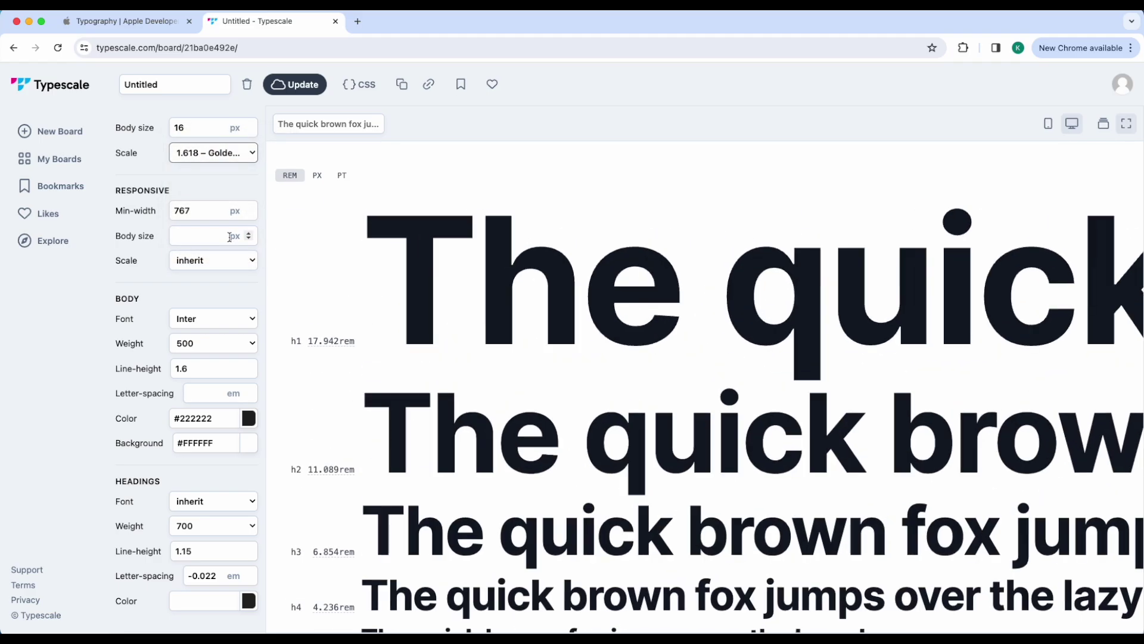
# Step: Set the board's main type scale to 1.250 – Major Third and show the sizes in pixels
pyautogui.click(224, 153)
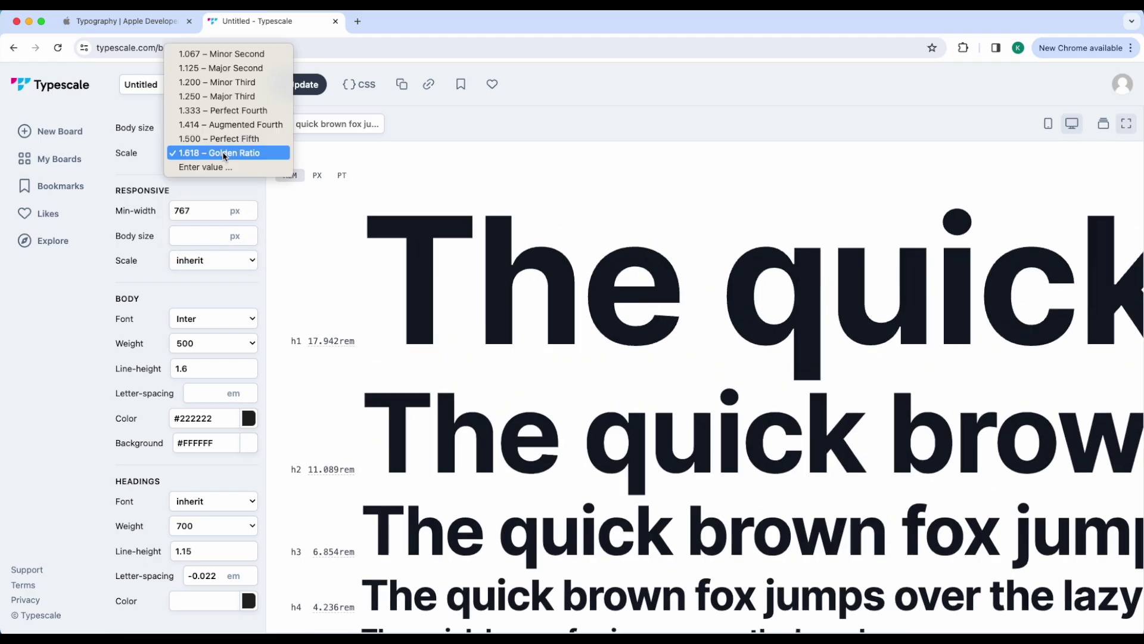
pyautogui.click(236, 96)
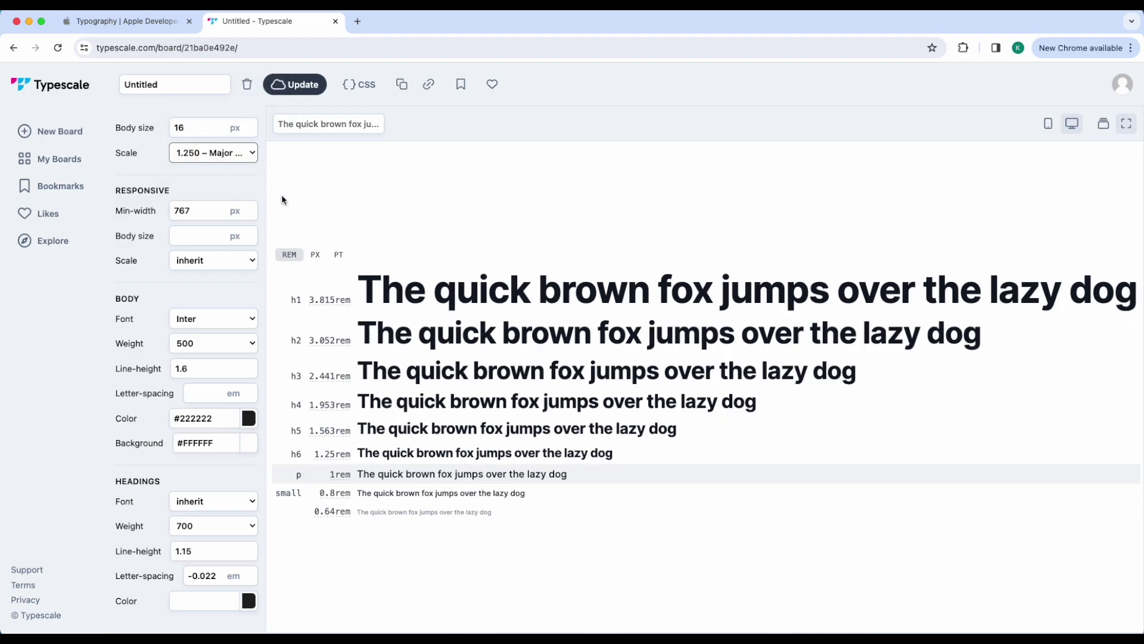
pyautogui.moveTo(314, 269)
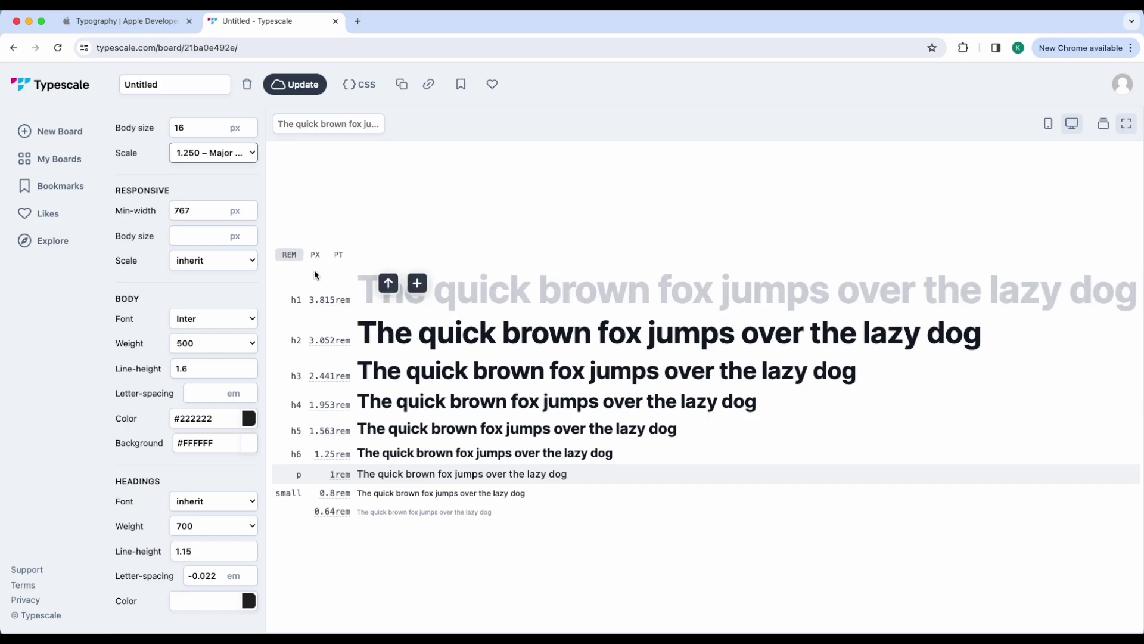
pyautogui.moveTo(332, 374)
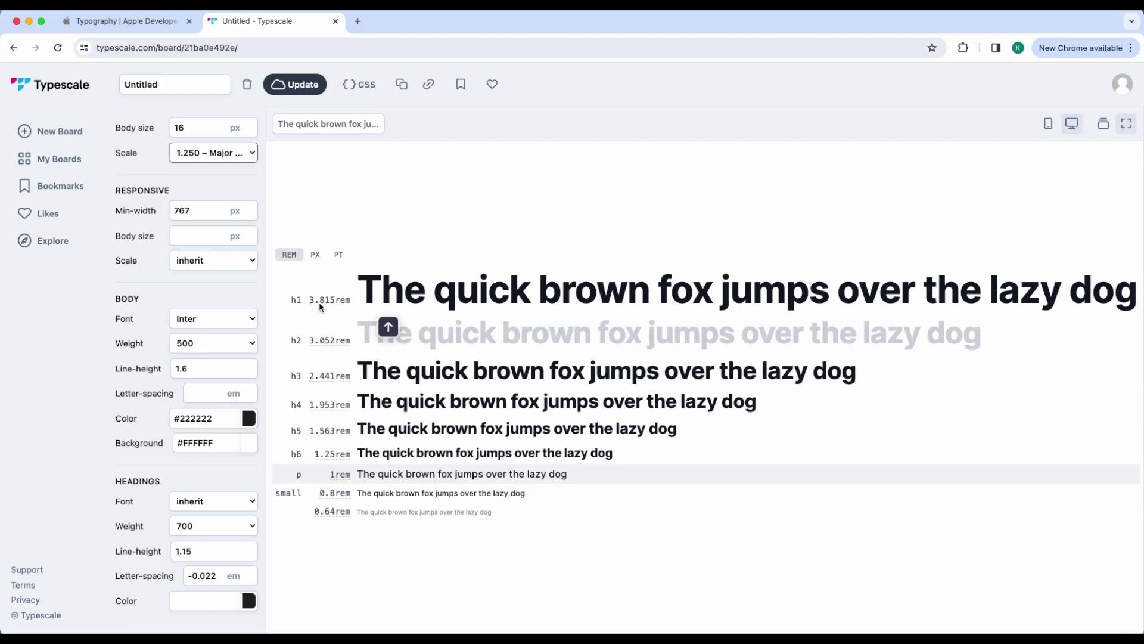
pyautogui.click(316, 256)
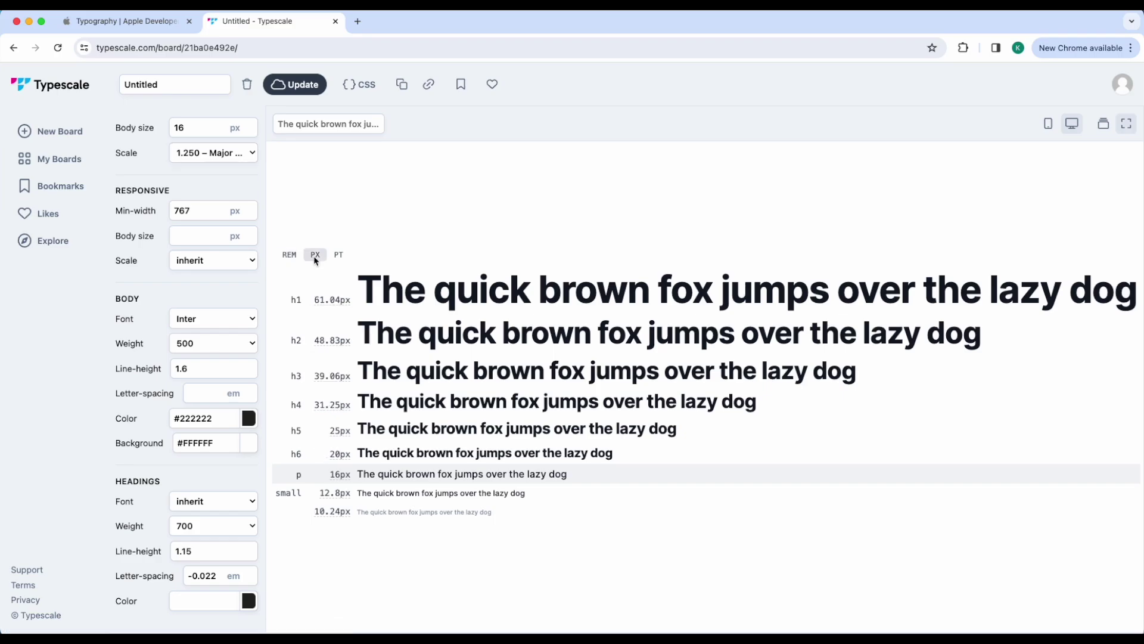
pyautogui.moveTo(343, 309)
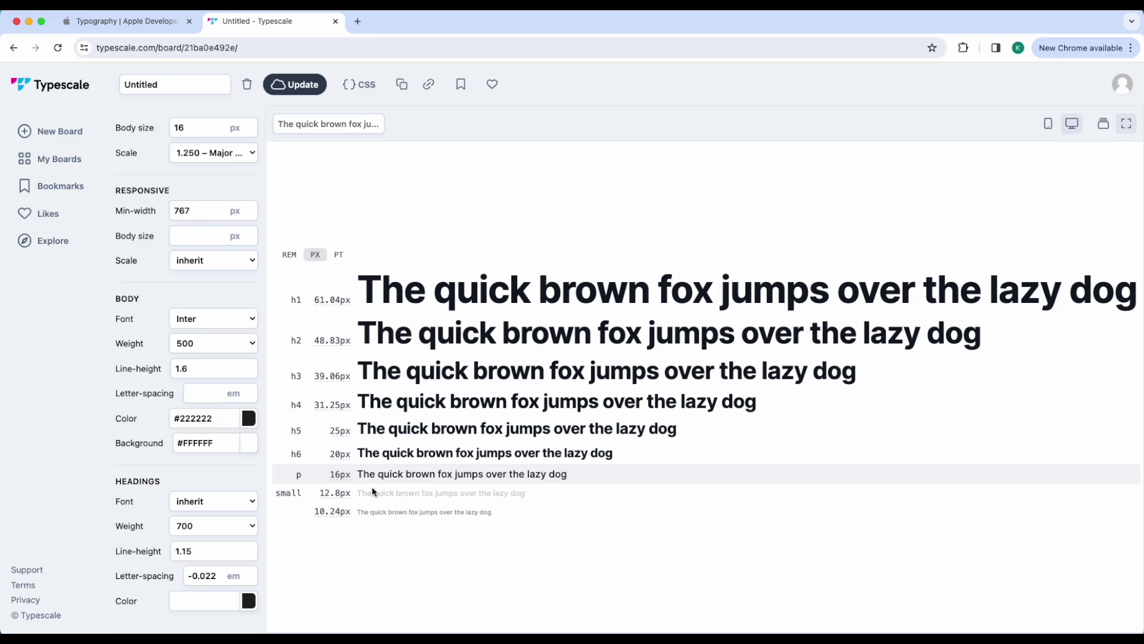
pyautogui.moveTo(356, 454)
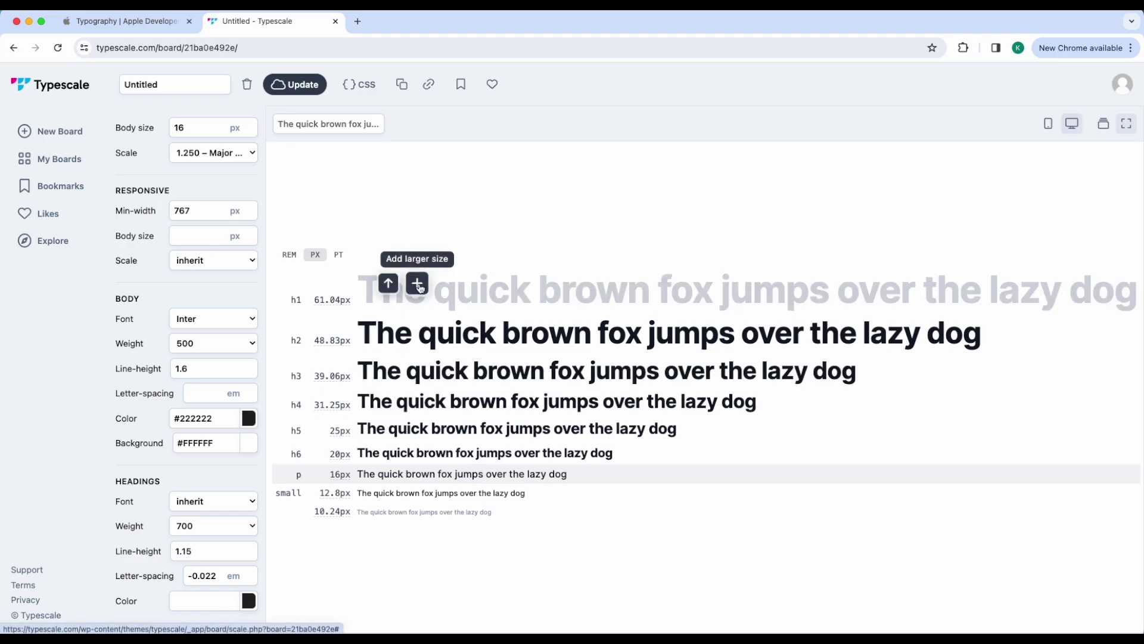
# Step: Add three larger sizes above h1 in the type scale
pyautogui.click(417, 283)
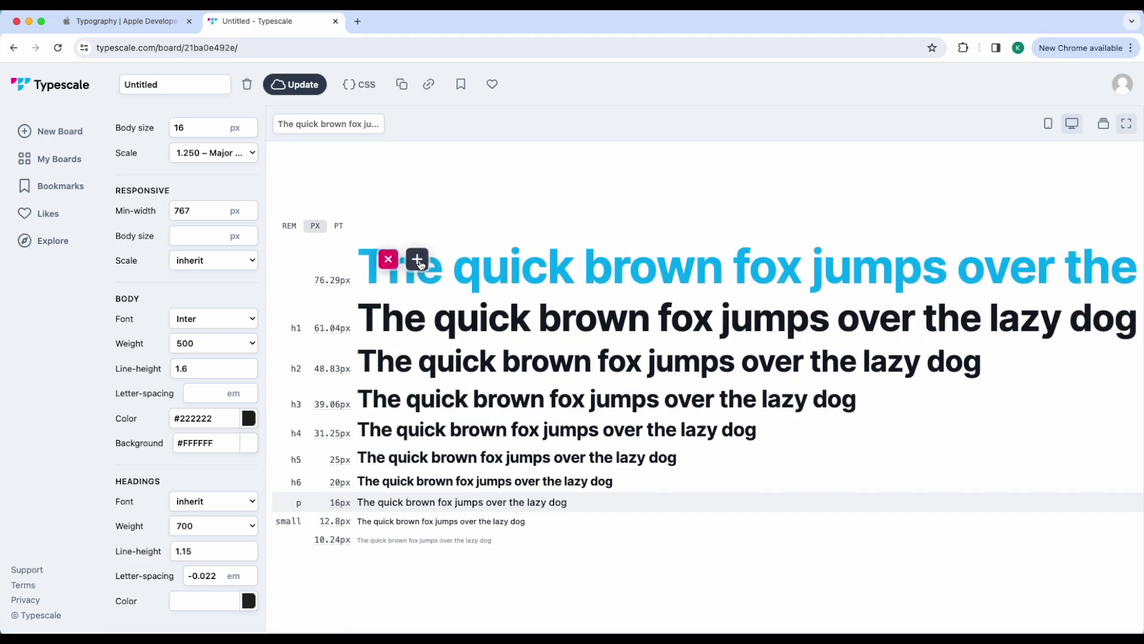
pyautogui.click(418, 260)
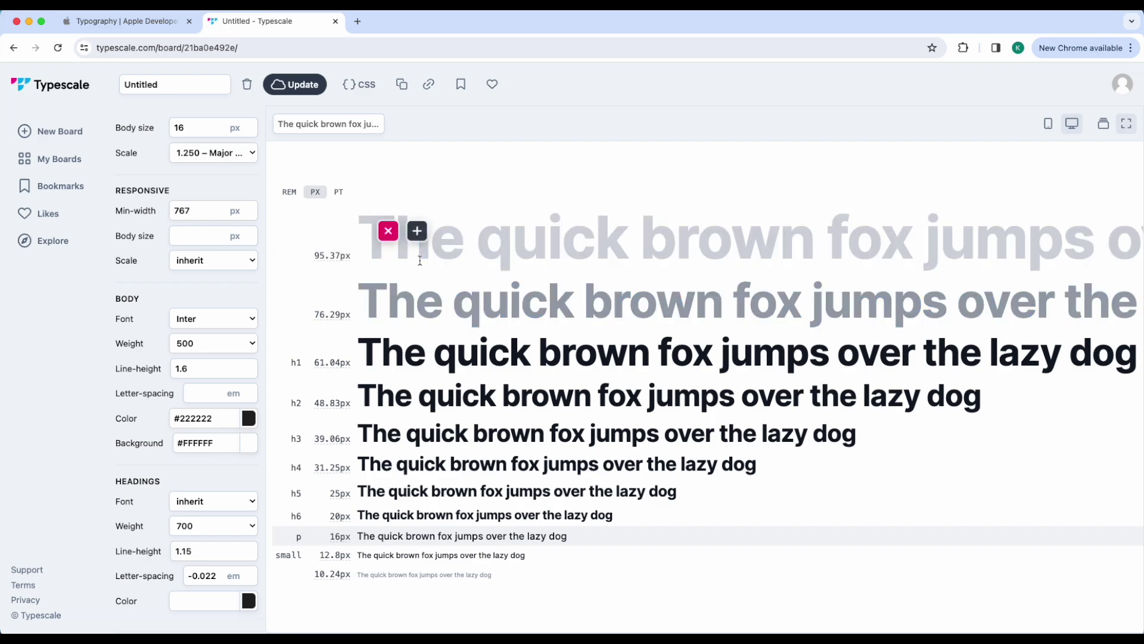
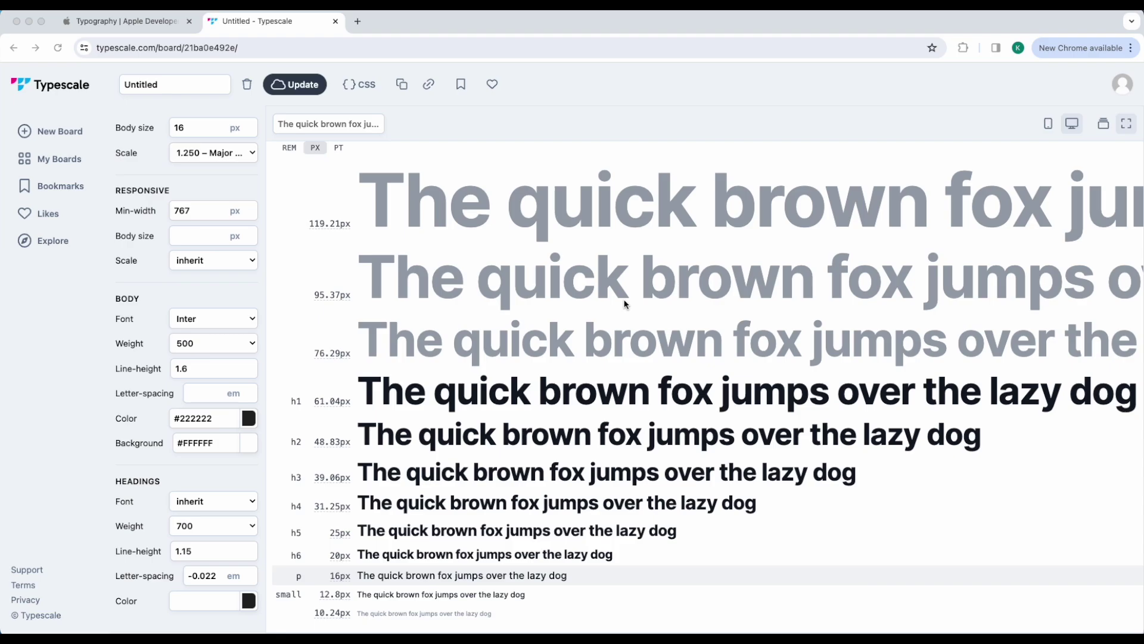
pyautogui.scroll(-1, 528, 426)
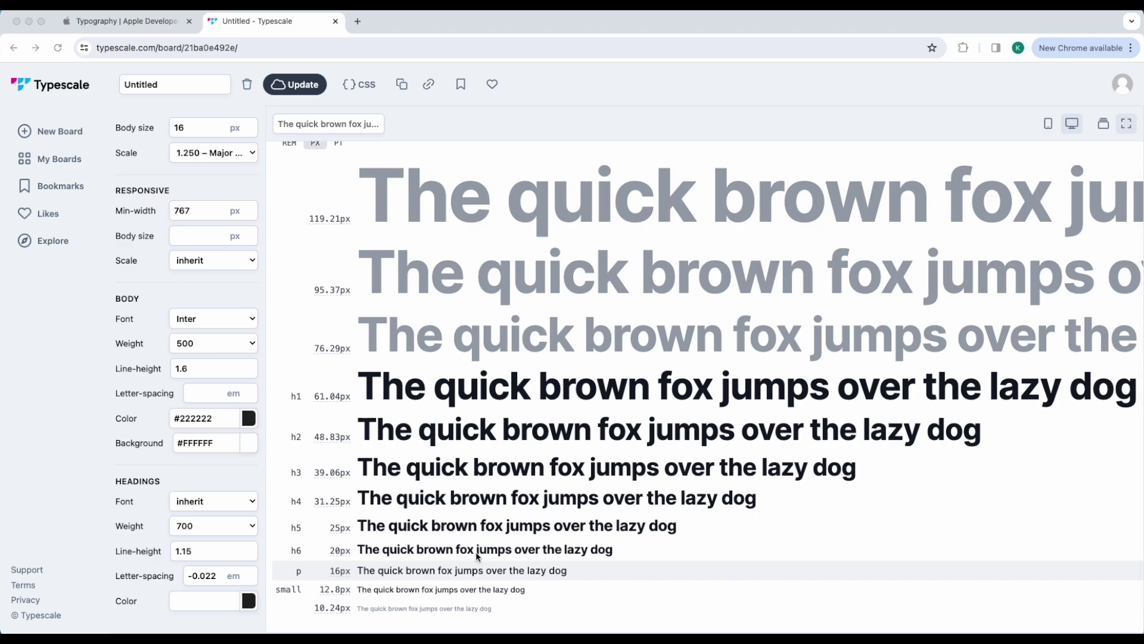
# Step: Set the body text's line-height to 1.2 on the Typescale board
pyautogui.click(208, 368)
pyautogui.doubleClick(208, 368)
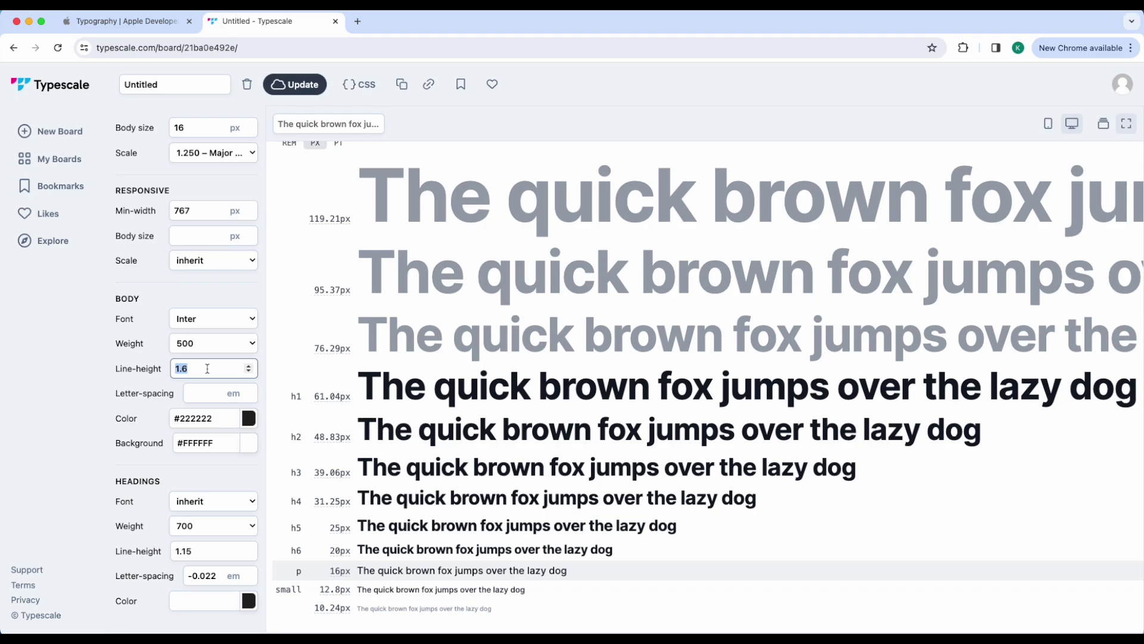
pyautogui.scroll(1, 286, 344)
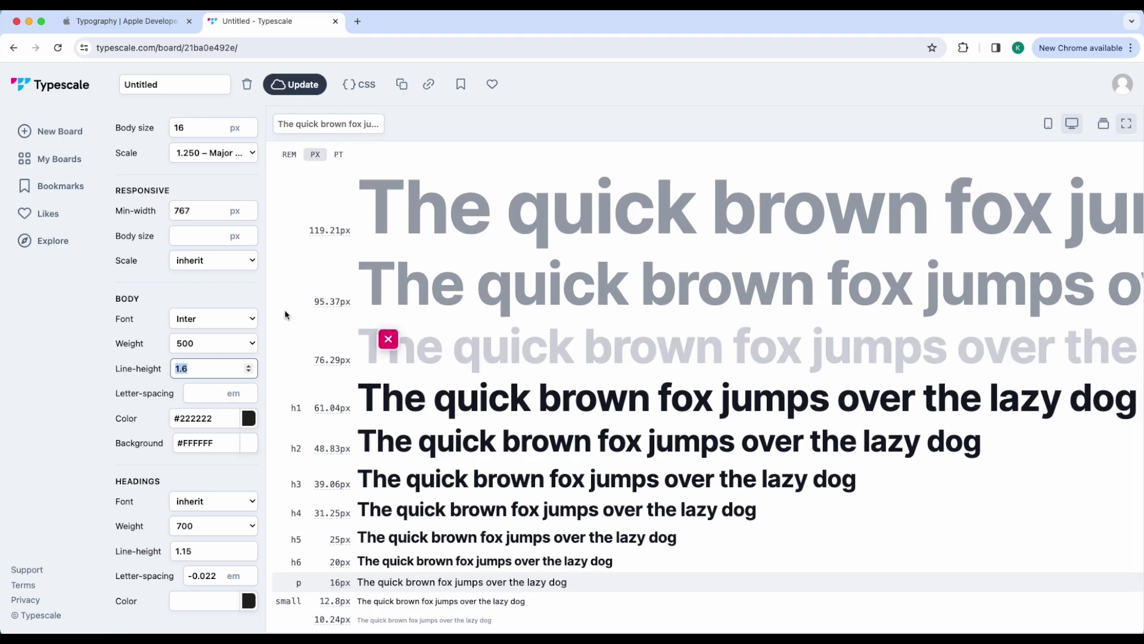
pyautogui.moveTo(311, 276)
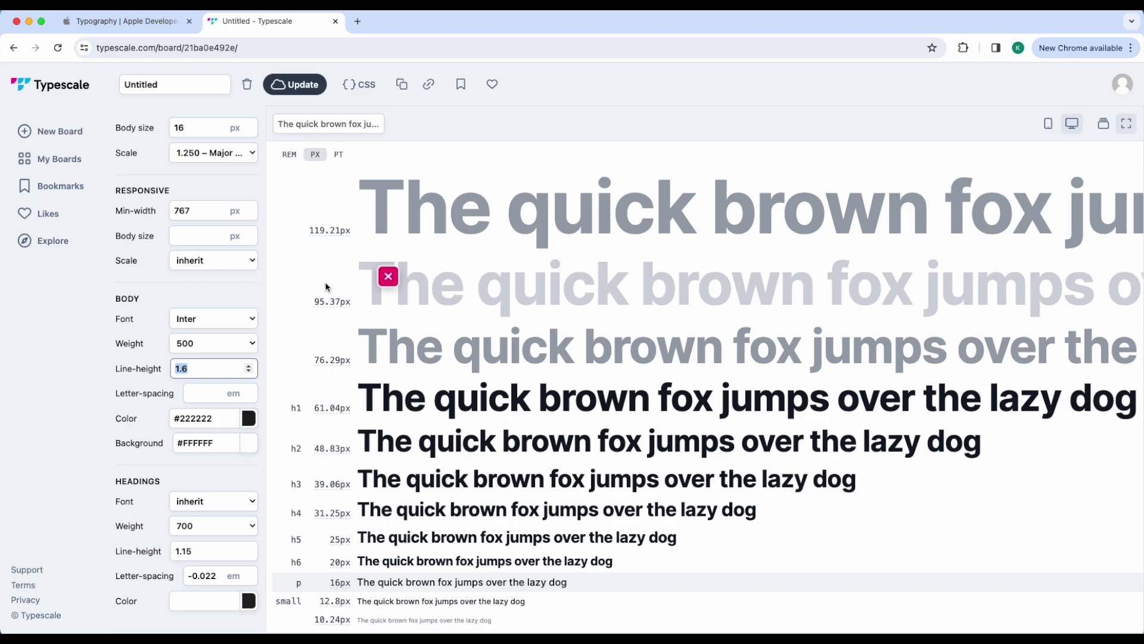
pyautogui.moveTo(285, 433)
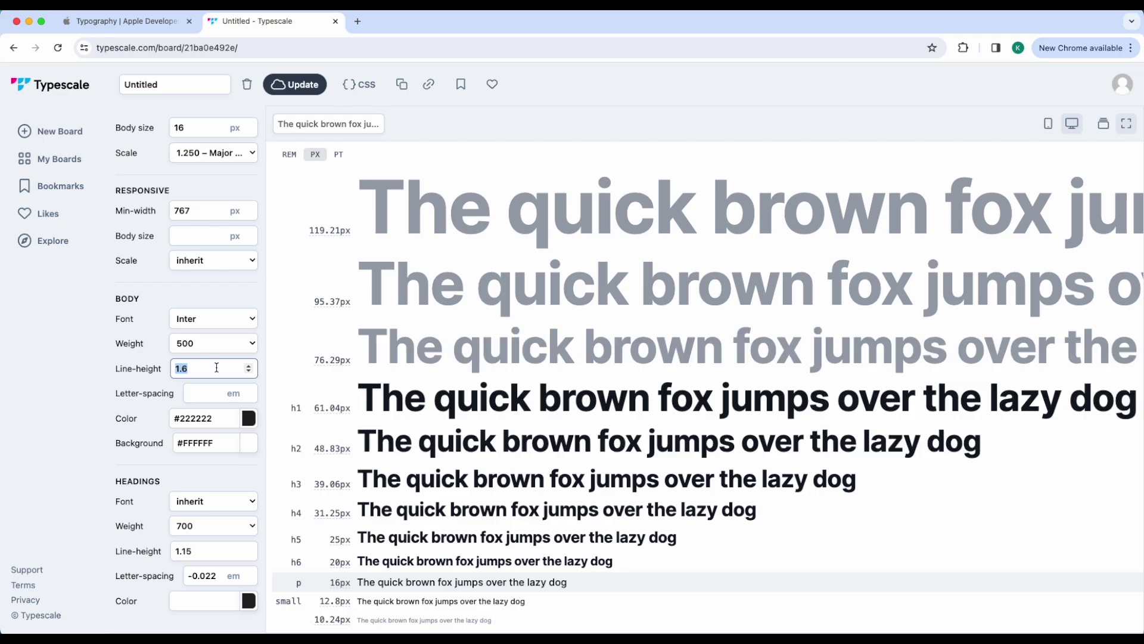
pyautogui.write('1.2')
pyautogui.press('Return')
pyautogui.scroll(-1, 350, 463)
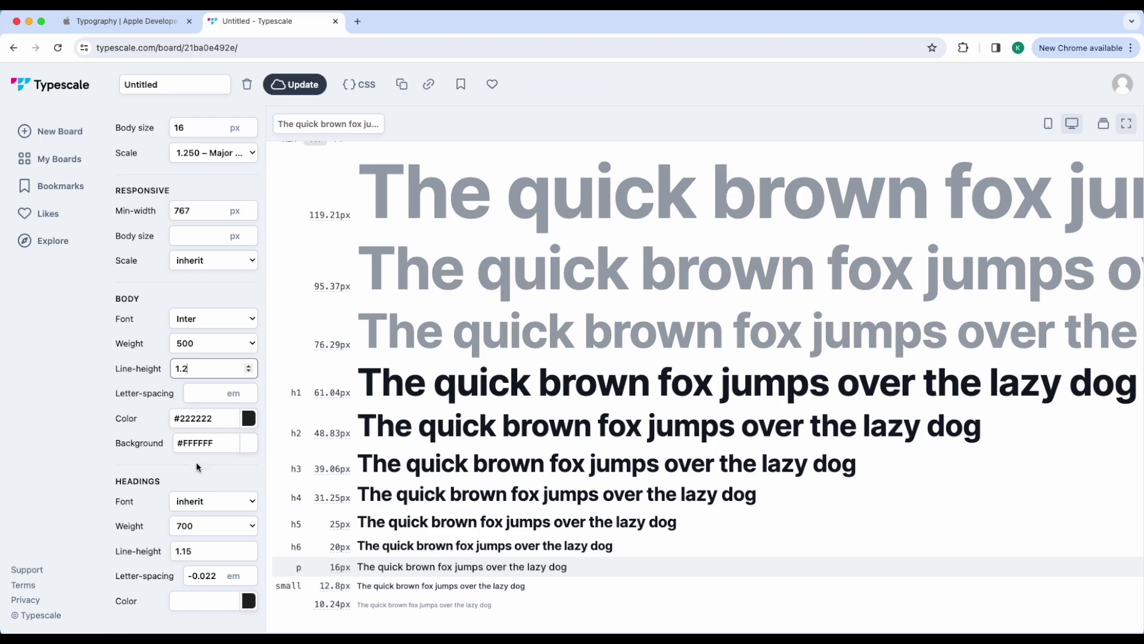
# Step: Set the headings' line-height to 0.8 on the Typescale board
pyautogui.click(210, 550)
pyautogui.doubleClick(210, 550)
pyautogui.write('0.8')
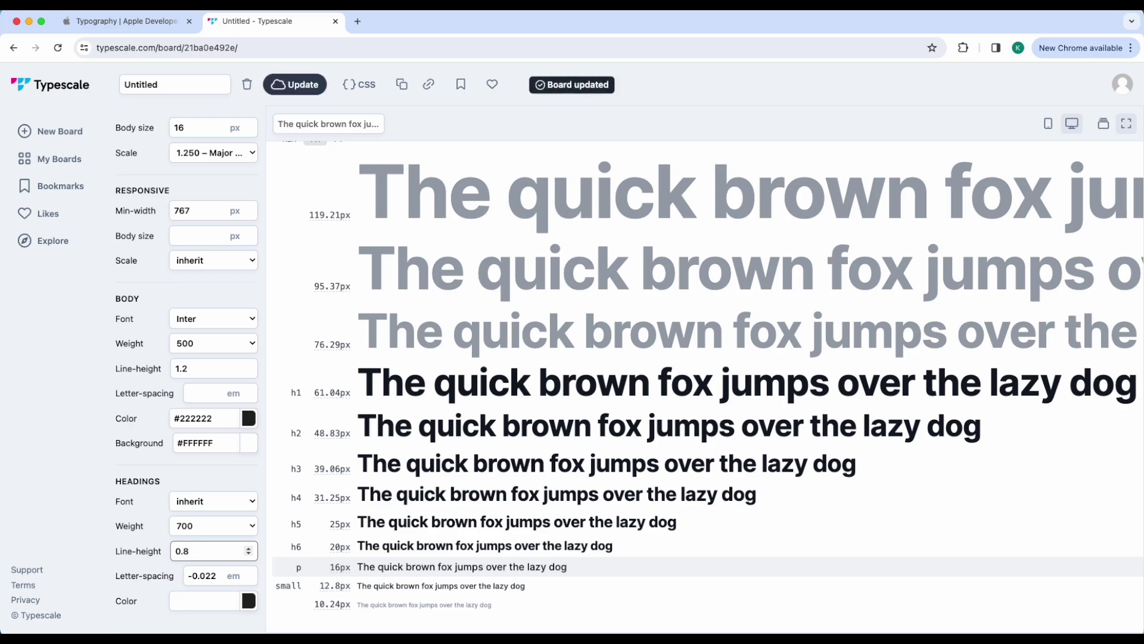
pyautogui.moveTo(281, 256)
pyautogui.scroll(1, 280, 255)
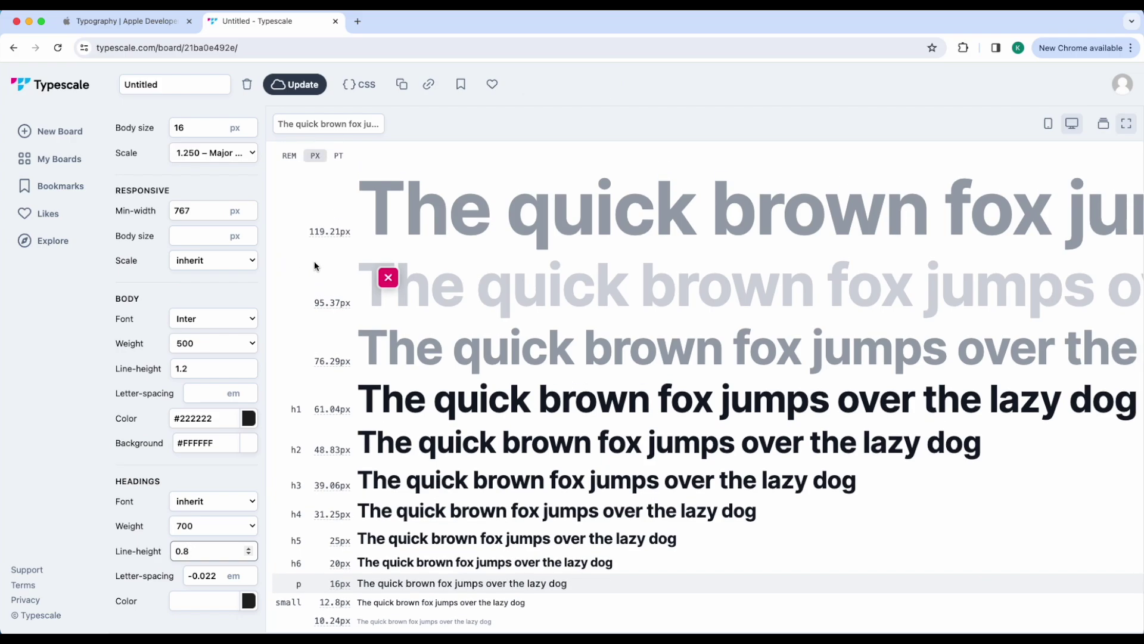
pyautogui.scroll(1, 315, 262)
pyautogui.moveTo(317, 244)
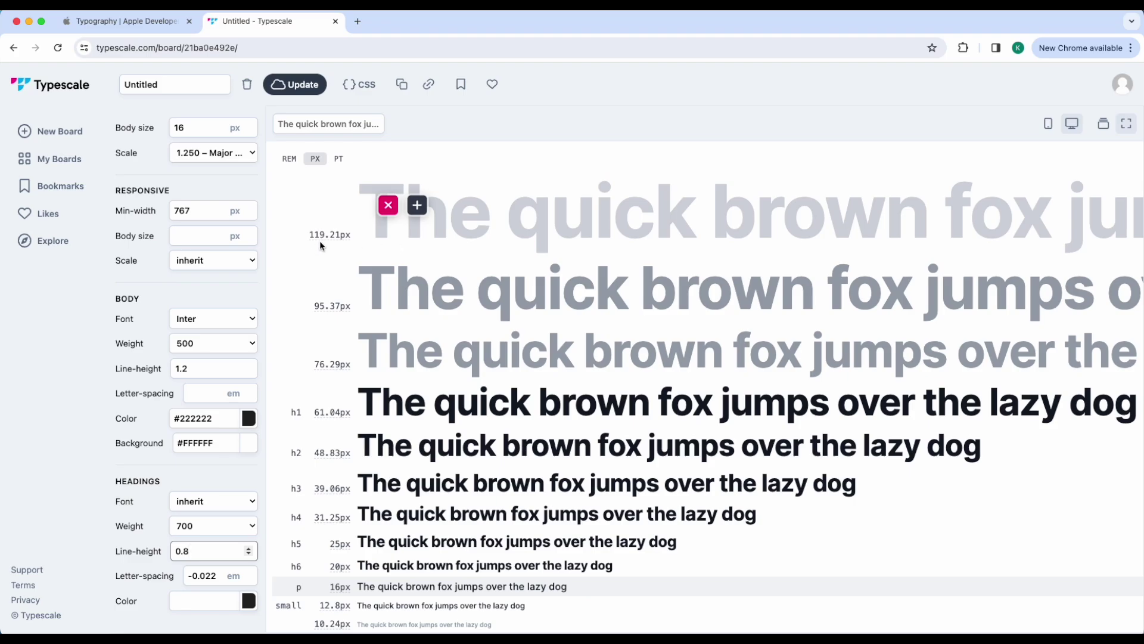
pyautogui.click(220, 156)
pyautogui.click(219, 156)
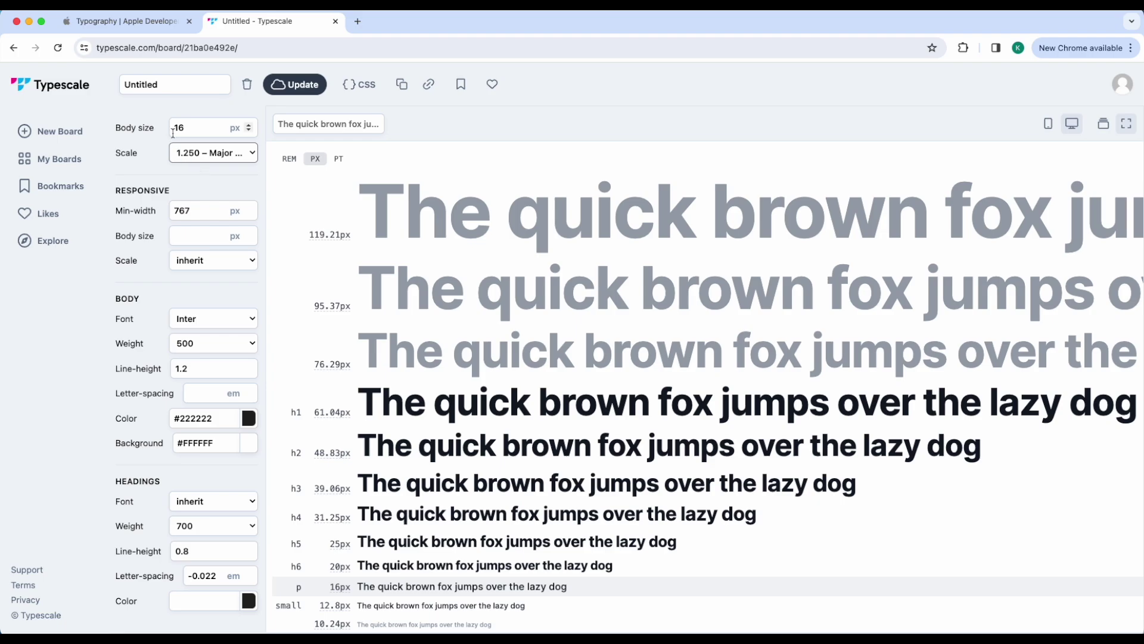
pyautogui.moveTo(338, 256)
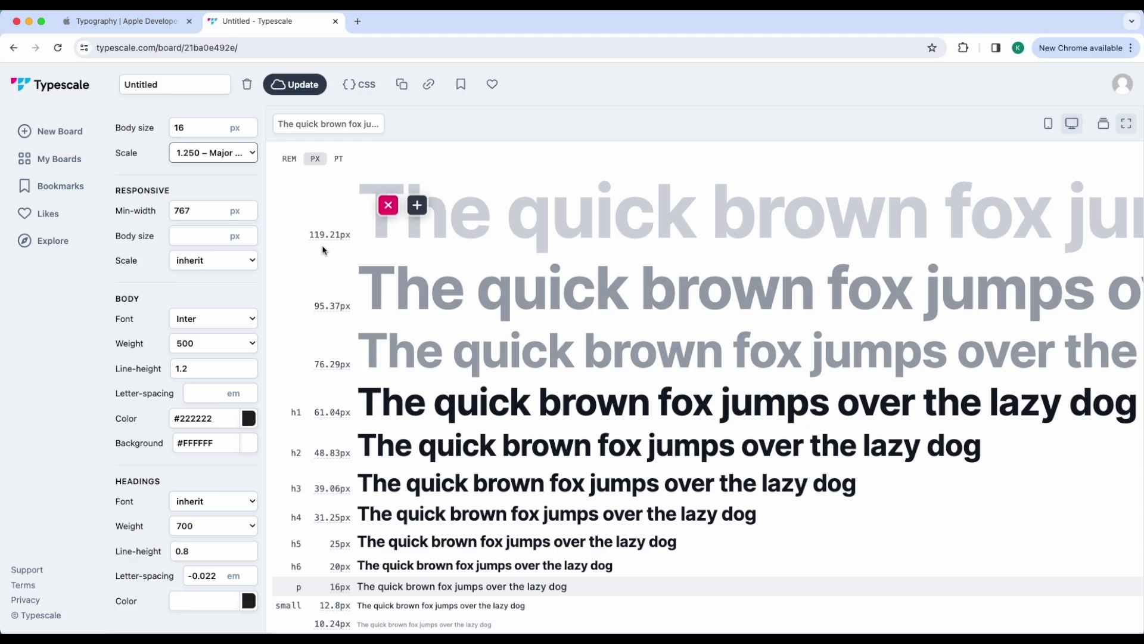
pyautogui.moveTo(388, 395)
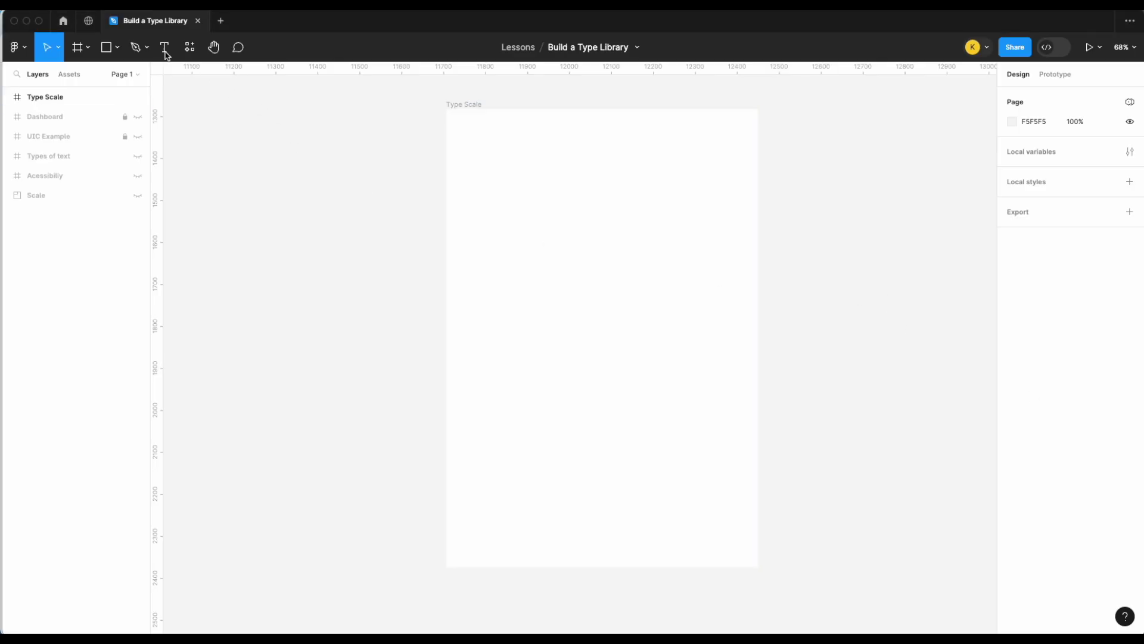
# Step: In Figma, add a text box about 390 × 91 near the top of the Type Scale frame reading "Display-1"
pyautogui.click(165, 47)
pyautogui.moveTo(480, 154); pyautogui.dragTo(643, 191)
pyautogui.write('Displa')
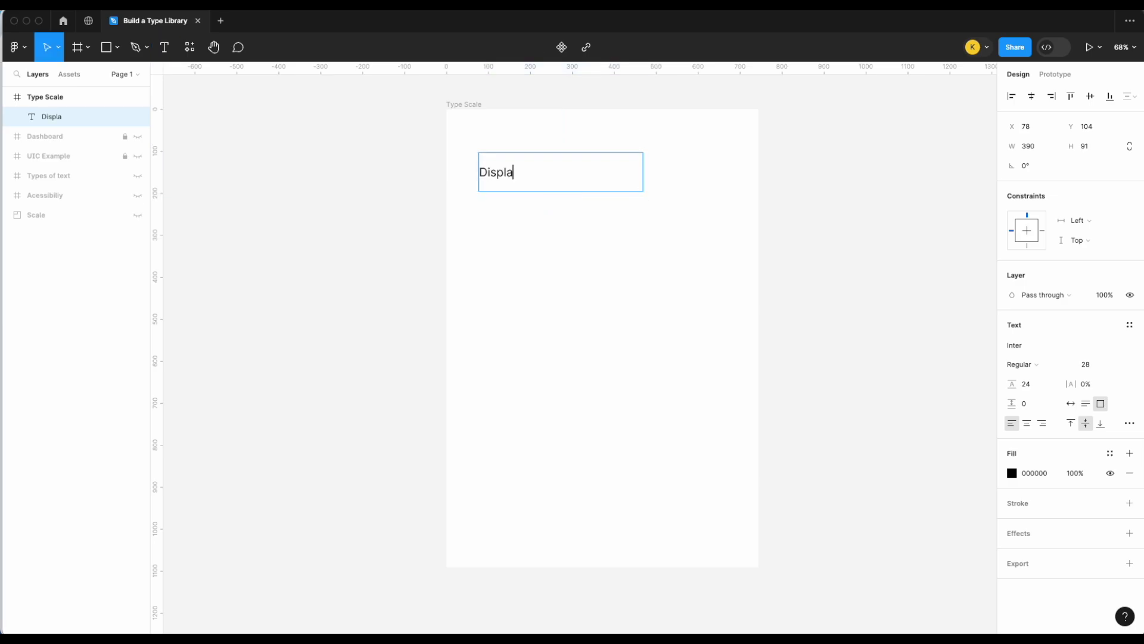
pyautogui.write('y-1')
pyautogui.scroll(5, 589, 131)
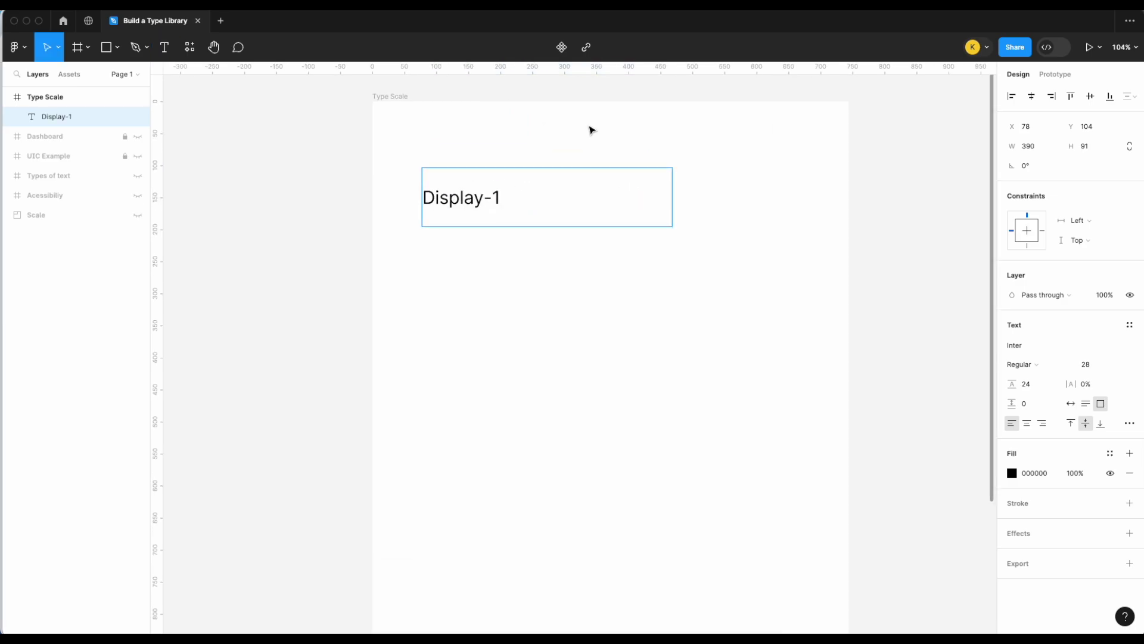
# Step: Set the Display-1 text's font size to 120 and widen its text box to 594
pyautogui.press('super+a')
pyautogui.click(1094, 365)
pyautogui.write('120')
pyautogui.press('Return')
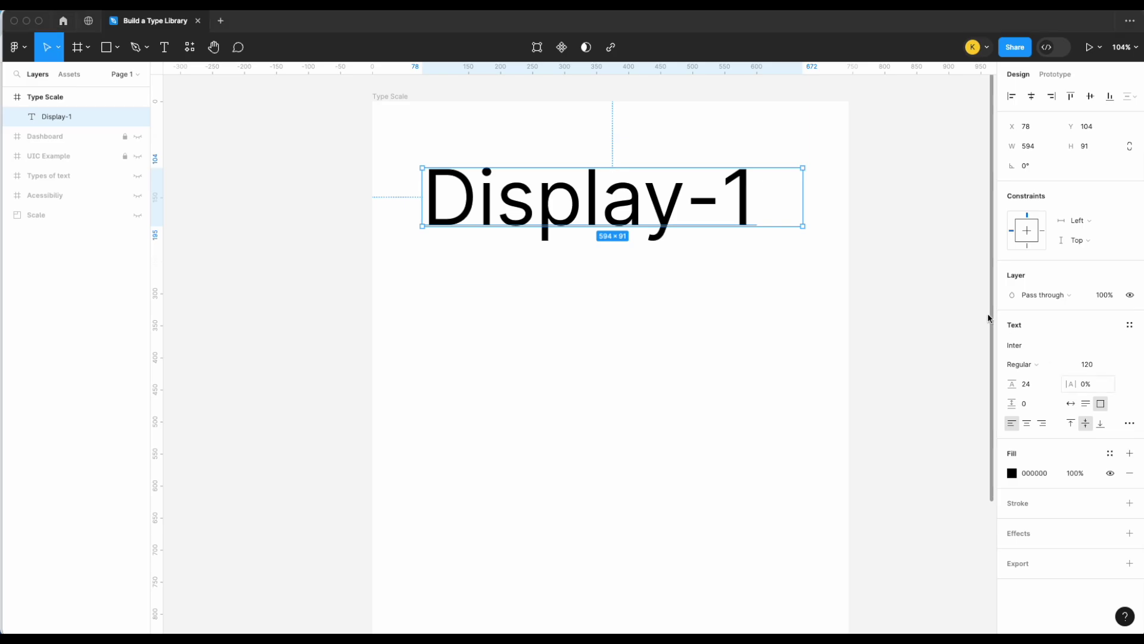
pyautogui.click(706, 379)
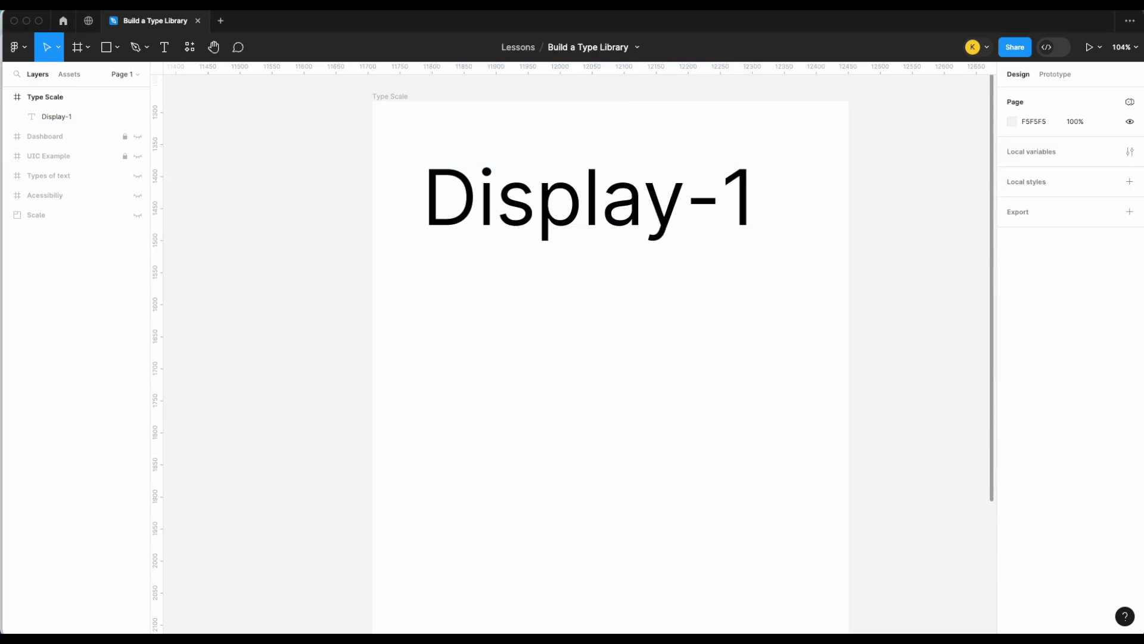
# Step: Check the Typescale board in the browser, return to Figma and set the Display-1 text's line height to 96
pyautogui.press('super+Tab')
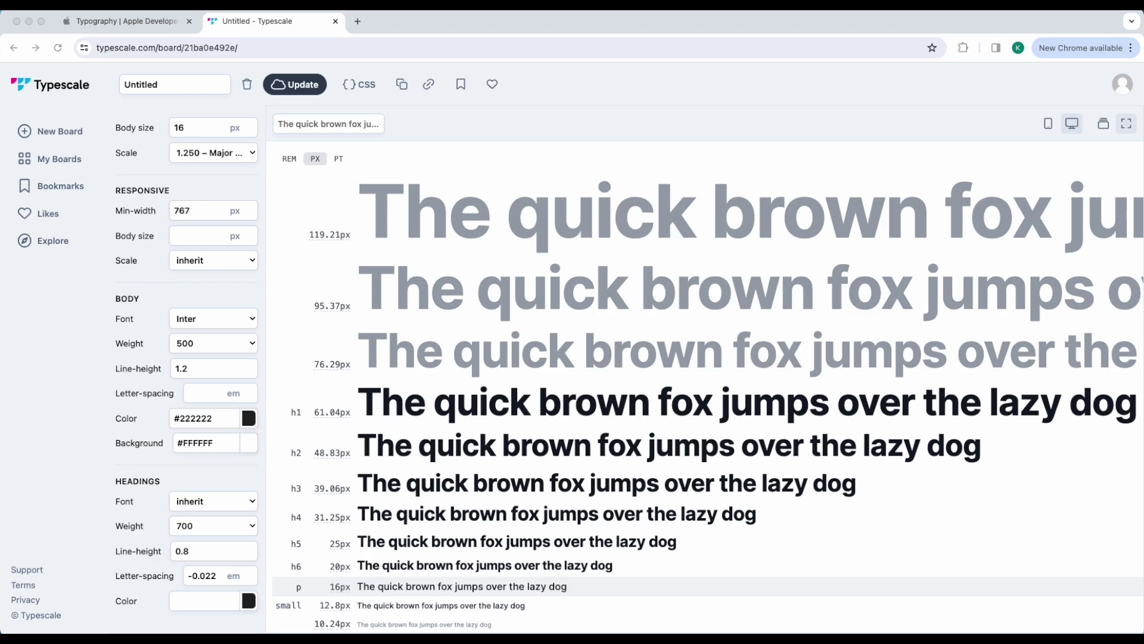
pyautogui.press('super+Tab')
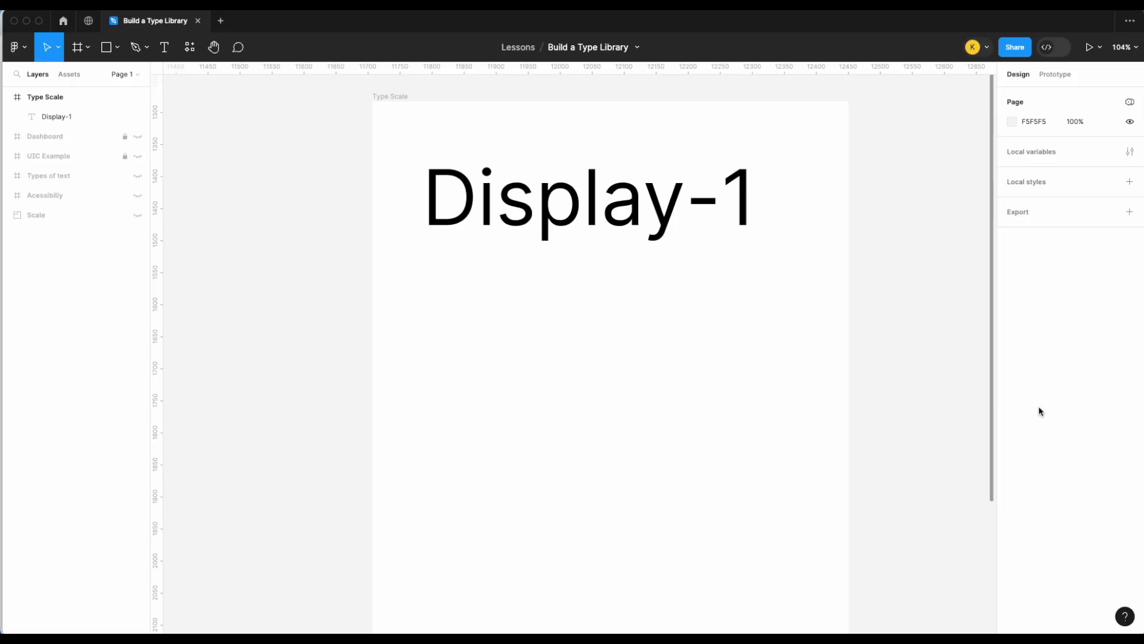
pyautogui.click(645, 172)
pyautogui.click(1043, 393)
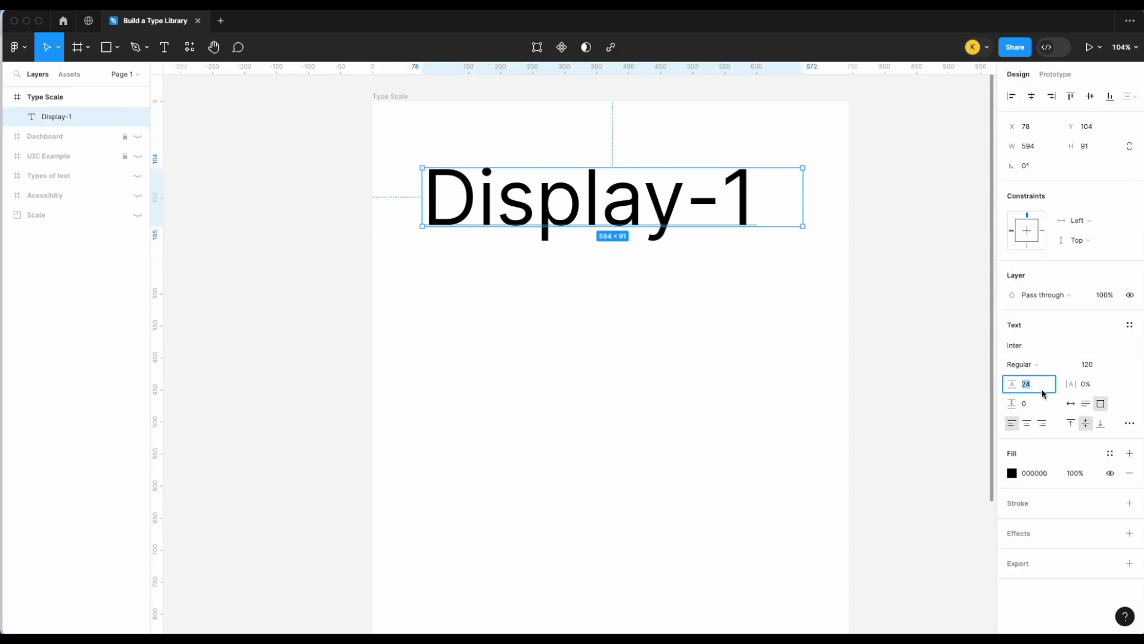
pyautogui.write('96')
pyautogui.press('Return')
# Step: Create a new text style named "Display-1" from the selected Display-1 text
pyautogui.click(1130, 324)
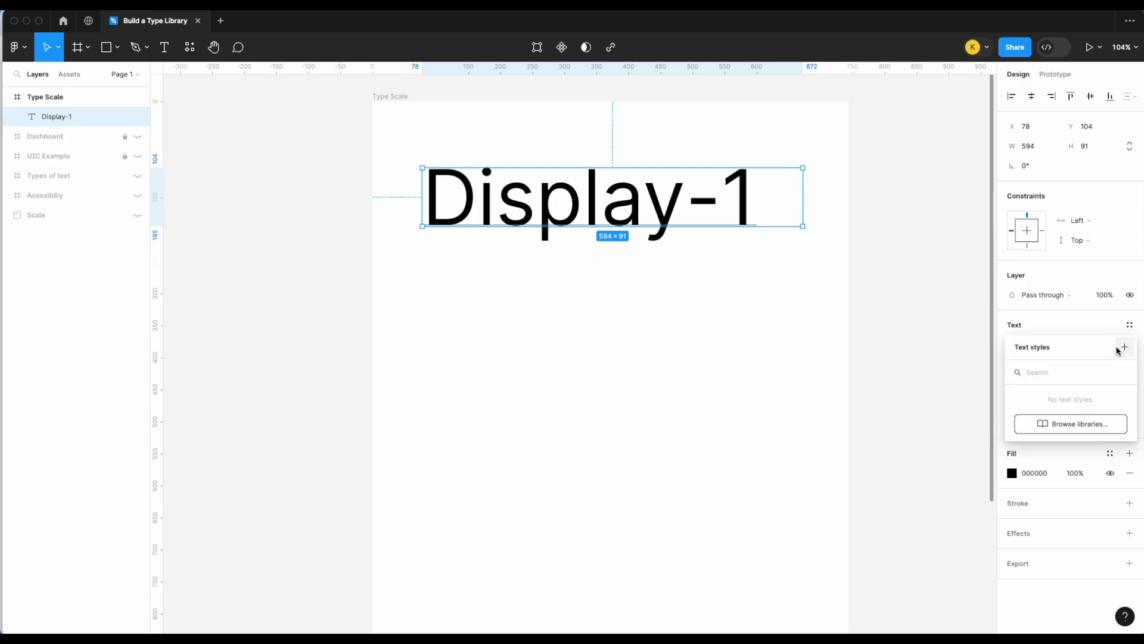
pyautogui.click(1124, 346)
pyautogui.write('Display-1')
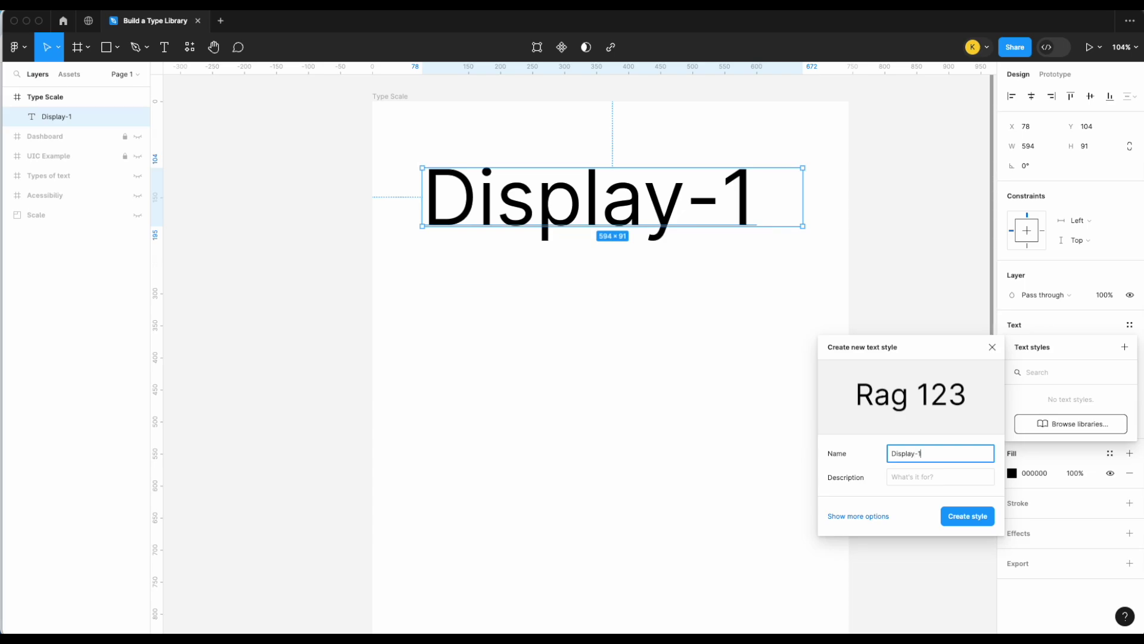
pyautogui.press('Return')
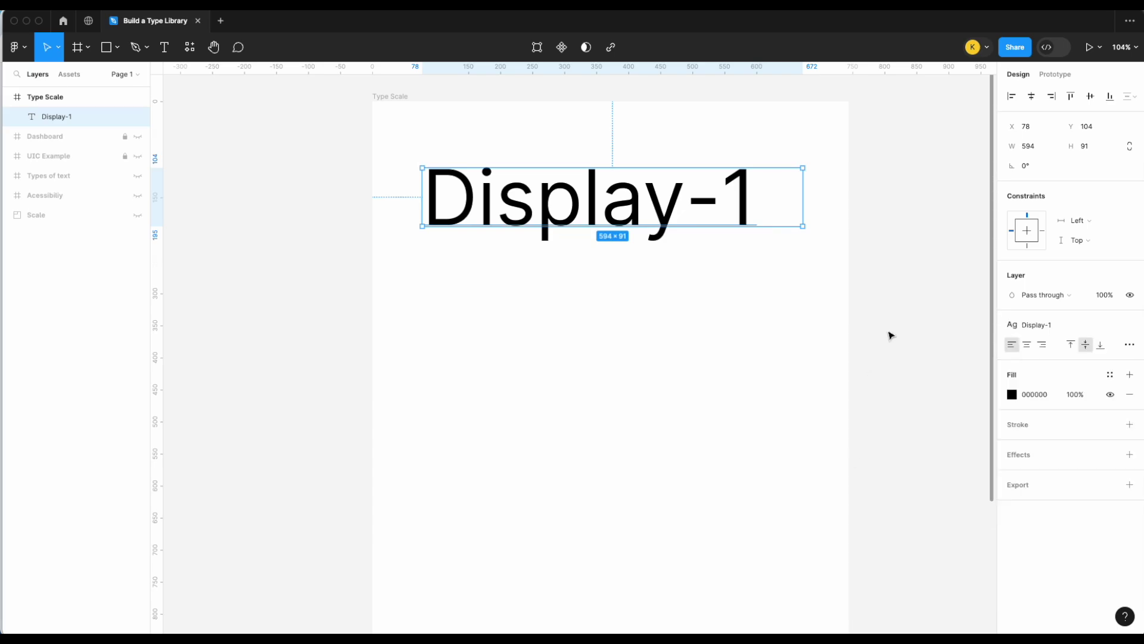
pyautogui.click(891, 336)
# Step: Duplicate the Display-1 text below the original at about X 65, Y 208 and detach the copy's text style
pyautogui.moveTo(641, 196); pyautogui.dragTo(633, 262)
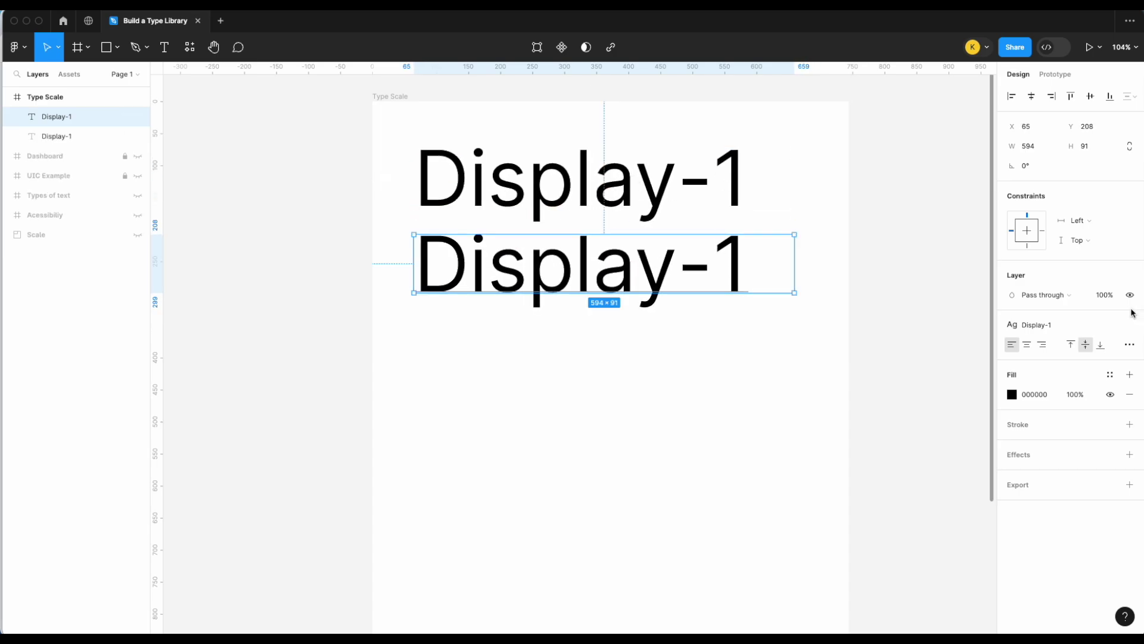
pyautogui.click(1130, 326)
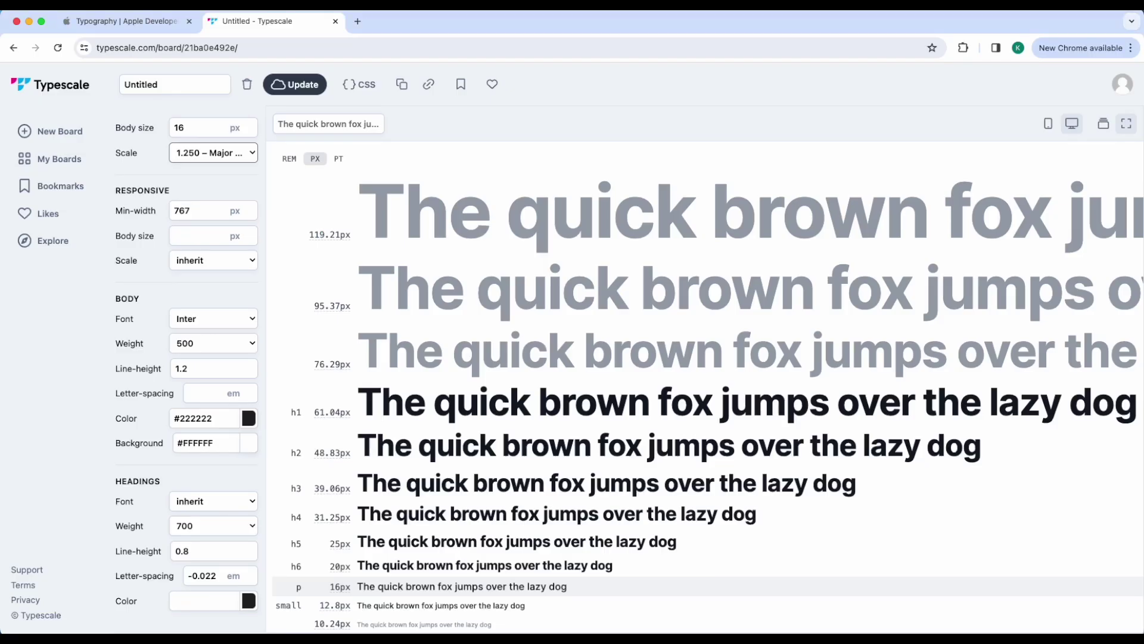
pyautogui.moveTo(450, 288)
pyautogui.moveTo(981, 560)
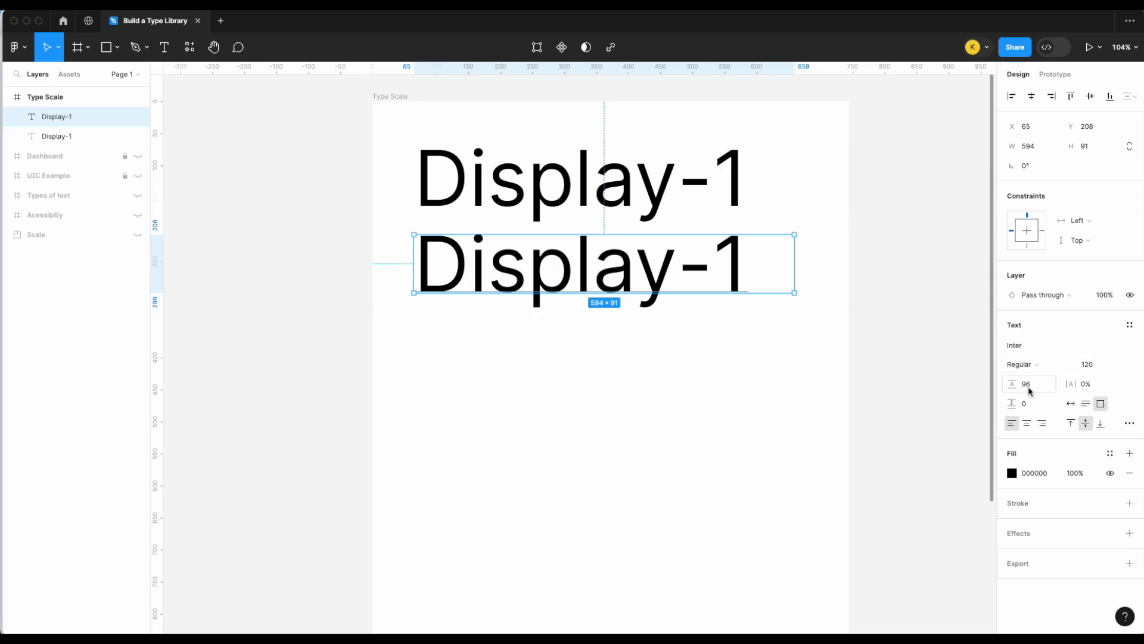
# Step: Set the lower Display-1 copy's line height to 76 and font size to 96
pyautogui.click(1029, 386)
pyautogui.write('76')
pyautogui.press('Return')
pyautogui.click(1101, 368)
pyautogui.doubleClick(1088, 364)
pyautogui.write('96')
pyautogui.press('Return')
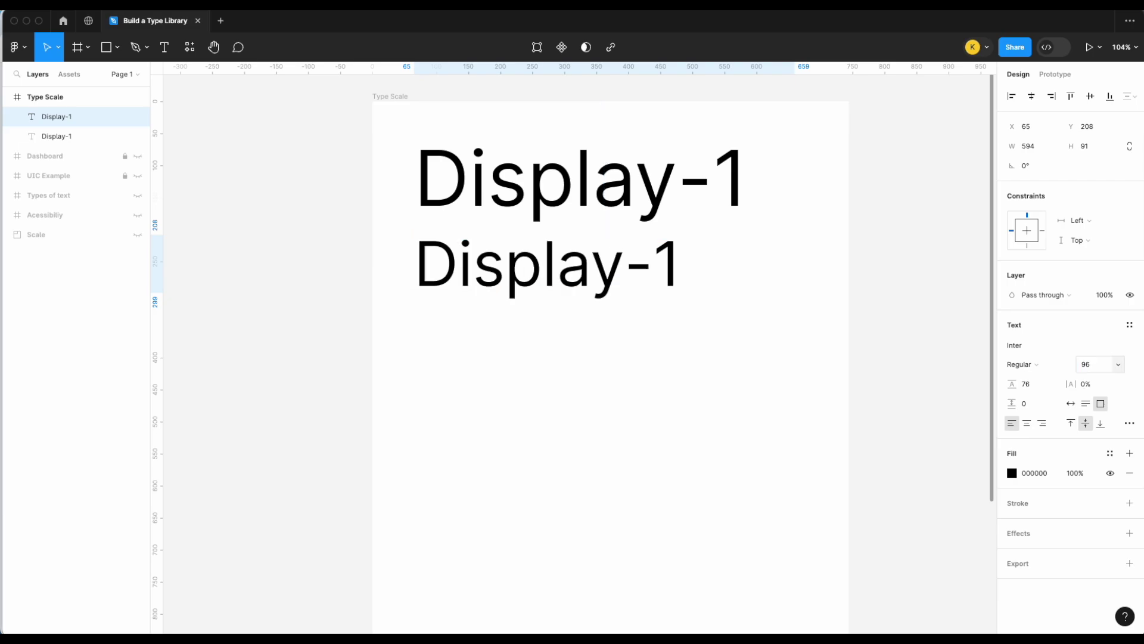
# Step: Change the lower copy's text to "Display-2"
pyautogui.doubleClick(654, 272)
pyautogui.click(694, 263)
pyautogui.press('BackSpace')
pyautogui.write('2')
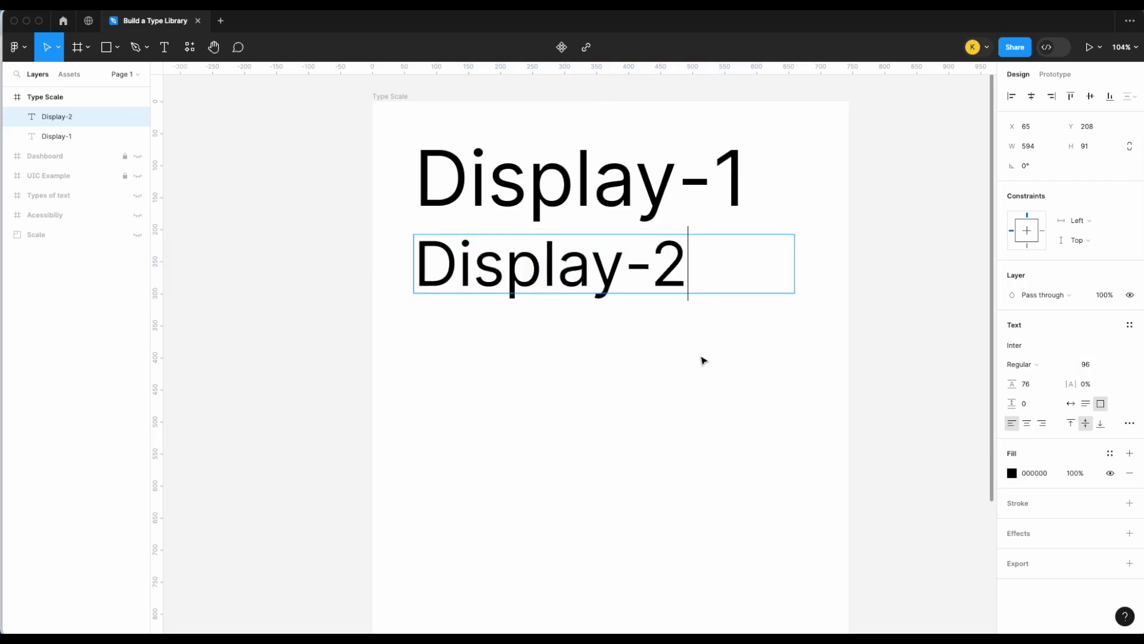
pyautogui.press('Escape')
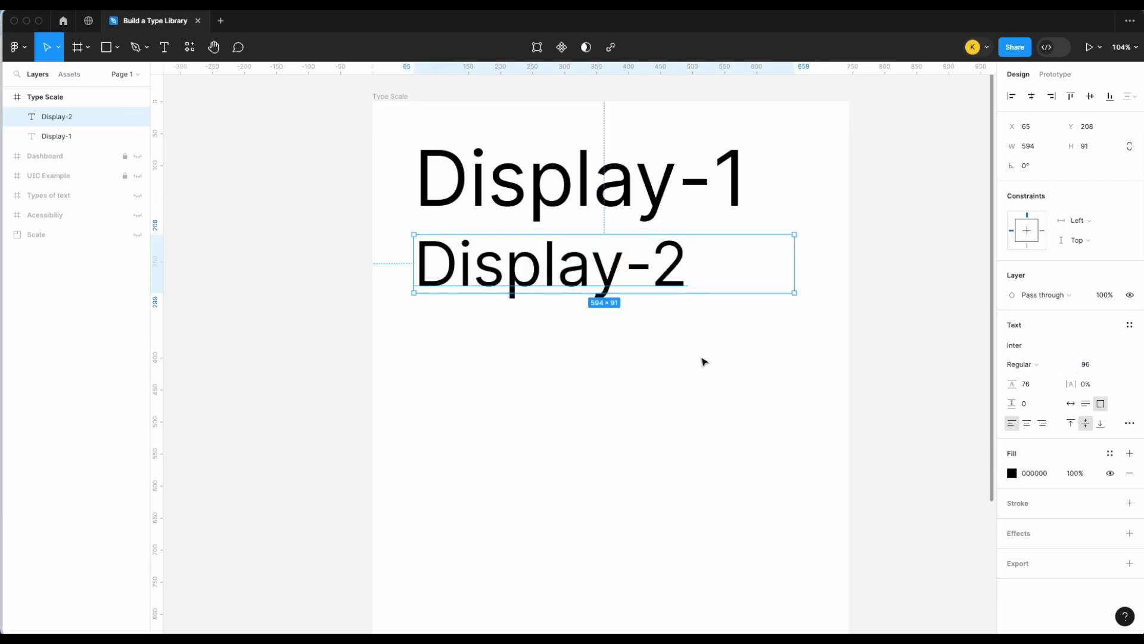
# Step: Create a new text style named "Display-2" from the selected Display-2 text
pyautogui.click(1129, 326)
pyautogui.click(1125, 347)
pyautogui.write('Display-2')
pyautogui.press('Return')
pyautogui.click(860, 388)
# Step: Duplicate the Display-2 text below the original at X 65, Y 336 and detach the copy's text style
pyautogui.click(584, 272)
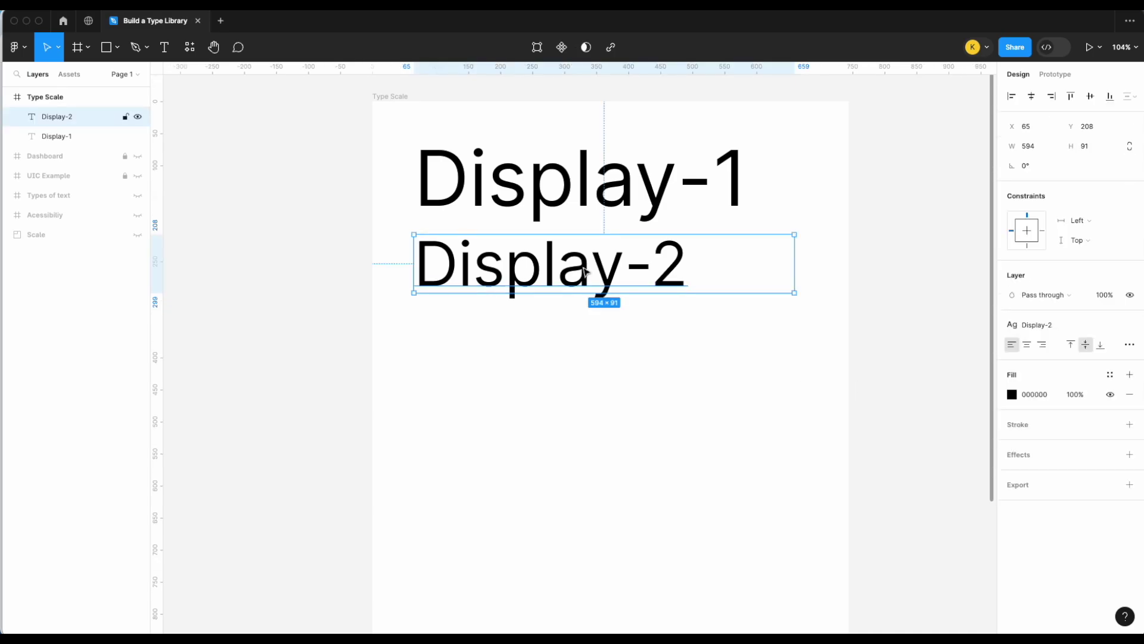
pyautogui.keyDown('alt'); pyautogui.moveTo(585, 272); pyautogui.dragTo(571, 352); pyautogui.keyUp('alt')
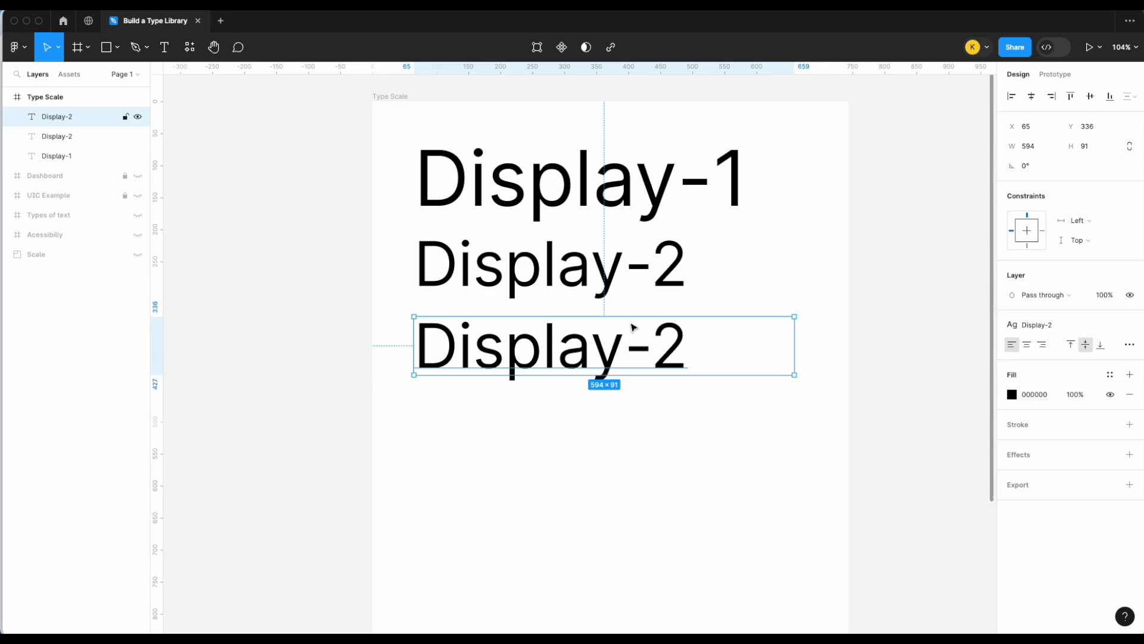
pyautogui.click(1127, 325)
# Step: Change the new Display-2 copy's text to "Display-3"
pyautogui.doubleClick(654, 376)
pyautogui.press('Right')
pyautogui.press('BackSpace')
pyautogui.write('3')
pyautogui.press('Escape')
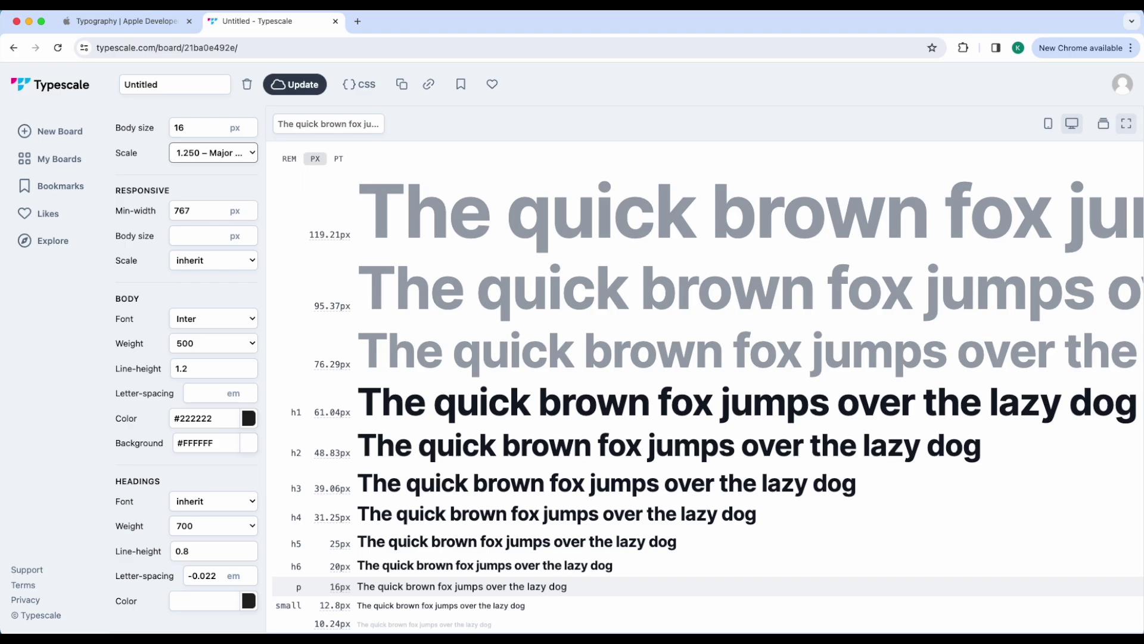
# Step: Return to Figma from the Typescale board and set the Display-3 text's font size to 76 and line height to 60
pyautogui.press('super+Tab')
pyautogui.click(1102, 368)
pyautogui.write('76')
pyautogui.click(1028, 382)
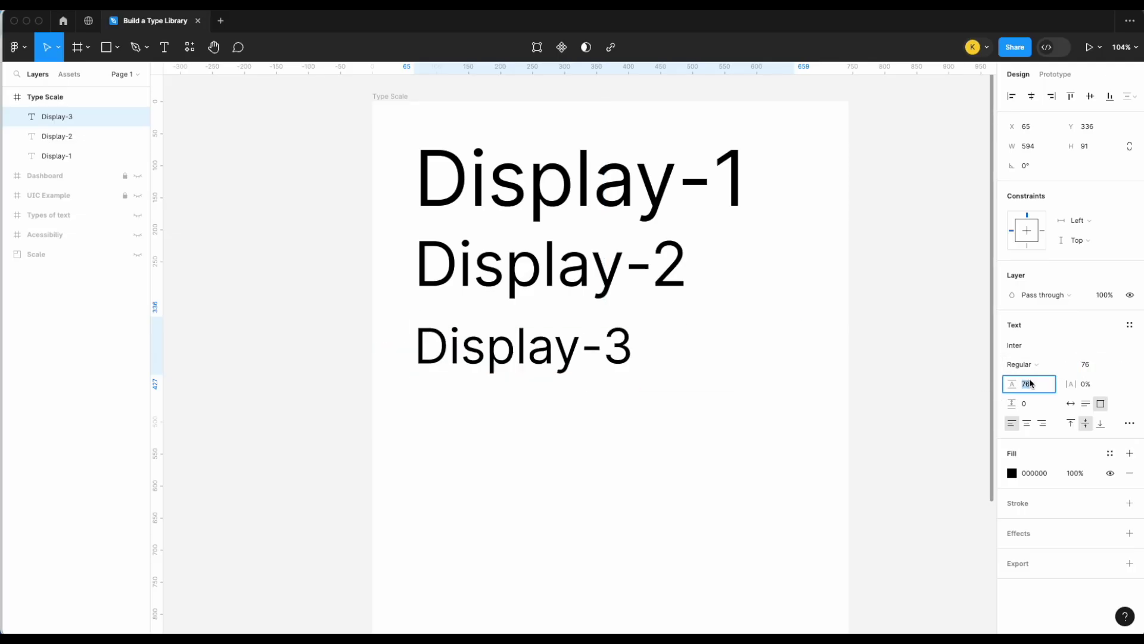
pyautogui.write('60')
pyautogui.press('Return')
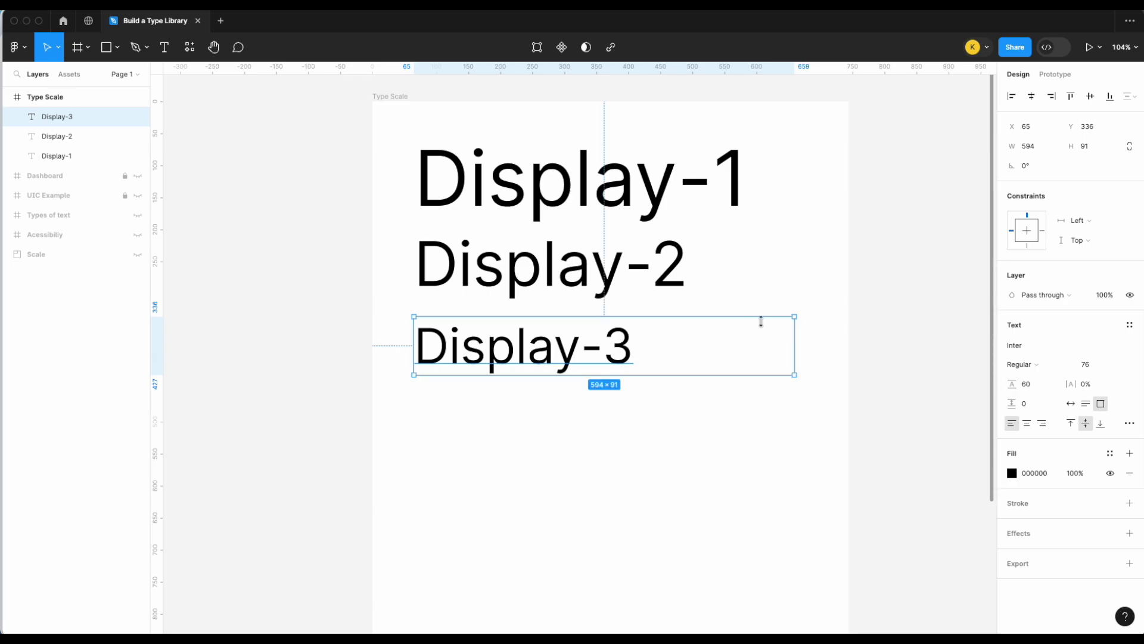
# Step: Create a new text style named "Display-3" from the selected Display-3 text
pyautogui.click(1130, 325)
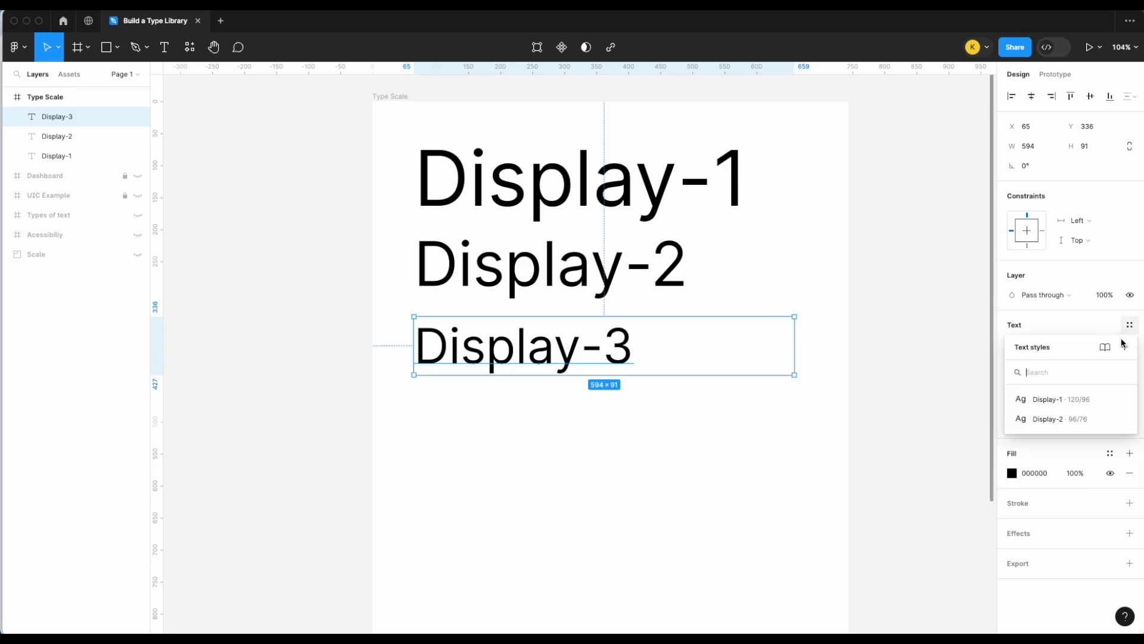
pyautogui.click(1125, 348)
pyautogui.write('Display-3')
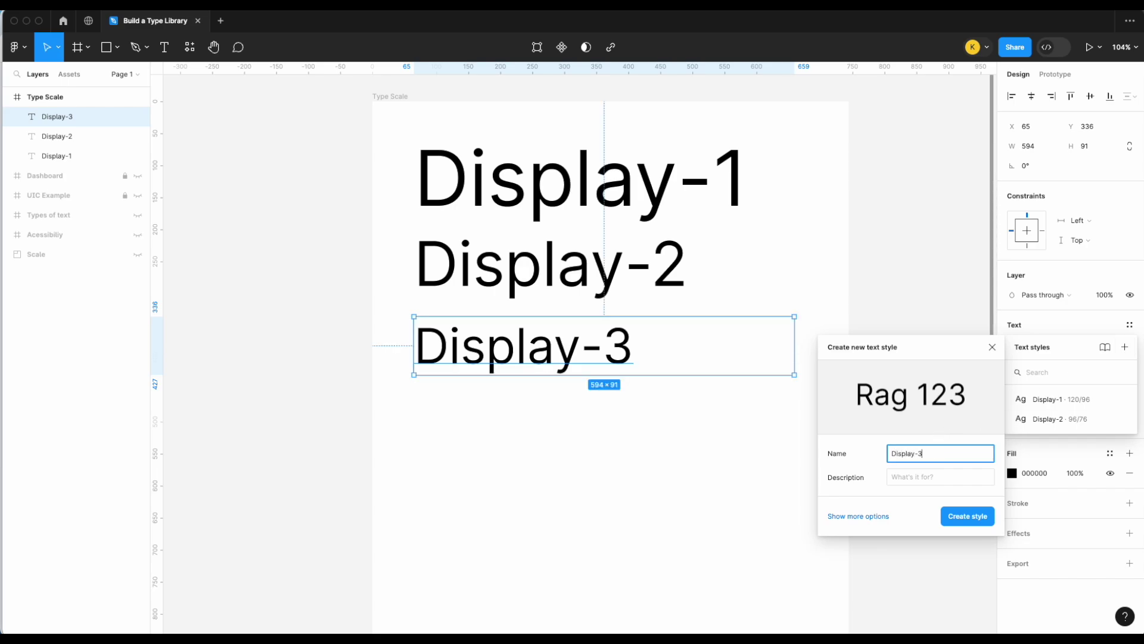
pyautogui.press('Return')
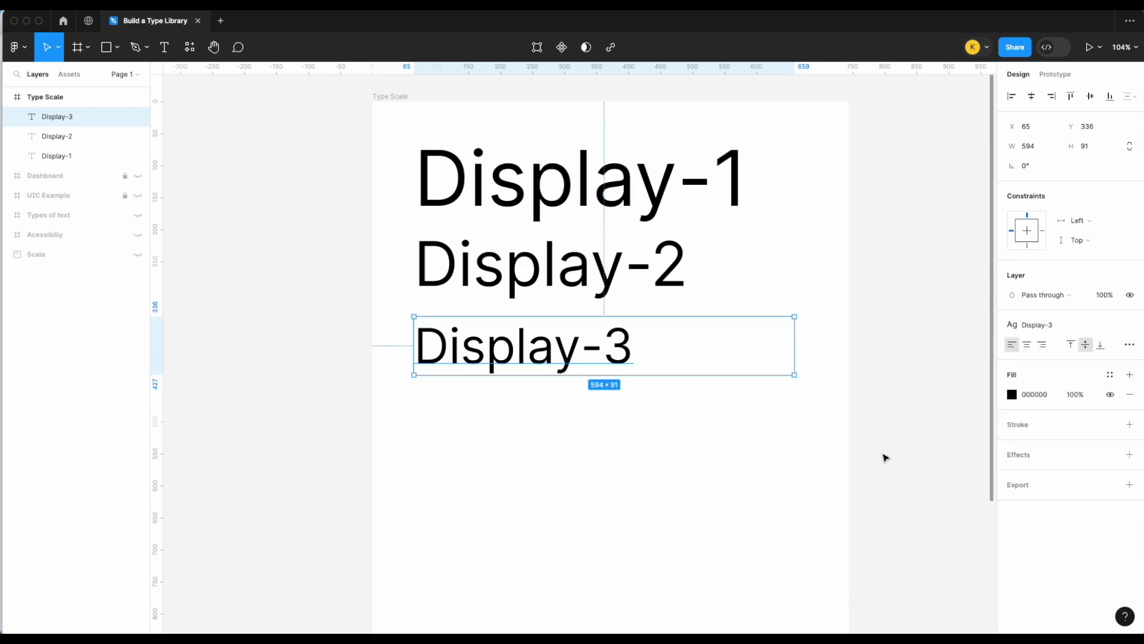
pyautogui.click(794, 439)
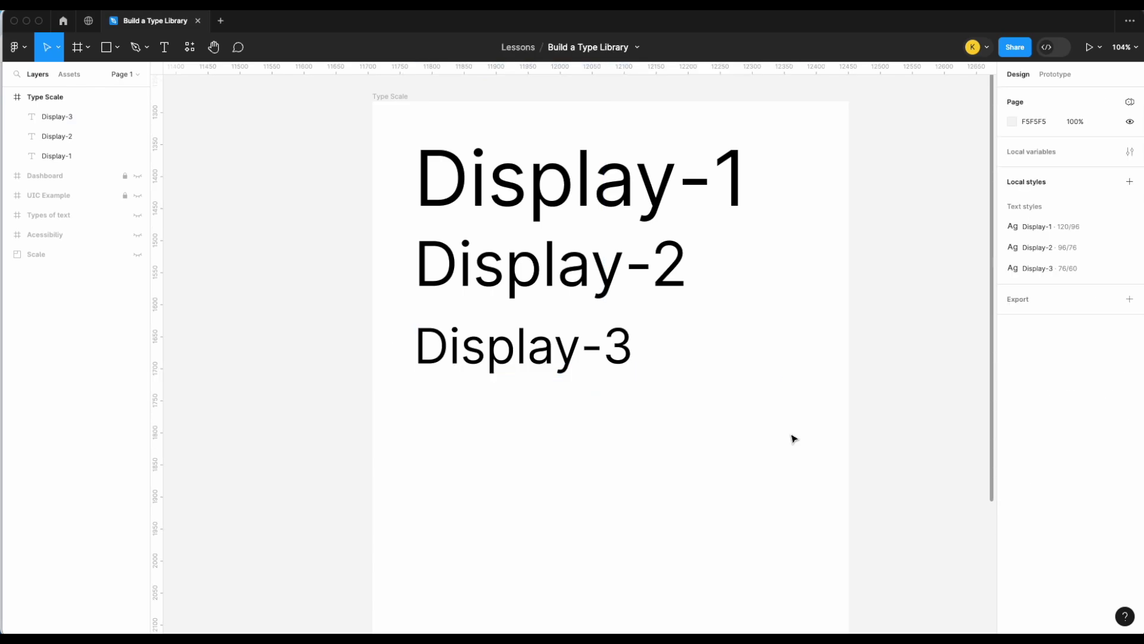
# Step: Duplicate the Display-3 text below the original at X 65, Y 478 and detach the copy's text style
pyautogui.click(72, 116)
pyautogui.press('super+d')
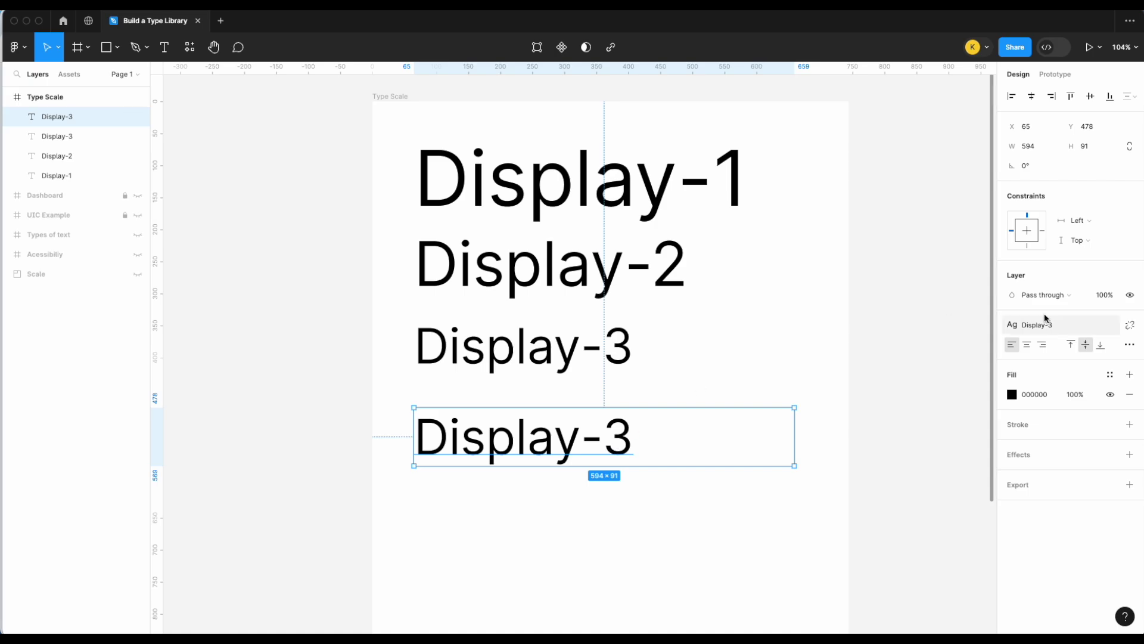
pyautogui.click(1129, 324)
# Step: Change the Display-3 copy's text to "Heading-1"
pyautogui.doubleClick(500, 441)
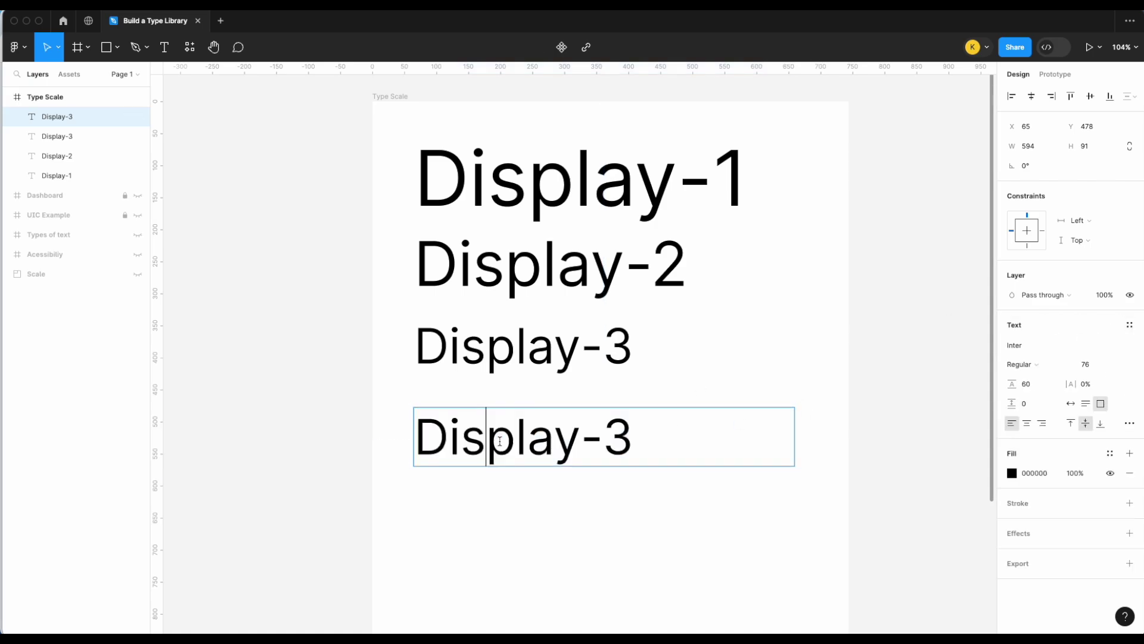
pyautogui.doubleClick(500, 441)
pyautogui.write('HEadi')
pyautogui.press('BackSpace')
pyautogui.press('BackSpace')
pyautogui.press('BackSpace')
pyautogui.press('BackSpace')
pyautogui.write('eading')
pyautogui.press('super+Right')
pyautogui.press('BackSpace')
pyautogui.write('1.2')
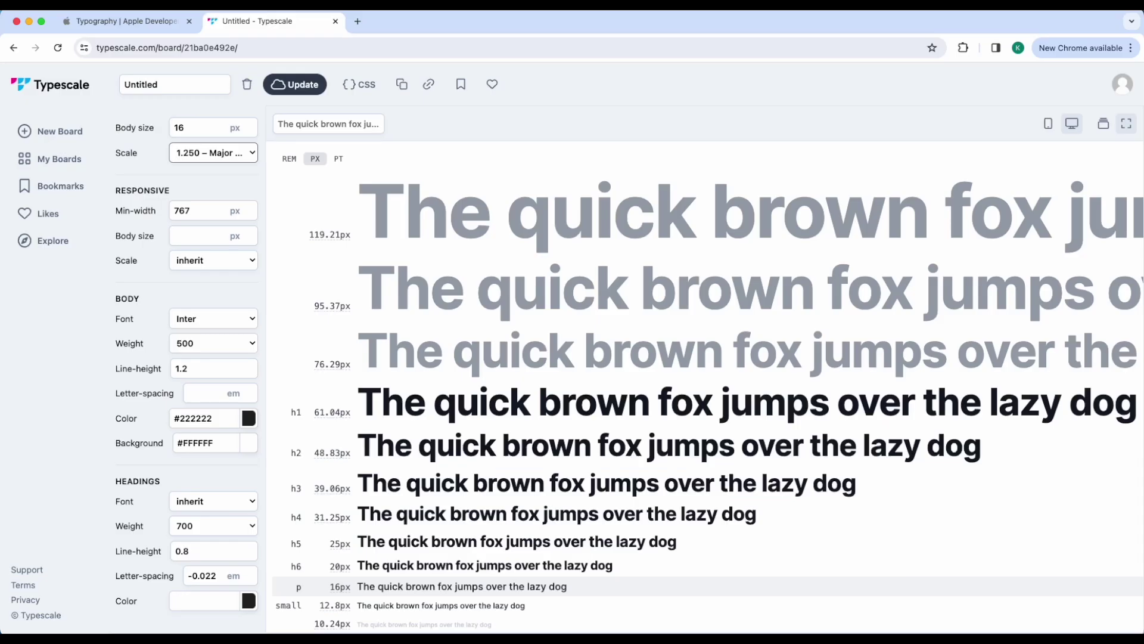
# Step: Check the Typescale board, return to Figma and set the Heading-1 text's font size to 60 and line height to 48
pyautogui.scroll(-1, 723, 416)
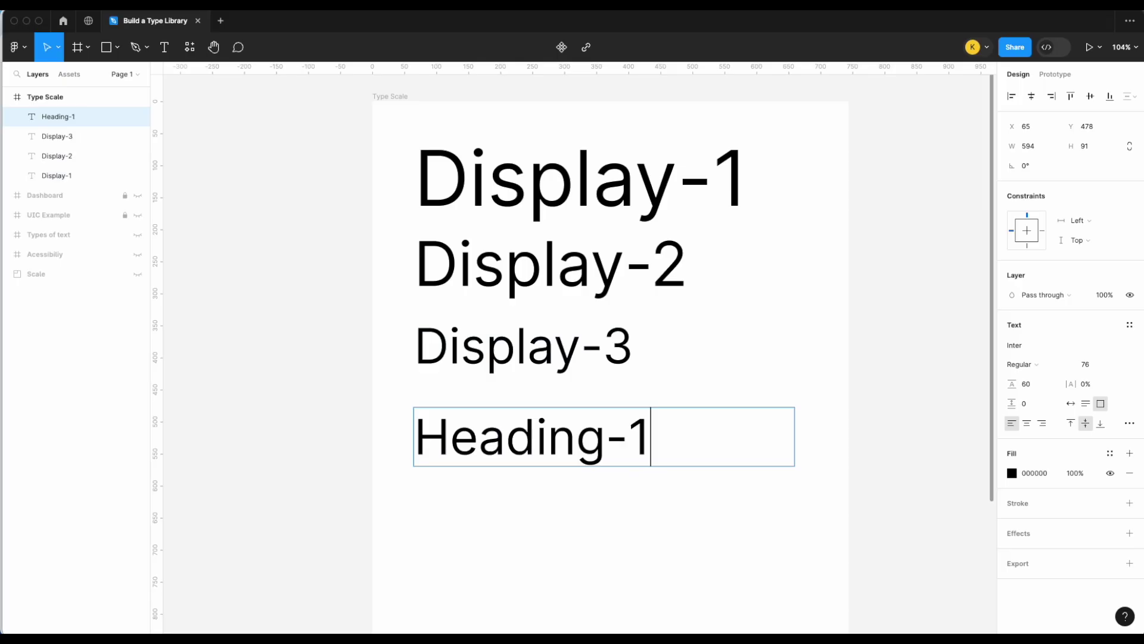
pyautogui.press('super+a')
pyautogui.click(1098, 365)
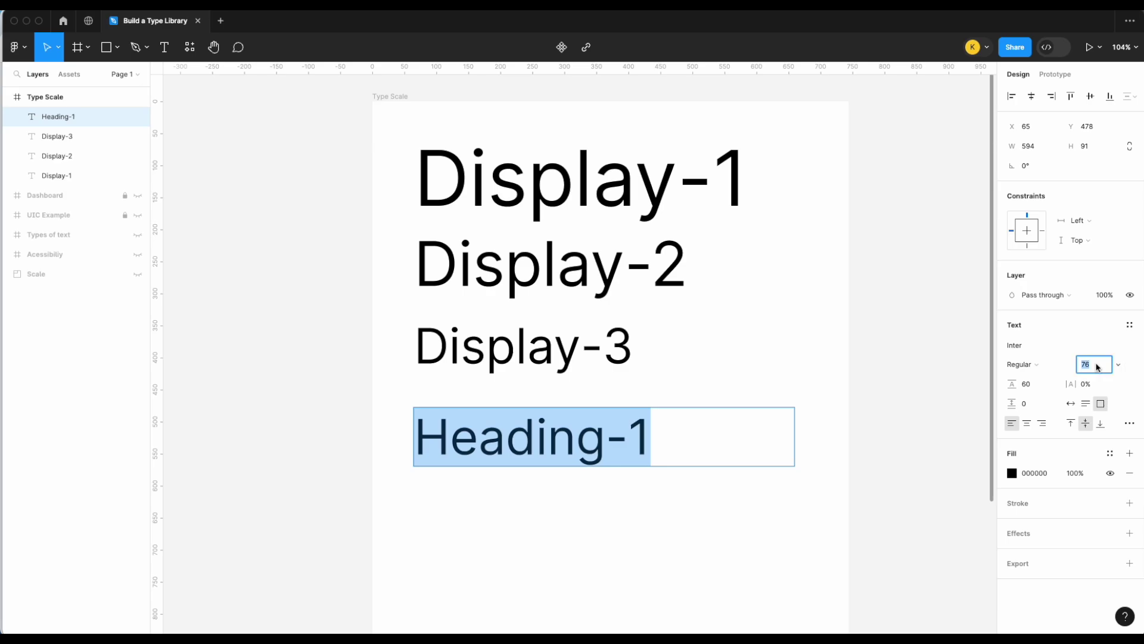
pyautogui.press('Return')
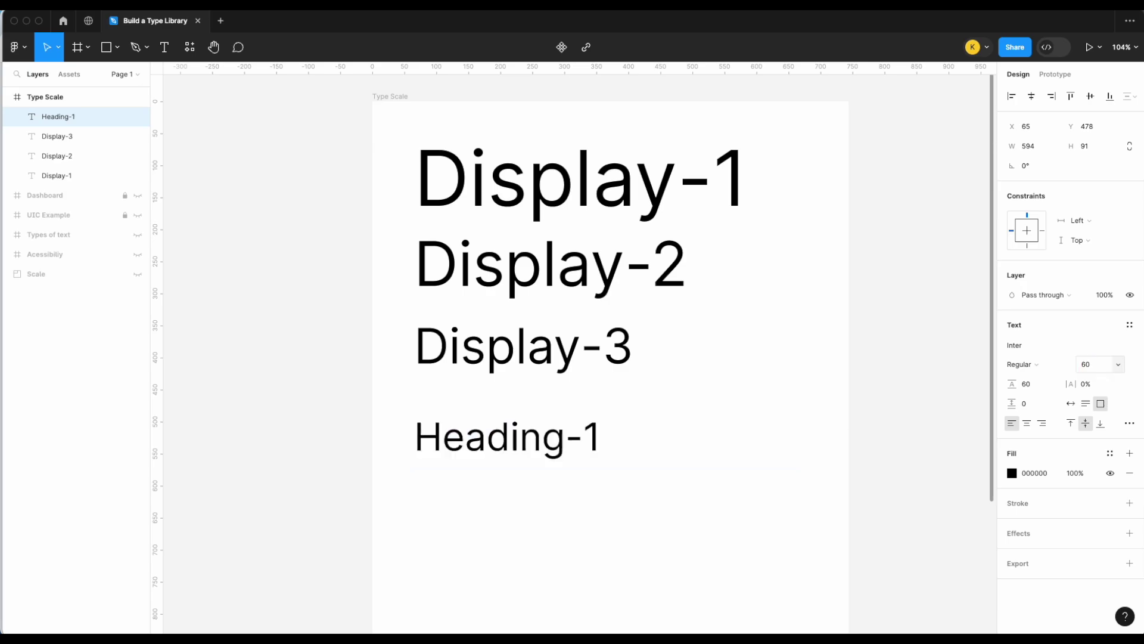
pyautogui.click(1039, 385)
pyautogui.write('48')
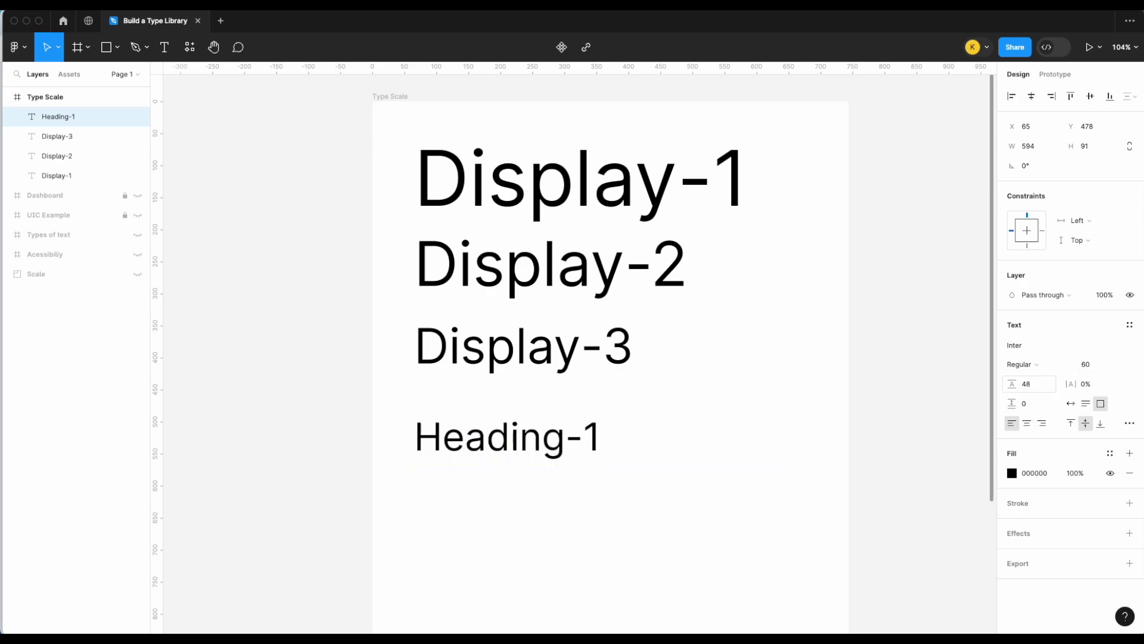
pyautogui.press('Return')
# Step: Move the Heading-1 text up to Y 464 and place a duplicate of it below at Y 577
pyautogui.scroll(-2, 502, 520)
pyautogui.scroll(-3, 503, 519)
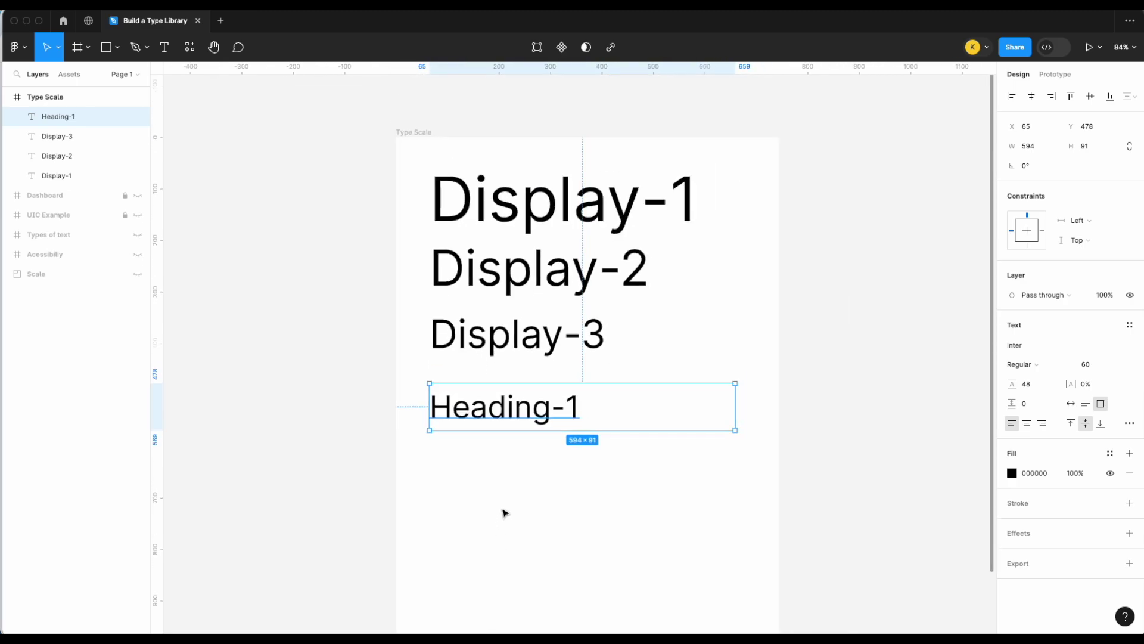
pyautogui.moveTo(516, 409); pyautogui.dragTo(534, 444)
pyautogui.hotkey('ctrl', 'd')
# Step: Change the Heading-1 copy's text to "Heading-2"
pyautogui.press('Return')
pyautogui.click(567, 444)
pyautogui.press('BackSpace')
pyautogui.write('2')
pyautogui.press('Escape')
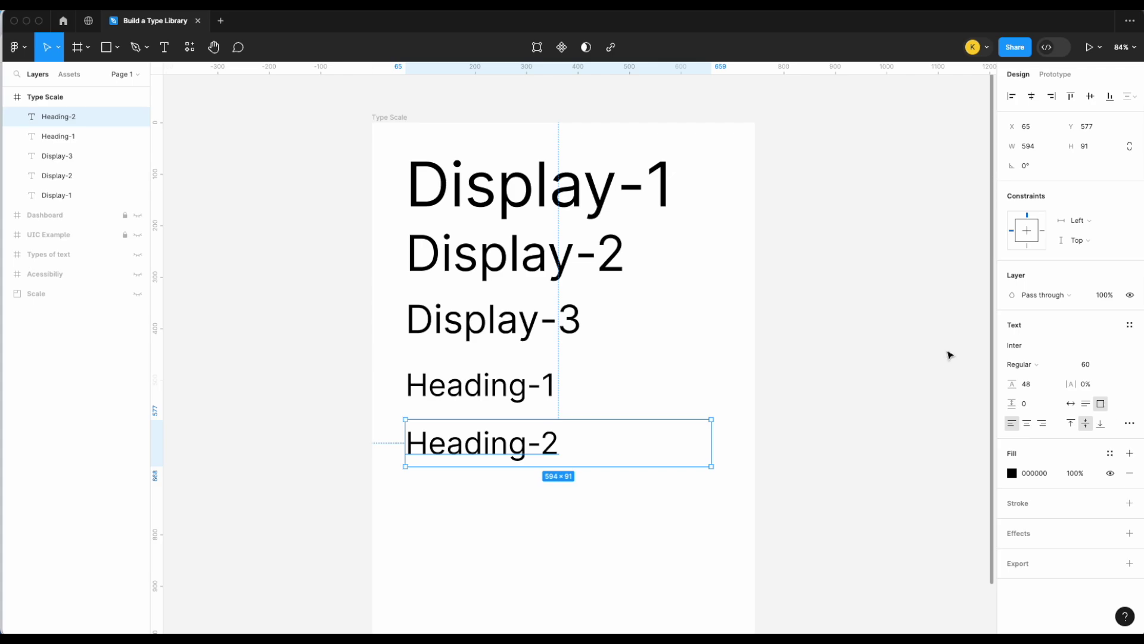
# Step: Set the Heading-2 text's font size to 48 and line height to 40
pyautogui.click(1103, 365)
pyautogui.write('4')
pyautogui.press('Return')
pyautogui.click(1044, 389)
pyautogui.write('40')
pyautogui.press('Return')
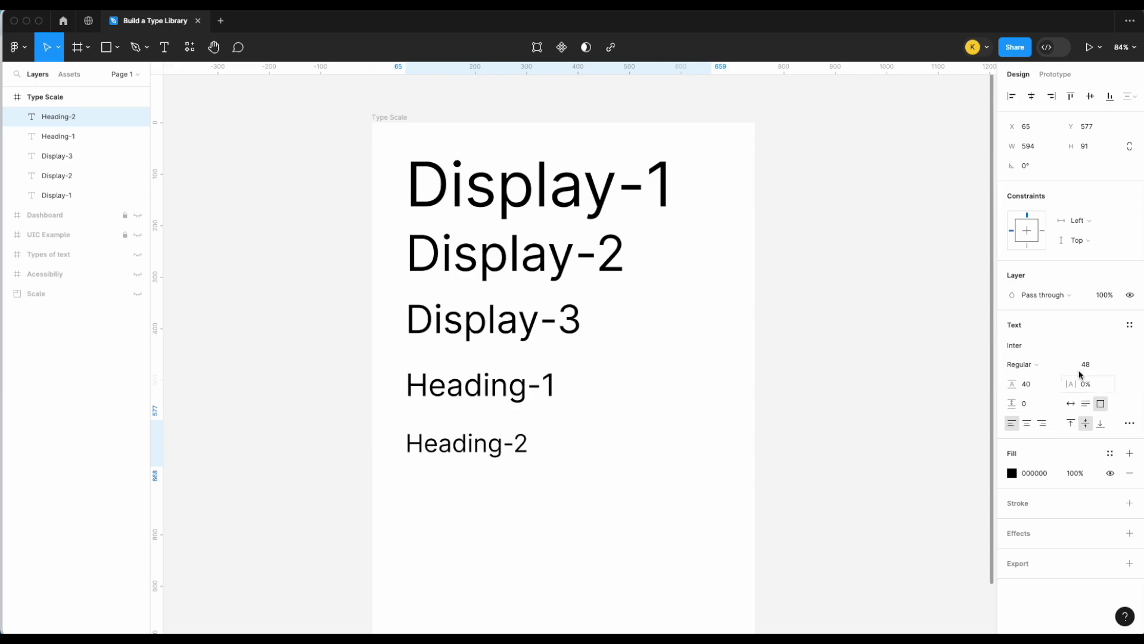
pyautogui.scroll(-1, 776, 404)
pyautogui.click(1129, 325)
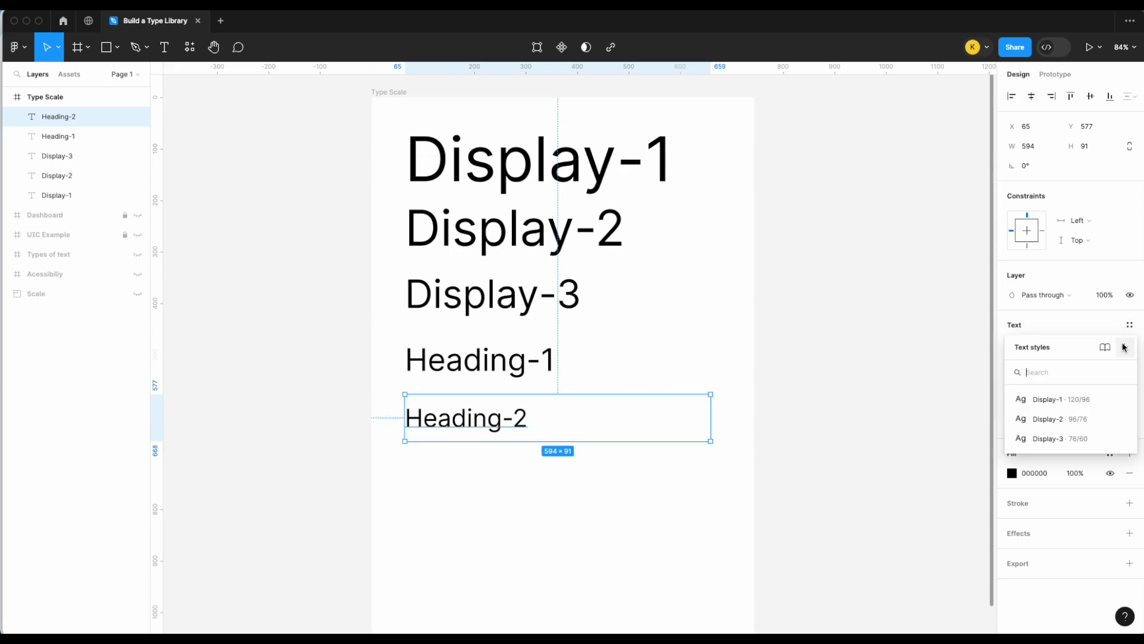
pyautogui.press('Escape')
pyautogui.press('Escape')
# Step: Create a new text style named "Heading-1" from the Heading-1 text
pyautogui.click(508, 348)
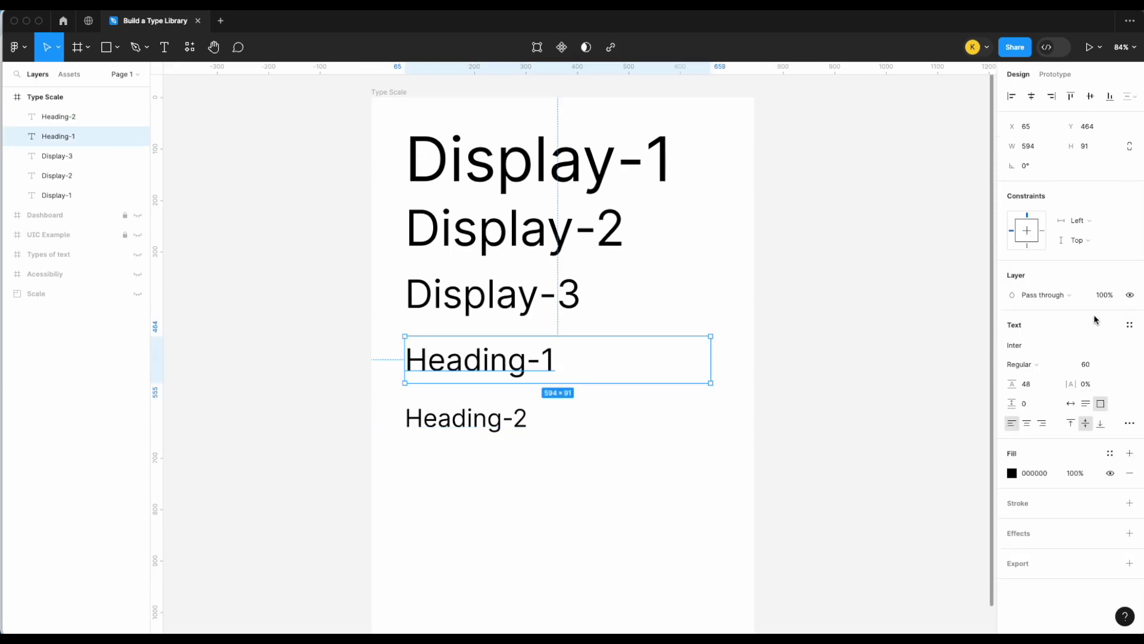
pyautogui.click(1129, 325)
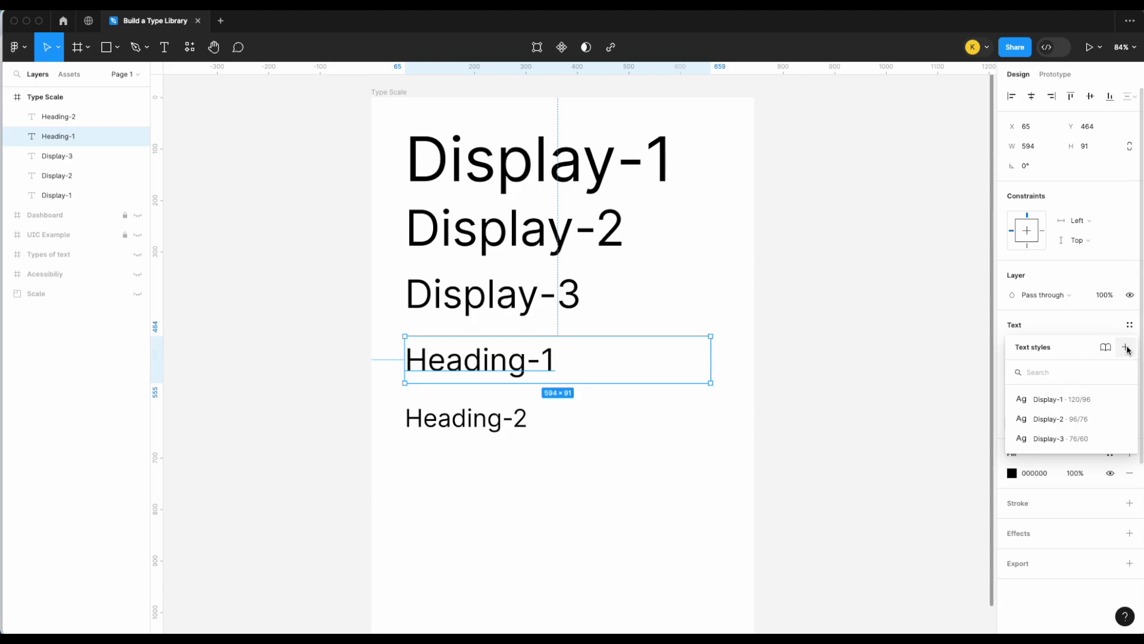
pyautogui.click(1125, 347)
pyautogui.write('HE')
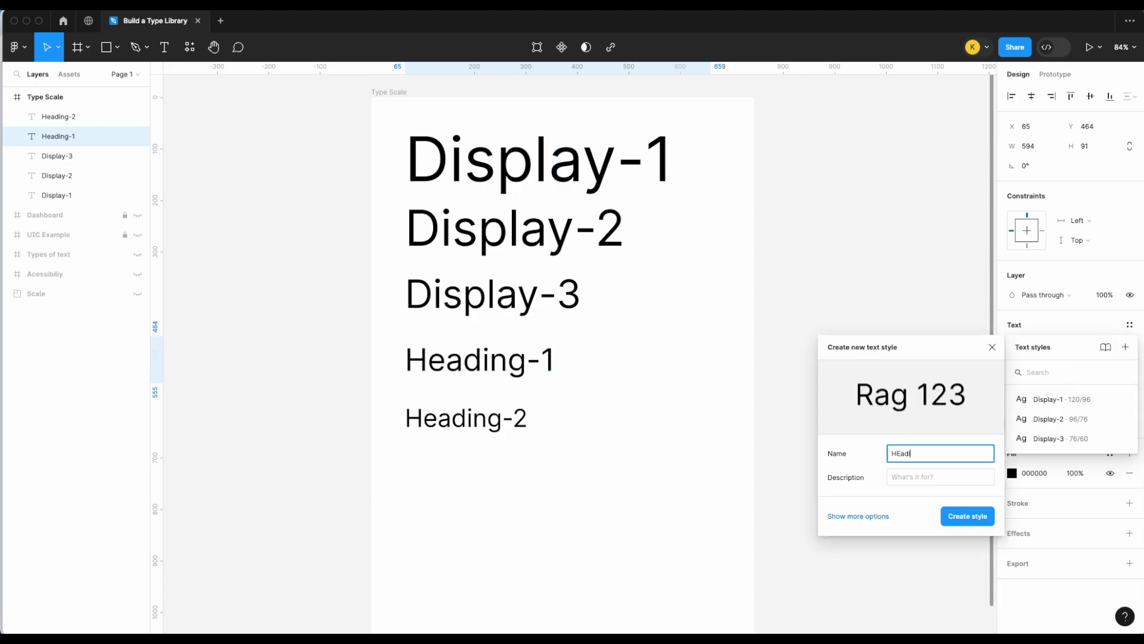
pyautogui.write('adi')
pyautogui.press('BackSpace')
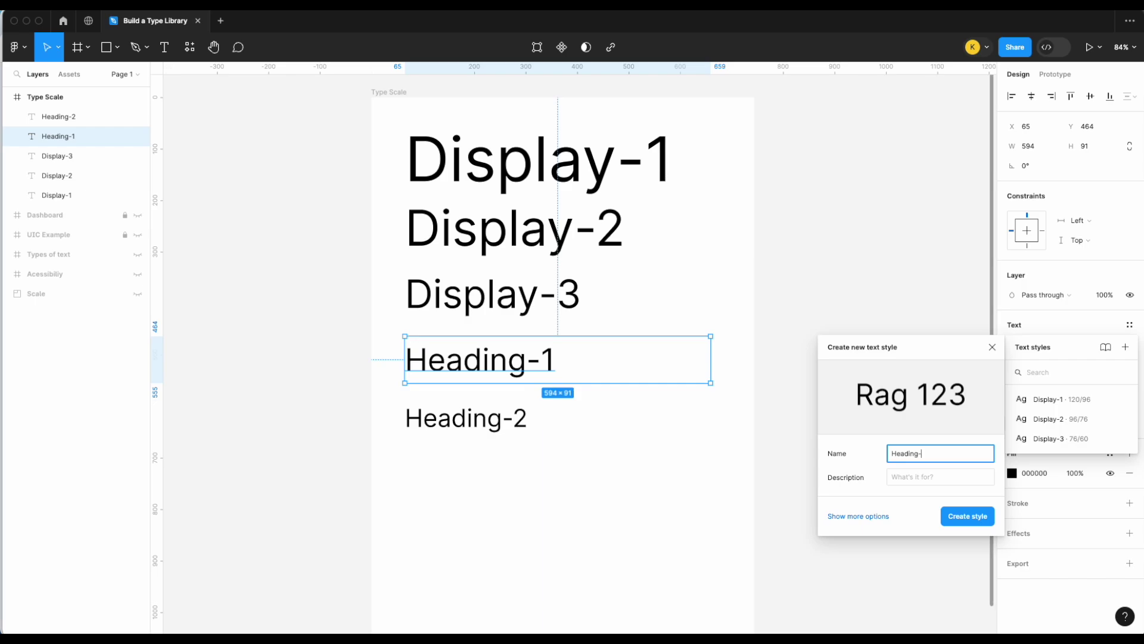
pyautogui.press('Return')
# Step: Create a new text style named "Heading-2" from the Heading-2 text
pyautogui.click(607, 426)
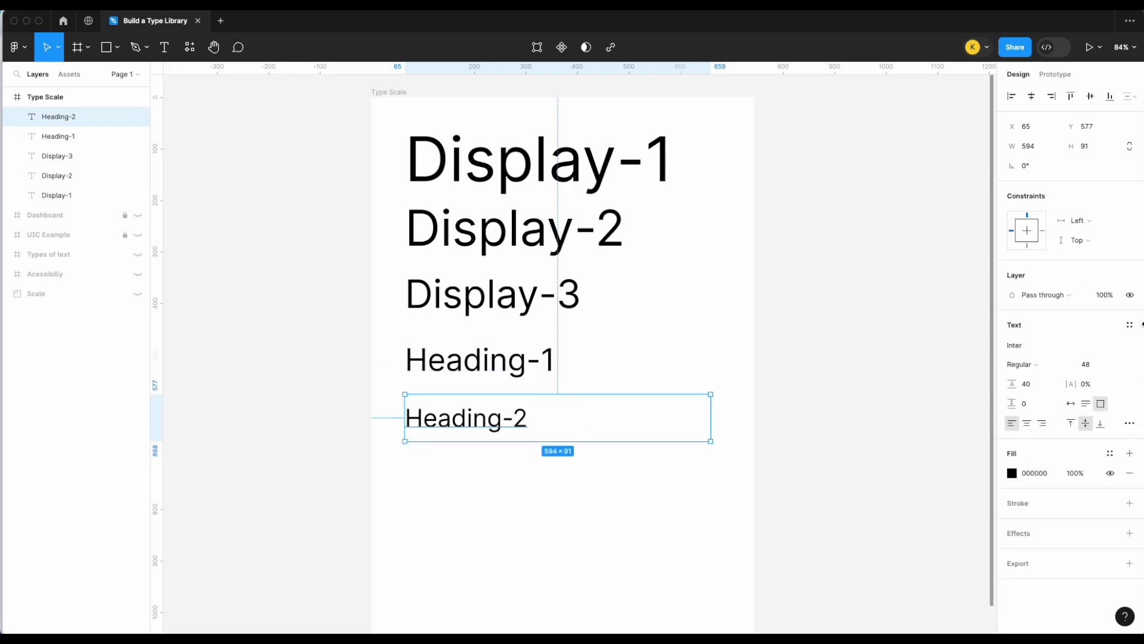
pyautogui.click(1129, 324)
pyautogui.click(1125, 348)
pyautogui.write('Hedi')
pyautogui.press('BackSpace')
pyautogui.press('BackSpace')
pyautogui.write('ading-2')
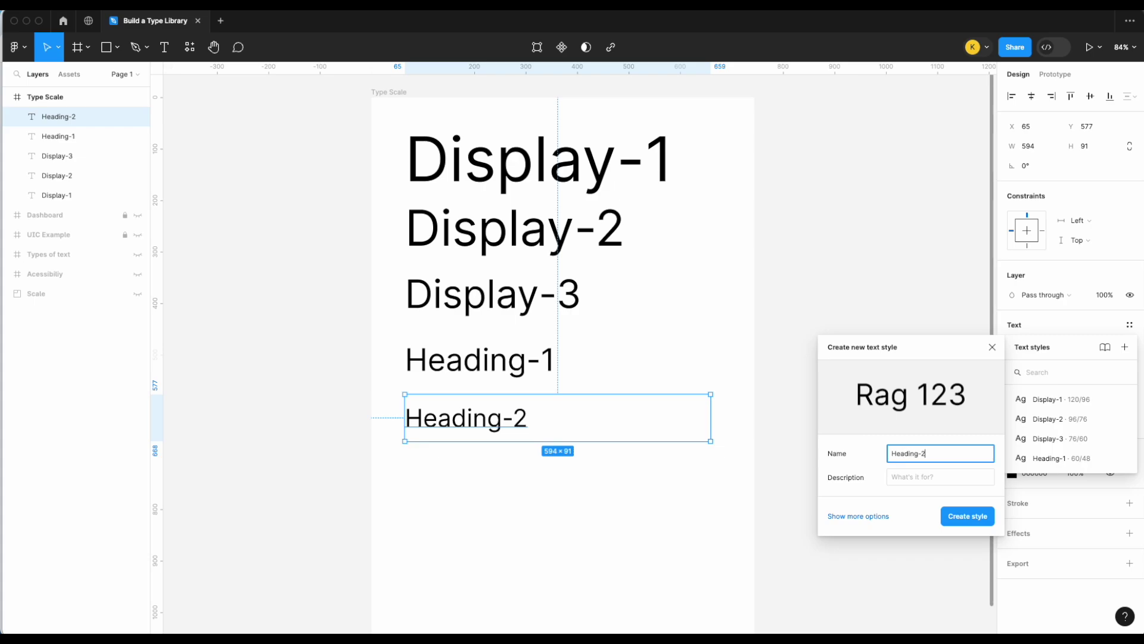
pyautogui.press('Return')
# Step: Shorten the Heading-2 text box to a height of 71 and duplicate it below at Y 637 with the copy's style detached
pyautogui.moveTo(459, 441)
pyautogui.mouseDown()
pyautogui.moveTo(470, 411)
pyautogui.moveTo(474, 457)
pyautogui.mouseUp()
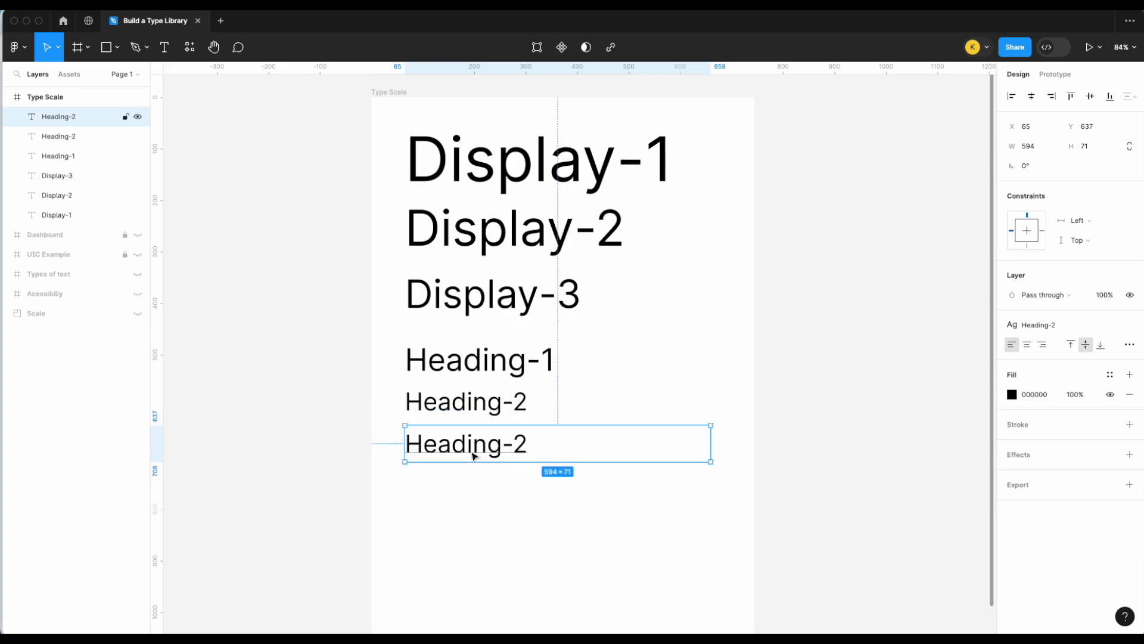
pyautogui.click(1130, 325)
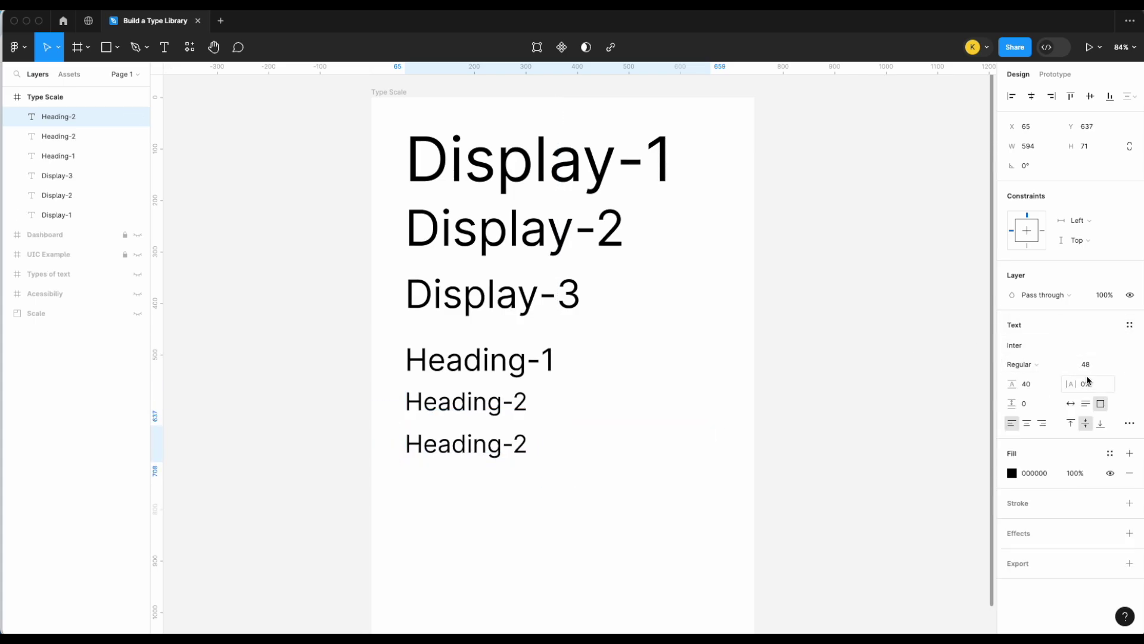
# Step: Change the Heading-2 copy's text to "Heading-3"
pyautogui.doubleClick(548, 442)
pyautogui.press('BackSpace')
pyautogui.write('3')
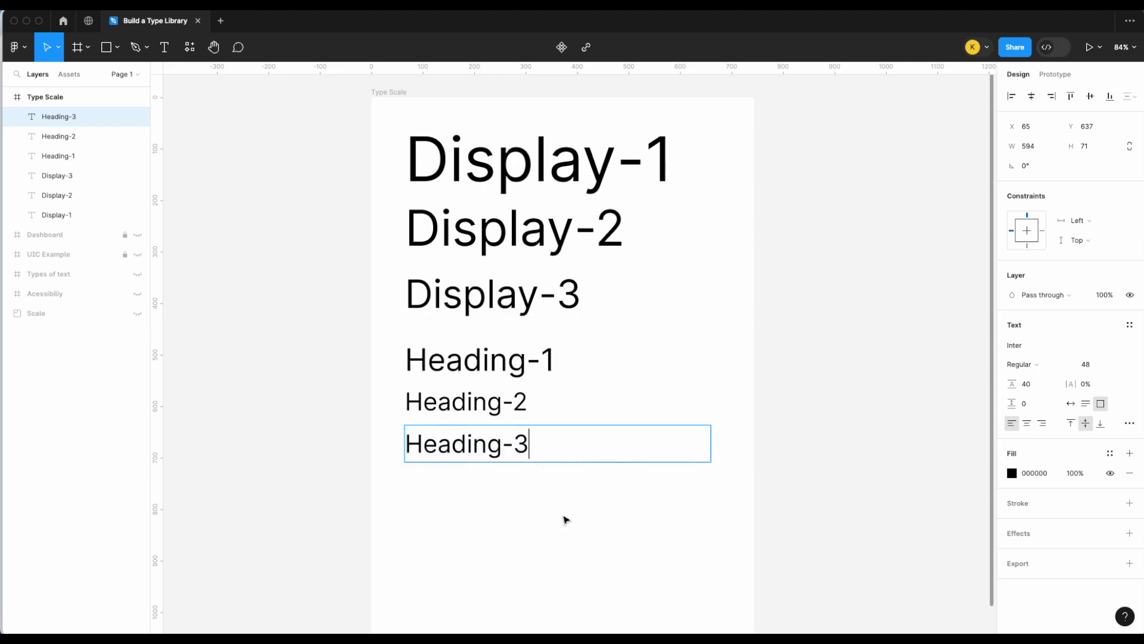
pyautogui.press('Escape')
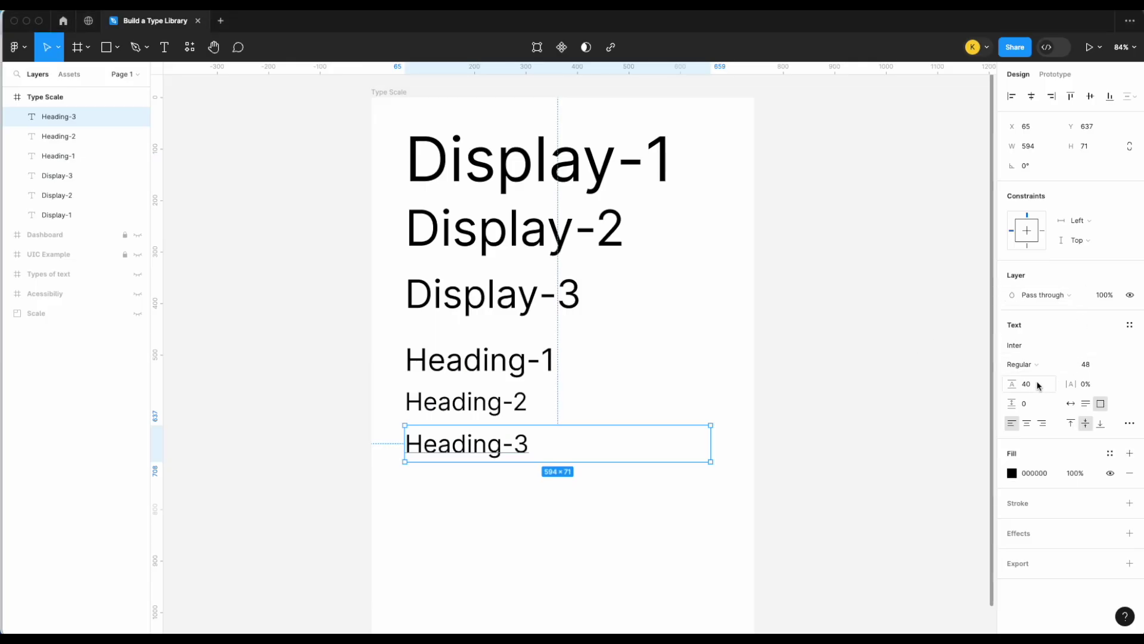
# Step: Set the Heading-3 text's font size to 40 and line height to 32
pyautogui.click(1096, 367)
pyautogui.press('Tab')
pyautogui.write('32')
pyautogui.press('Return')
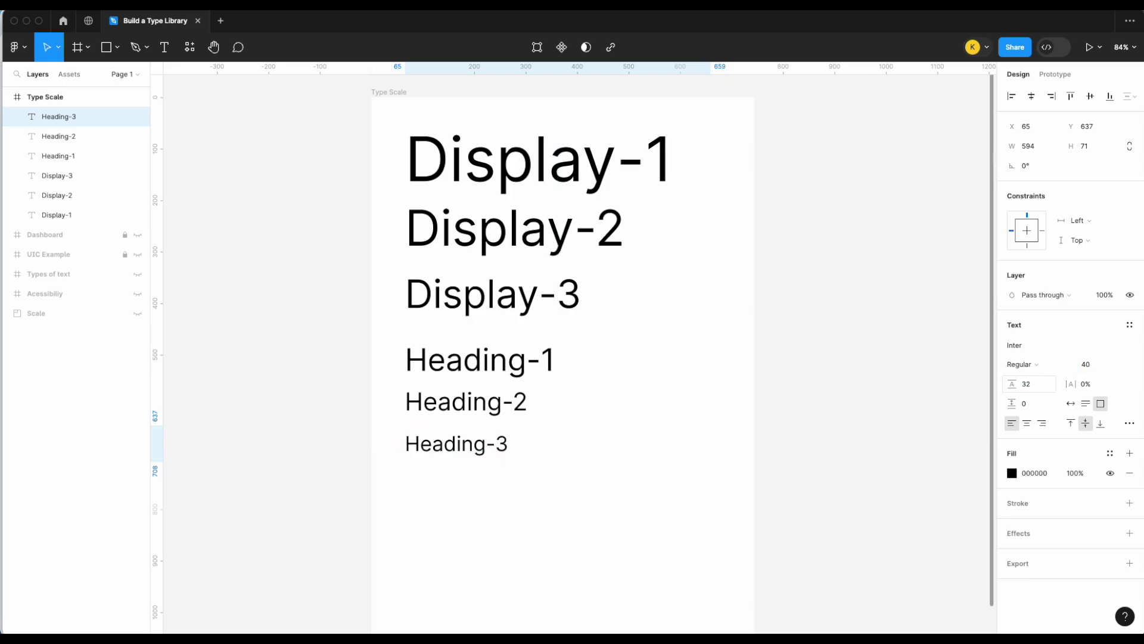
# Step: Create a new text style from the Heading-3 text and name it "Heading-2"
pyautogui.click(1130, 325)
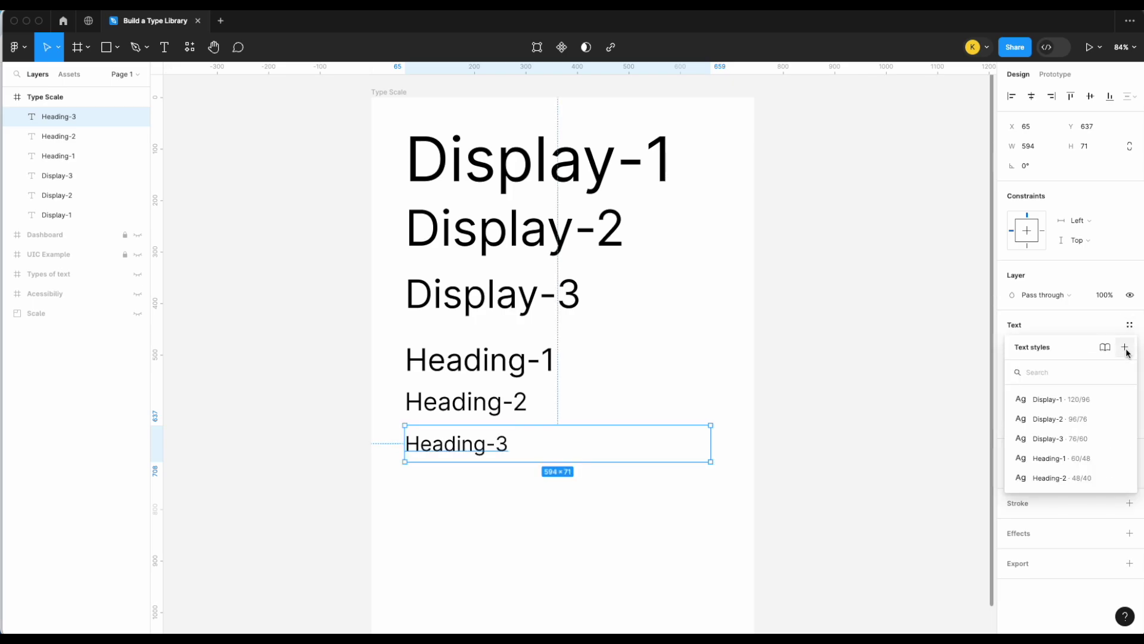
pyautogui.click(1126, 349)
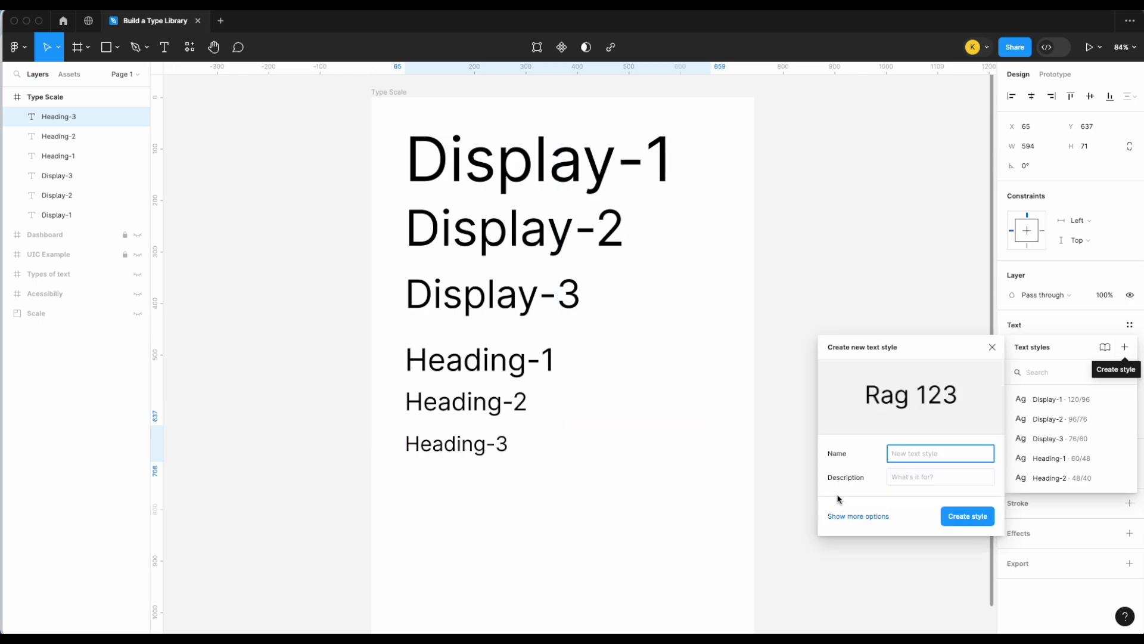
pyautogui.write('Heading-2')
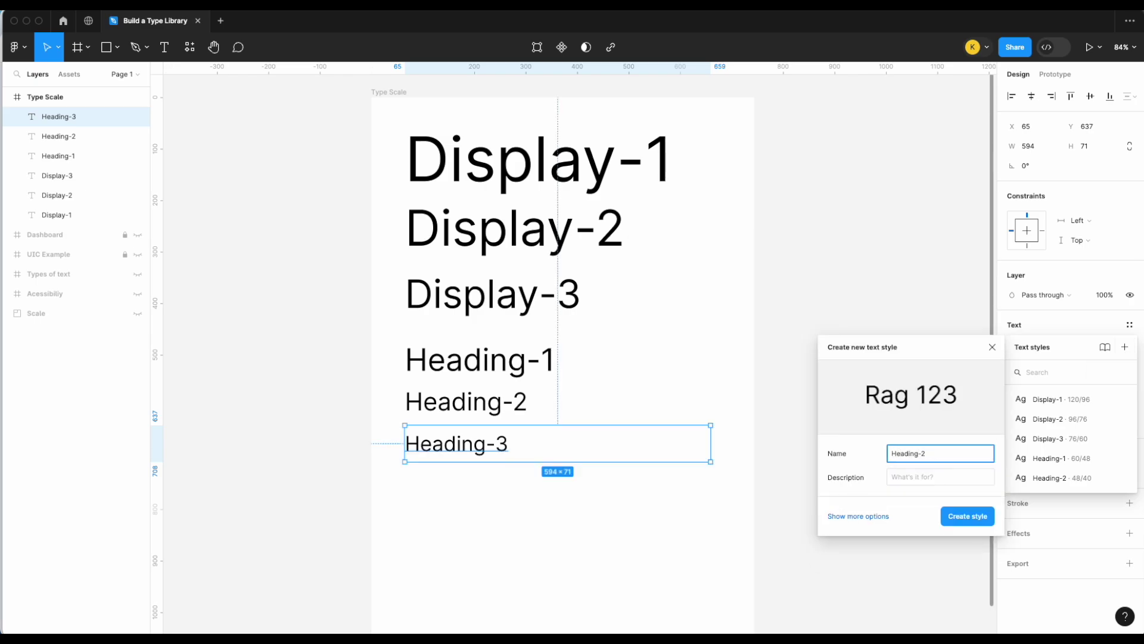
pyautogui.press('Return')
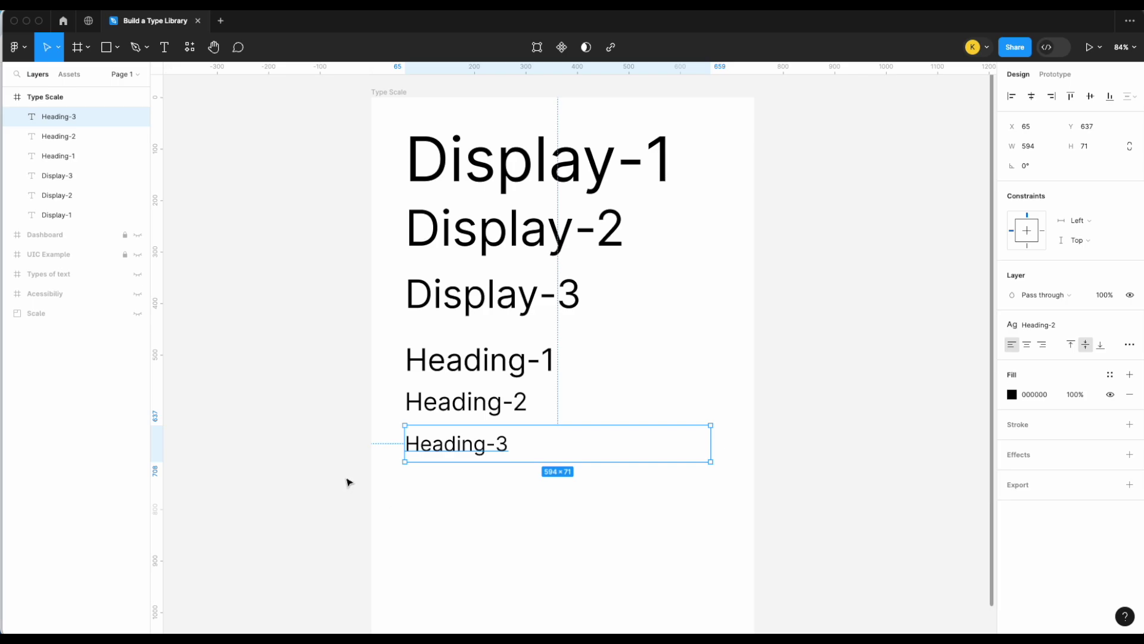
# Step: Duplicate the Heading-3 text in place and rename its 40/32 text style to "Heading-3"
pyautogui.scroll(-1, 316, 464)
pyautogui.scroll(-2, 317, 464)
pyautogui.press('super+d')
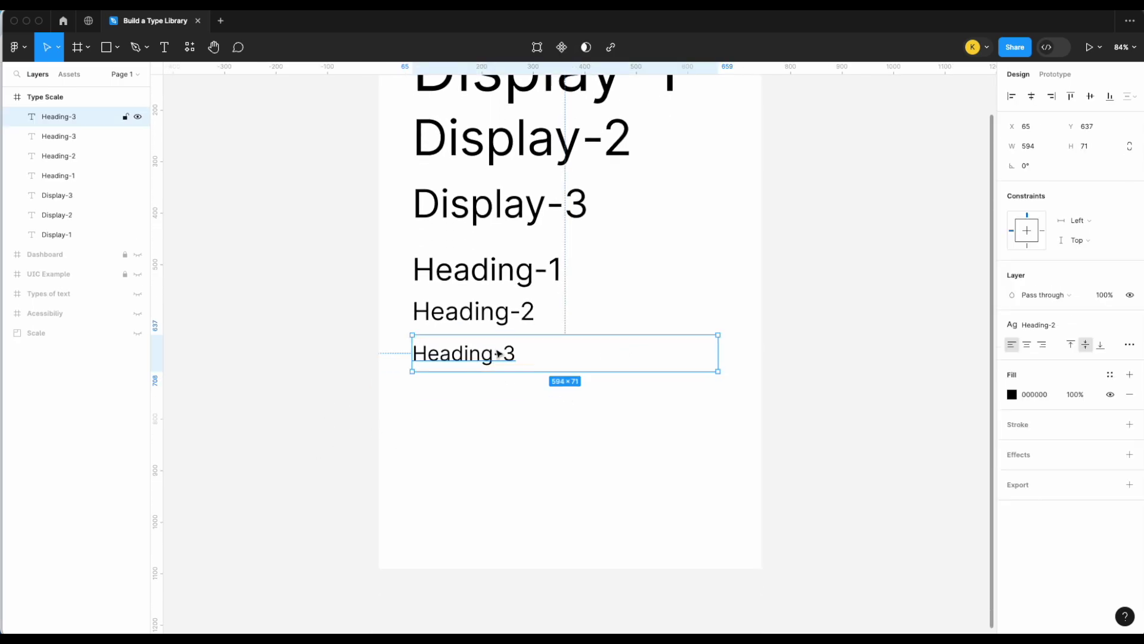
pyautogui.click(1073, 329)
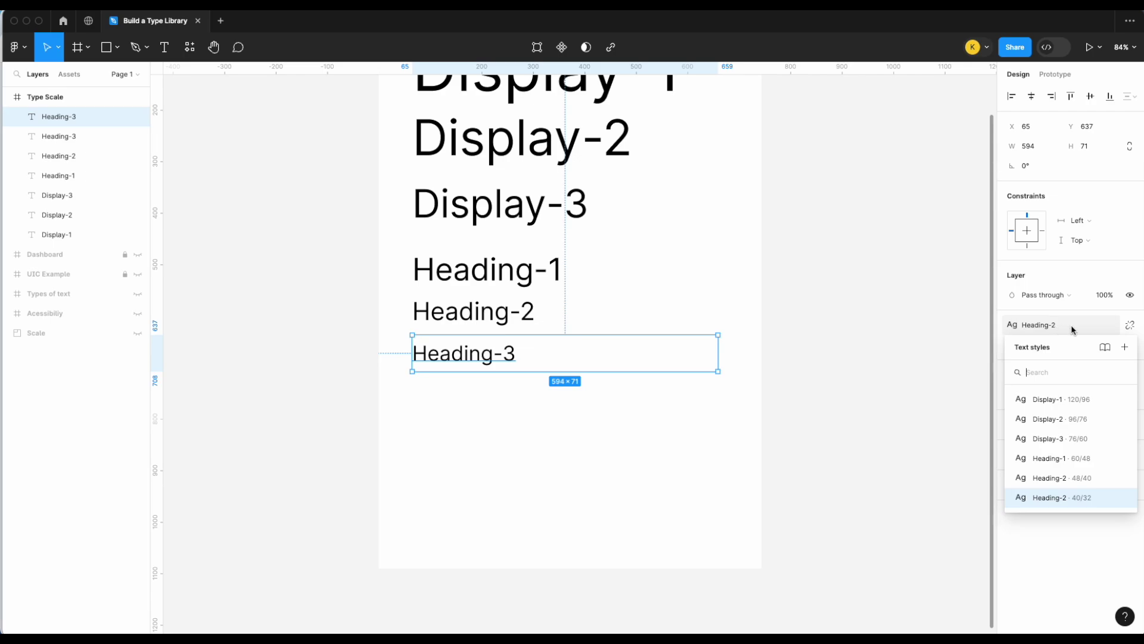
pyautogui.click(1123, 499)
pyautogui.press('Escape')
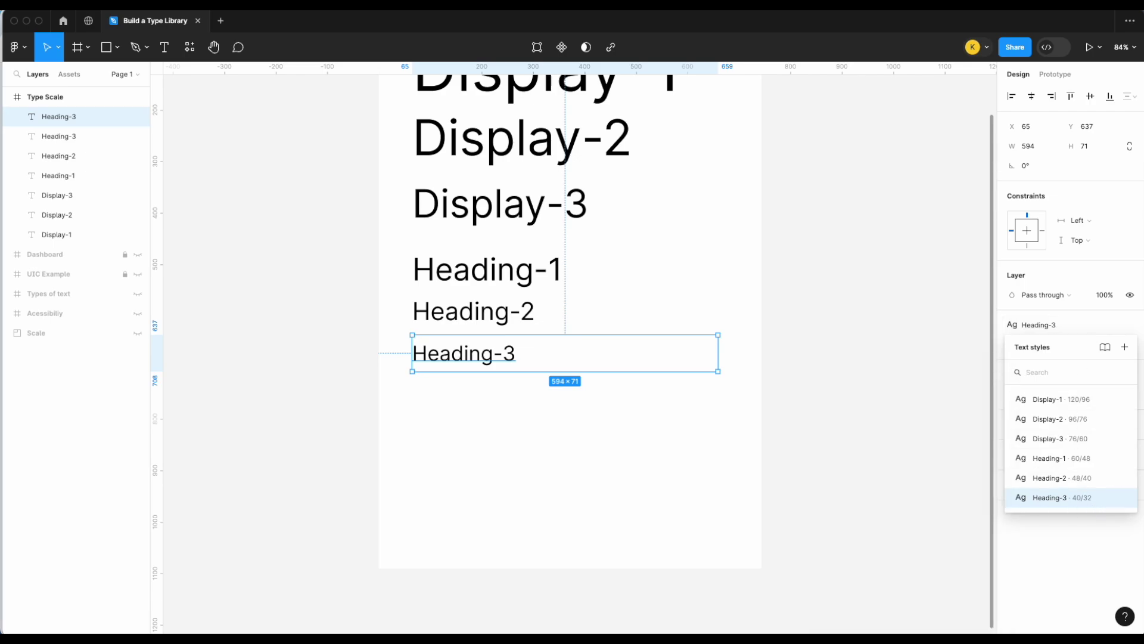
# Step: Duplicate the Heading-3 text directly below at Y 708 and detach the copy's text style
pyautogui.click(625, 401)
pyautogui.click(468, 365)
pyautogui.moveTo(494, 364); pyautogui.dragTo(493, 401)
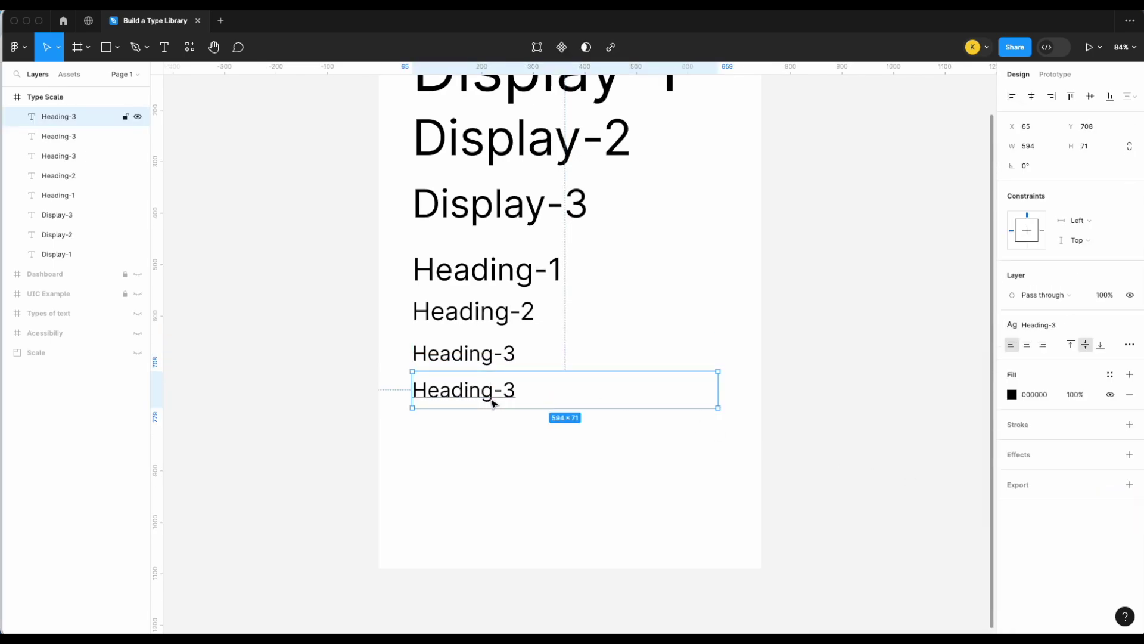
pyautogui.click(1122, 325)
pyautogui.press('Escape')
# Step: Change the lowest Heading-3 copy's text to "Heading-4"
pyautogui.doubleClick(520, 391)
pyautogui.press('BackSpace')
pyautogui.write('4')
pyautogui.press('Escape')
pyautogui.scroll(2, 494, 485)
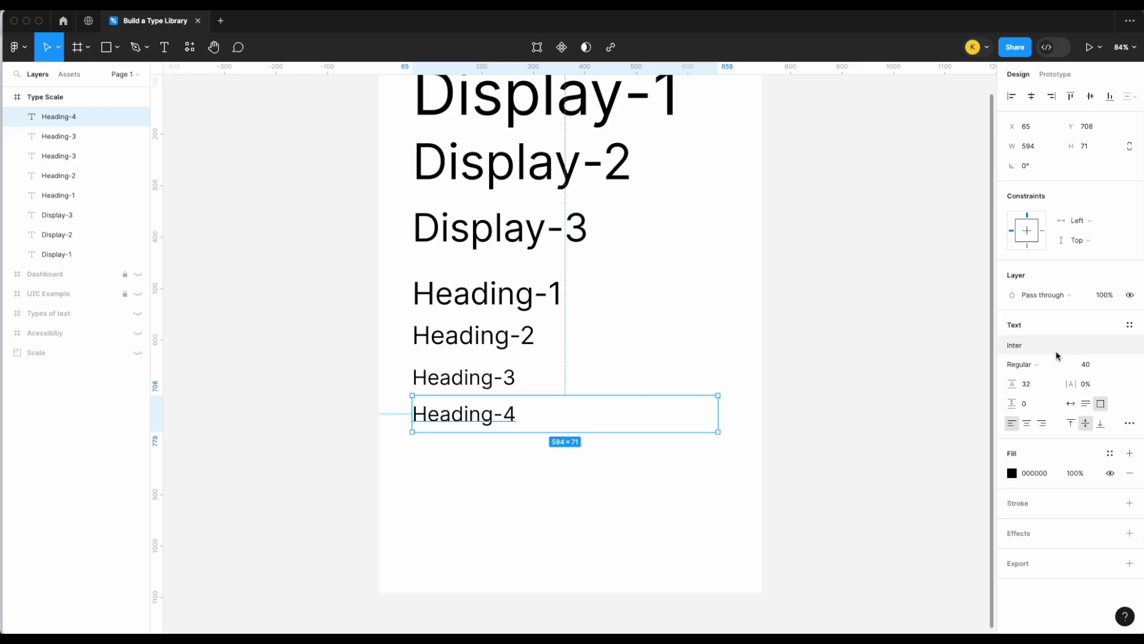
# Step: Set the Heading-4 text's font size to 32 and line height to 24
pyautogui.click(1093, 368)
pyautogui.press('Return')
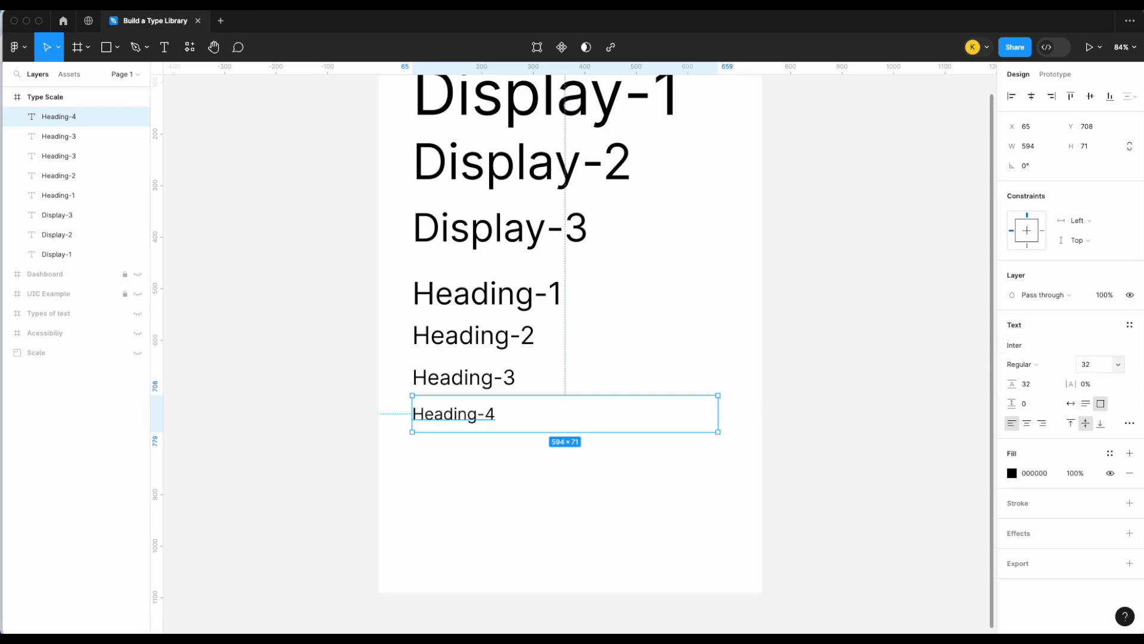
pyautogui.click(1026, 384)
pyautogui.write('24')
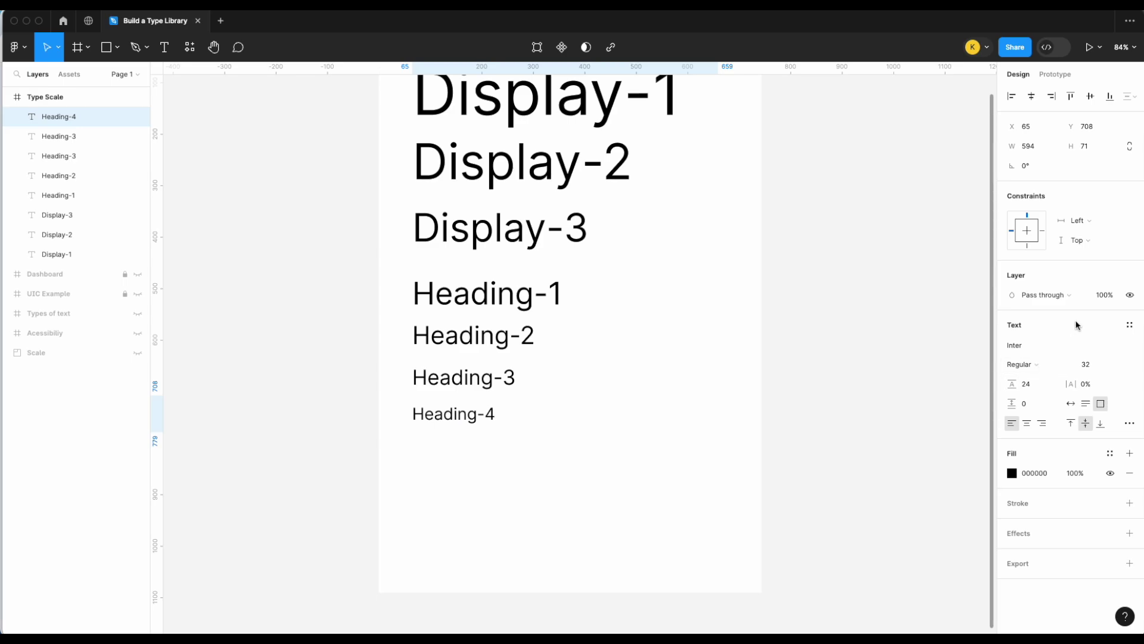
# Step: Create a new text style named "Heading-4" from the Heading-4 text
pyautogui.click(1130, 325)
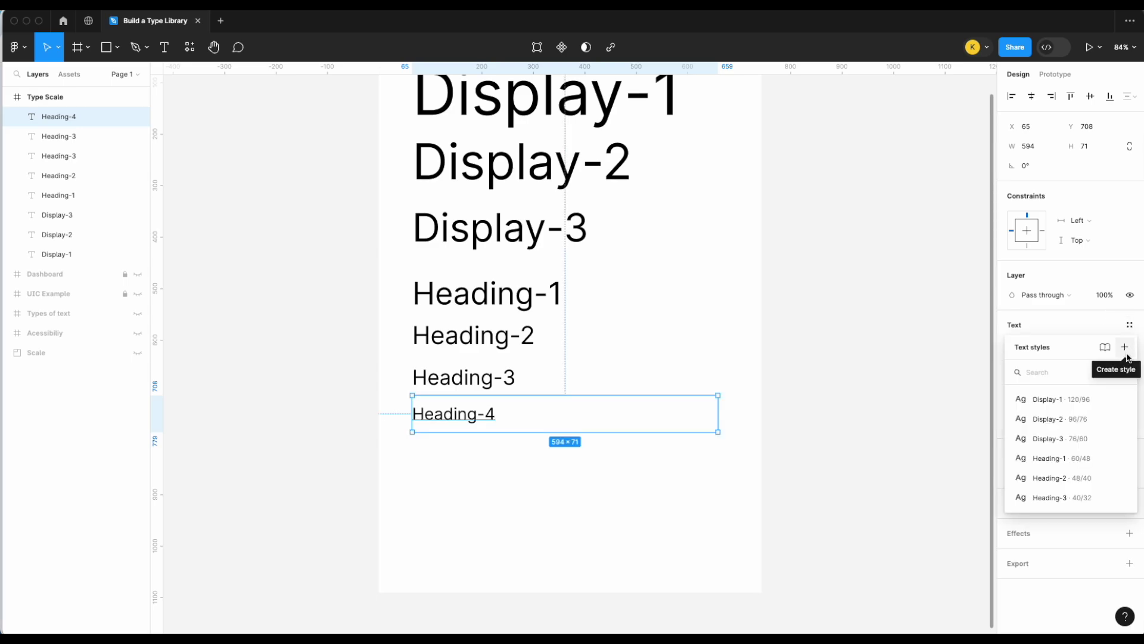
pyautogui.click(1126, 350)
pyautogui.write('Heading0')
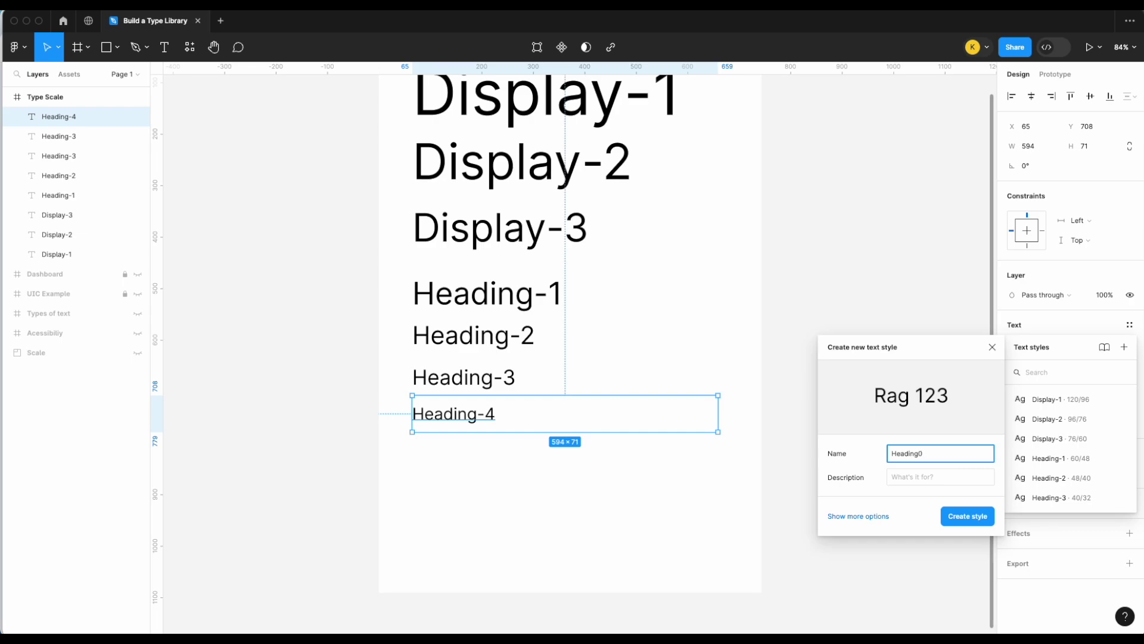
pyautogui.press('Return')
# Step: Duplicate the Heading-4 text below at Y 790 with its style detached, and set the copy's font size to 24 and line height to 20
pyautogui.moveTo(480, 413); pyautogui.dragTo(477, 460)
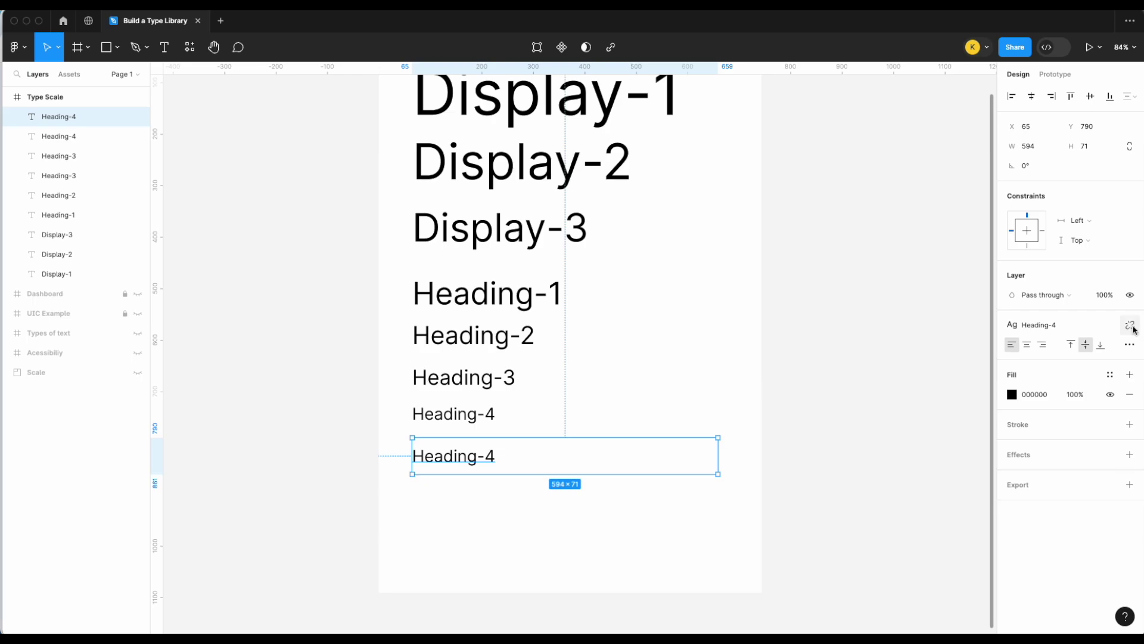
pyautogui.click(1130, 326)
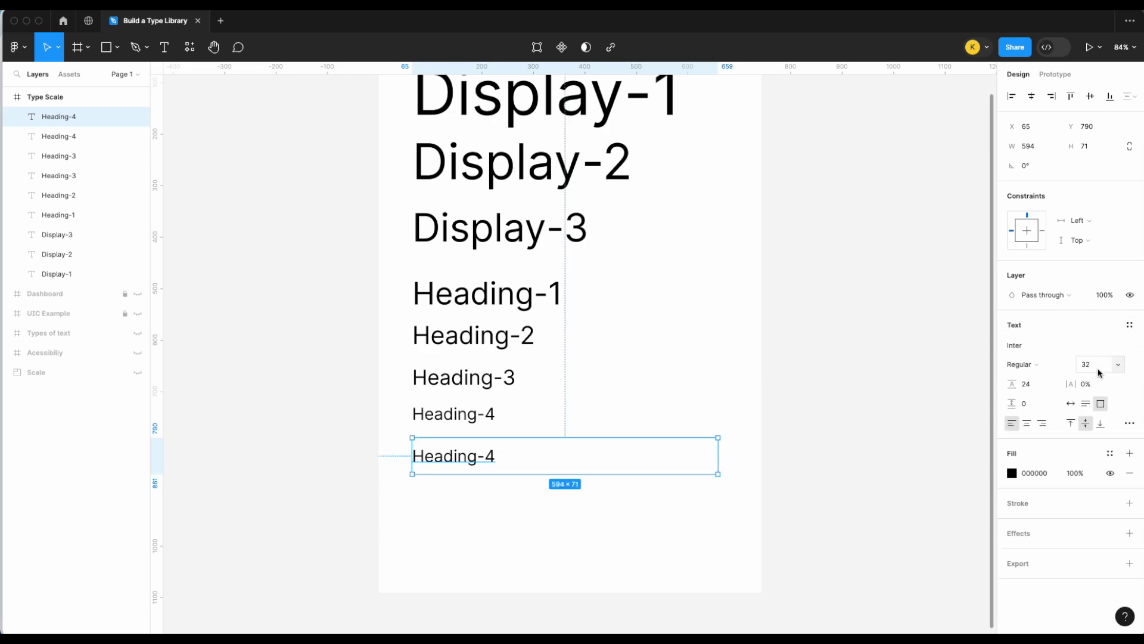
pyautogui.click(1099, 367)
pyautogui.write('24')
pyautogui.press('Return')
pyautogui.click(1035, 387)
pyautogui.write('20')
pyautogui.press('Return')
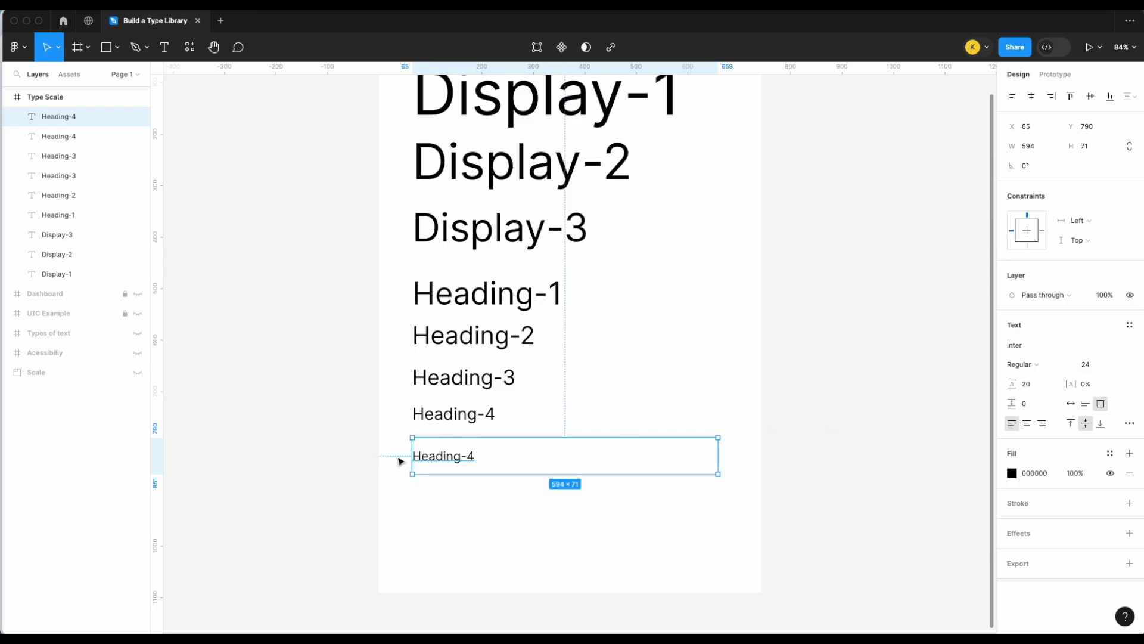
# Step: Resize the lower Heading-4 copy to a height of 47 at Y 779 and change its text to "Heading-5"
pyautogui.moveTo(435, 474); pyautogui.dragTo(459, 456)
pyautogui.doubleClick(470, 445)
pyautogui.press('BackSpace')
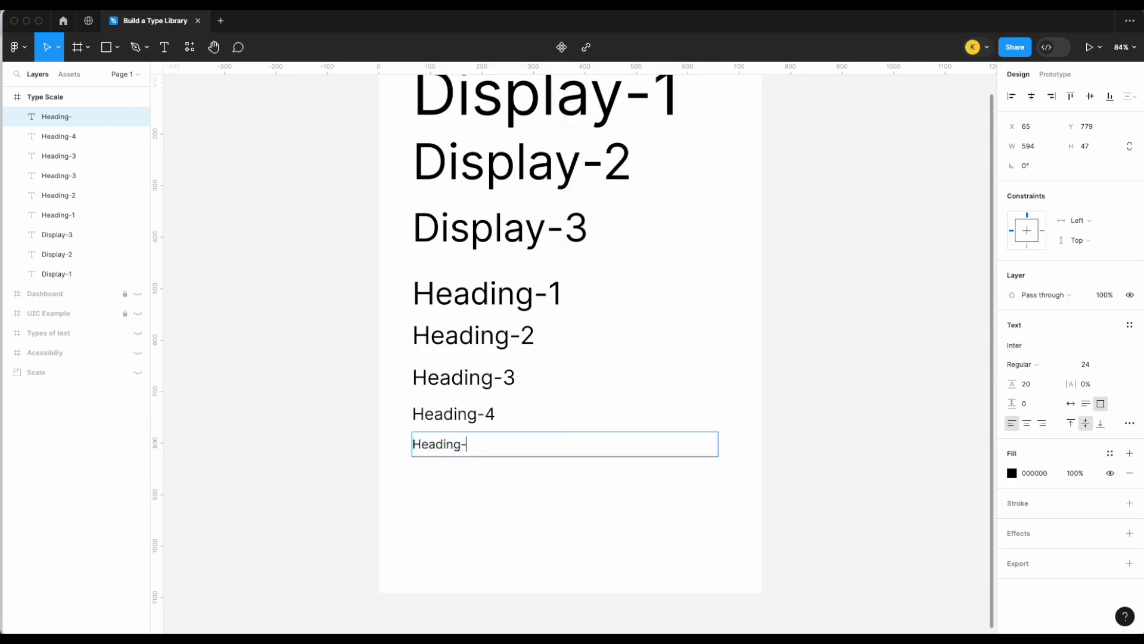
pyautogui.write('5')
pyautogui.press('Escape')
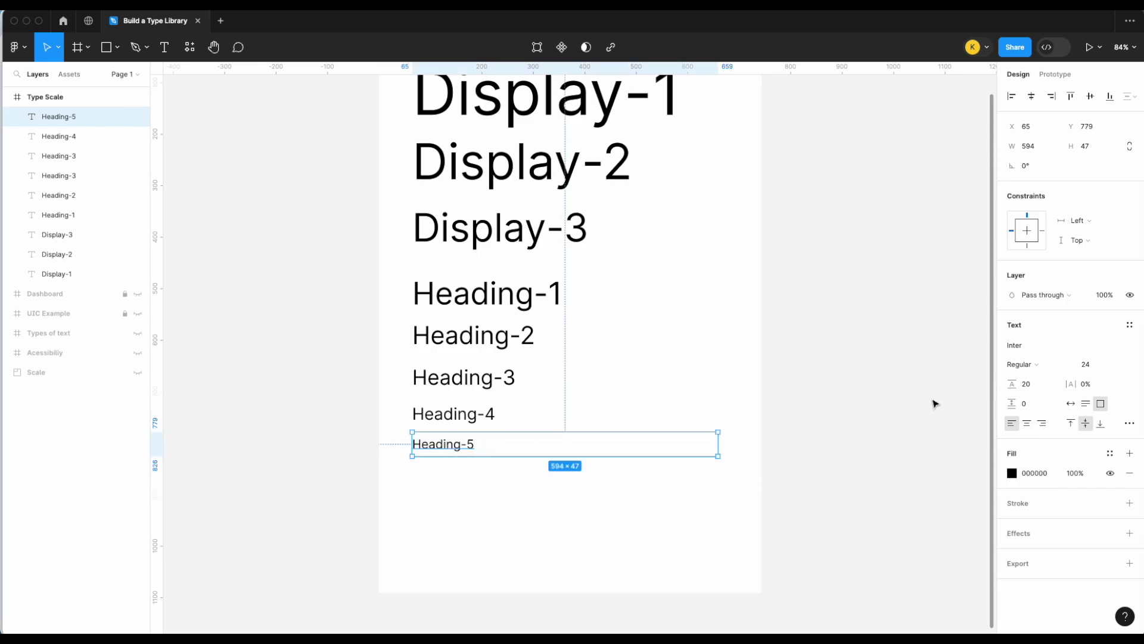
# Step: Create a new text style named "Heading-5" from the Heading-5 text
pyautogui.click(1129, 325)
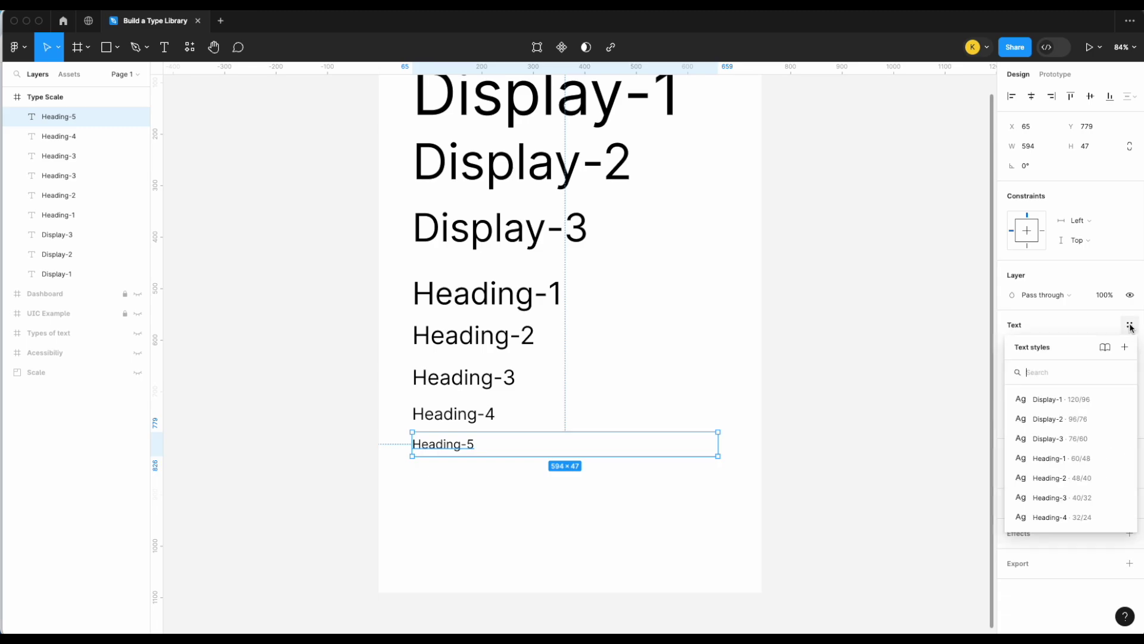
pyautogui.click(1125, 348)
pyautogui.write('Heading-5')
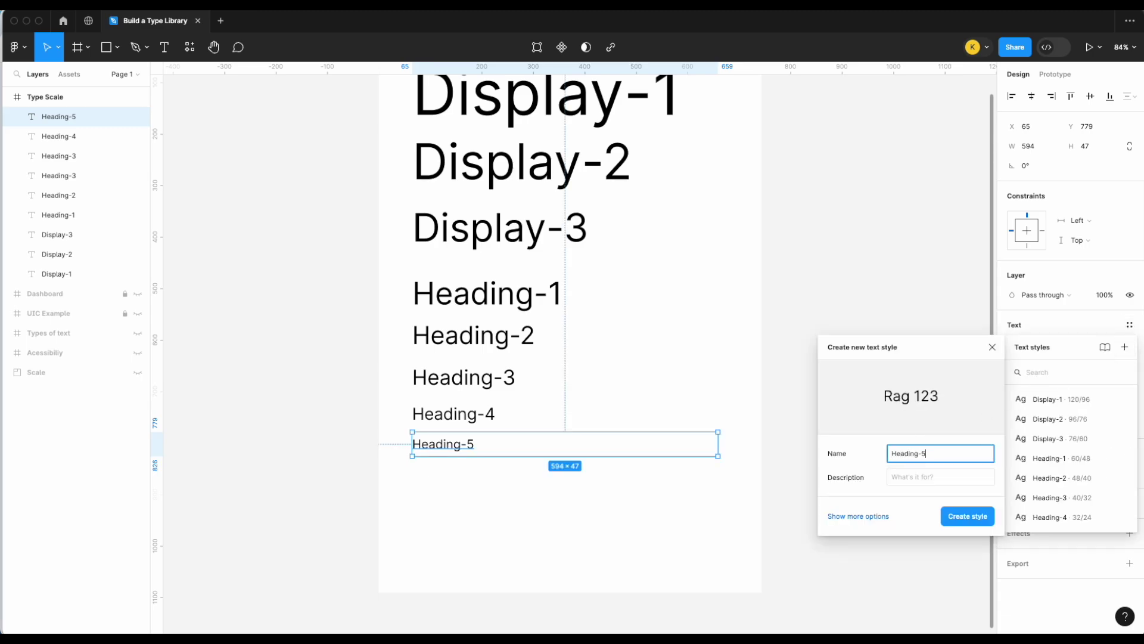
pyautogui.press('Return')
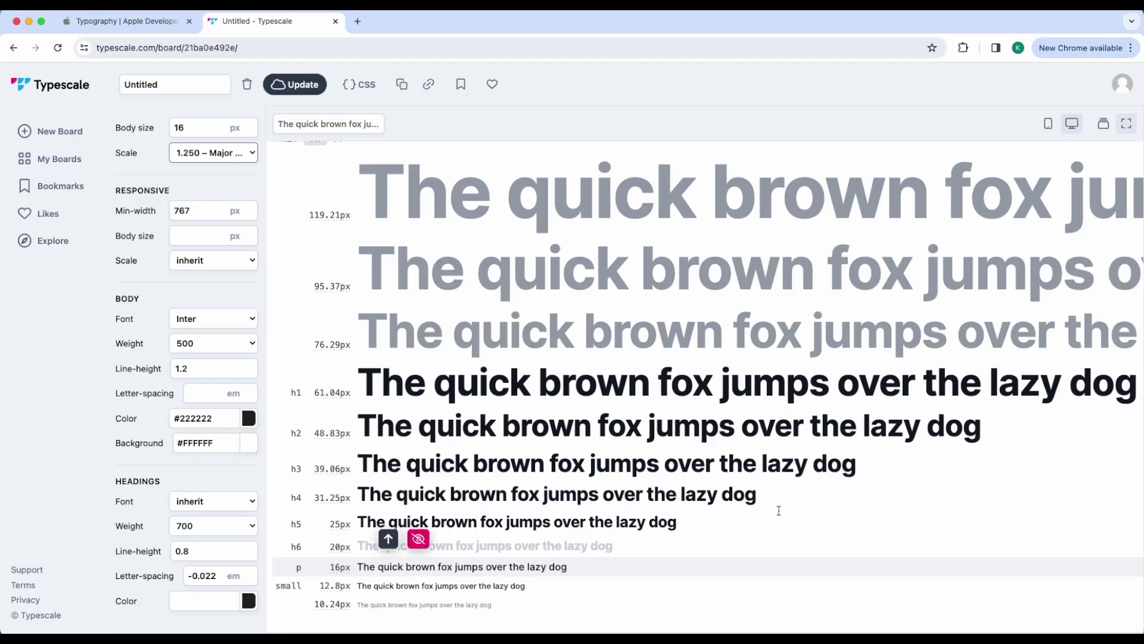
# Step: Check the h6 size in Typescale, and in Figma duplicate the Heading-5 text below at Y 837 with the text "Heading-6"
pyautogui.click(418, 539)
pyautogui.click(419, 579)
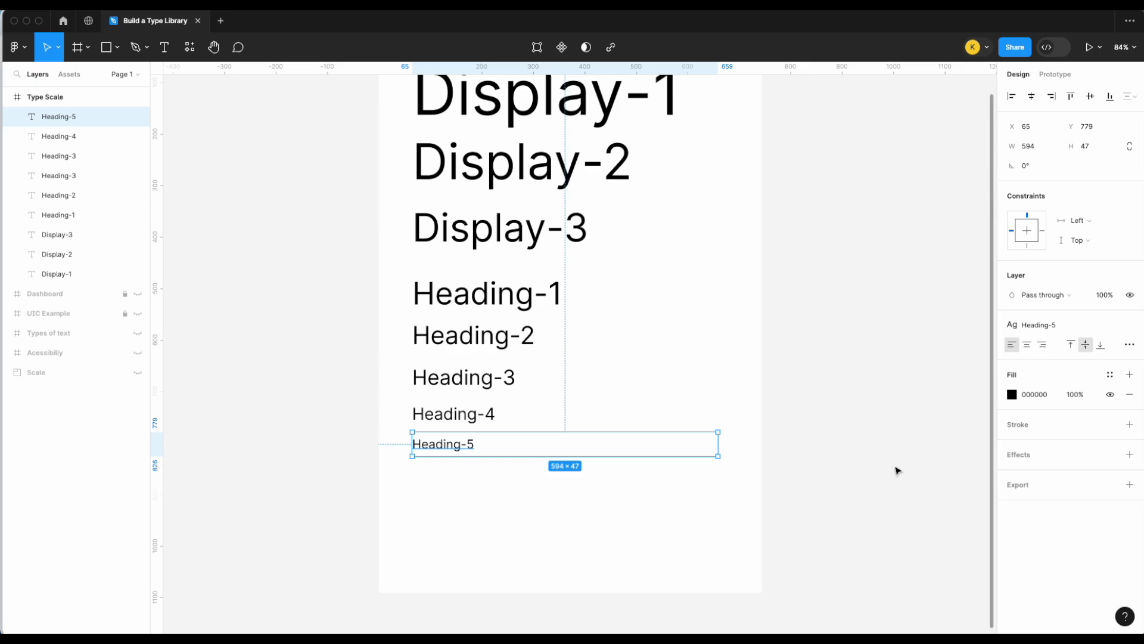
pyautogui.moveTo(468, 451); pyautogui.dragTo(468, 486)
pyautogui.doubleClick(475, 475)
pyautogui.press('BackSpace')
pyautogui.write('6')
pyautogui.press('Escape')
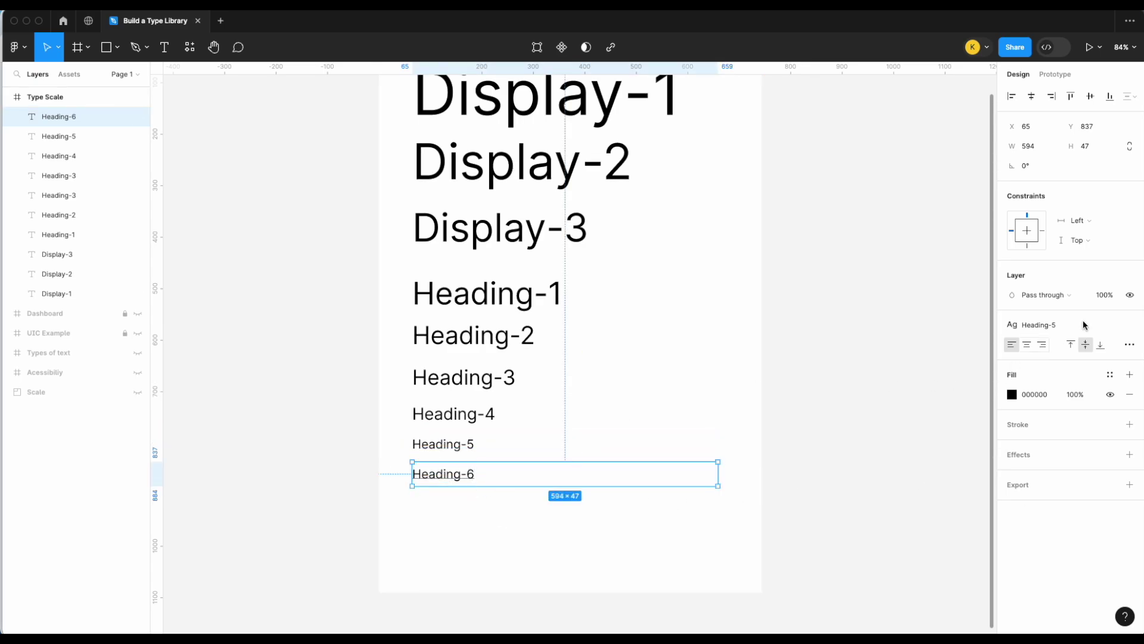
# Step: Detach the Heading-6 text's style and try to set its font size to 20 and line height to 16
pyautogui.click(1127, 325)
pyautogui.doubleClick(471, 478)
pyautogui.click(486, 474)
pyautogui.click(1094, 369)
pyautogui.write('20')
pyautogui.press('Return')
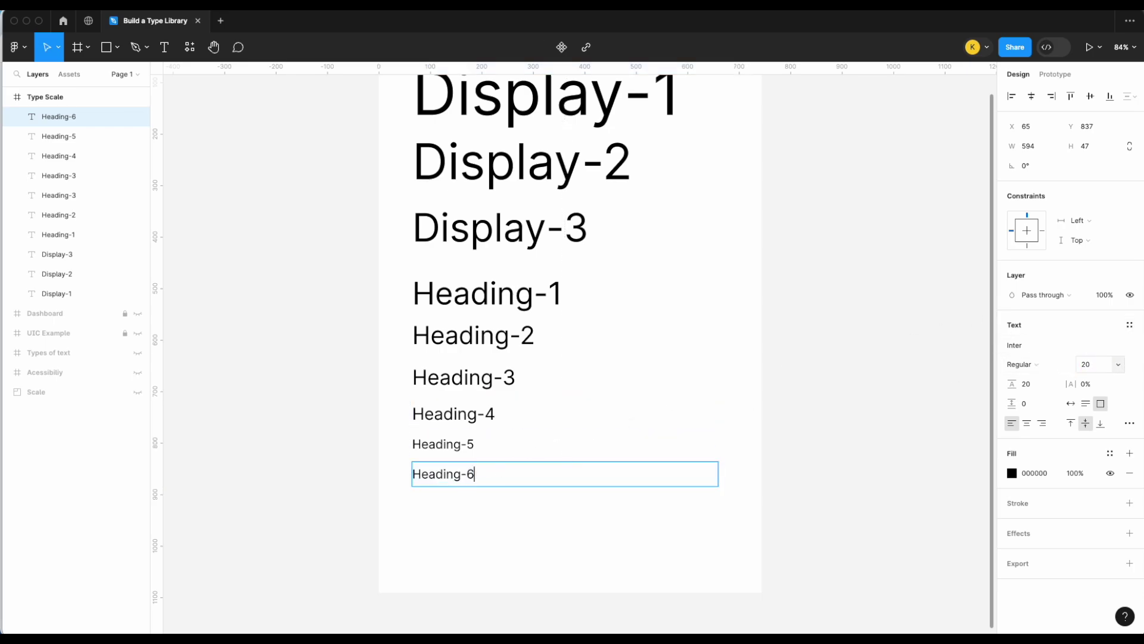
pyautogui.click(1033, 389)
pyautogui.write('16')
pyautogui.press('Return')
# Step: Select the whole Heading-6 text and set its font size to 20 and line height to 16
pyautogui.click(470, 444)
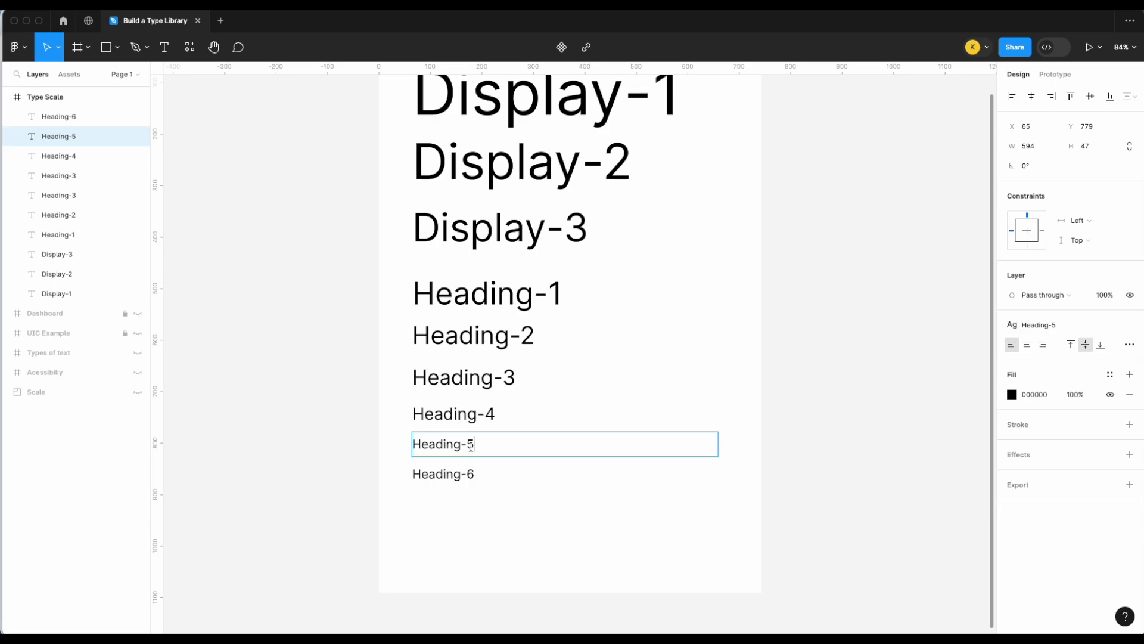
pyautogui.click(1128, 320)
pyautogui.click(481, 474)
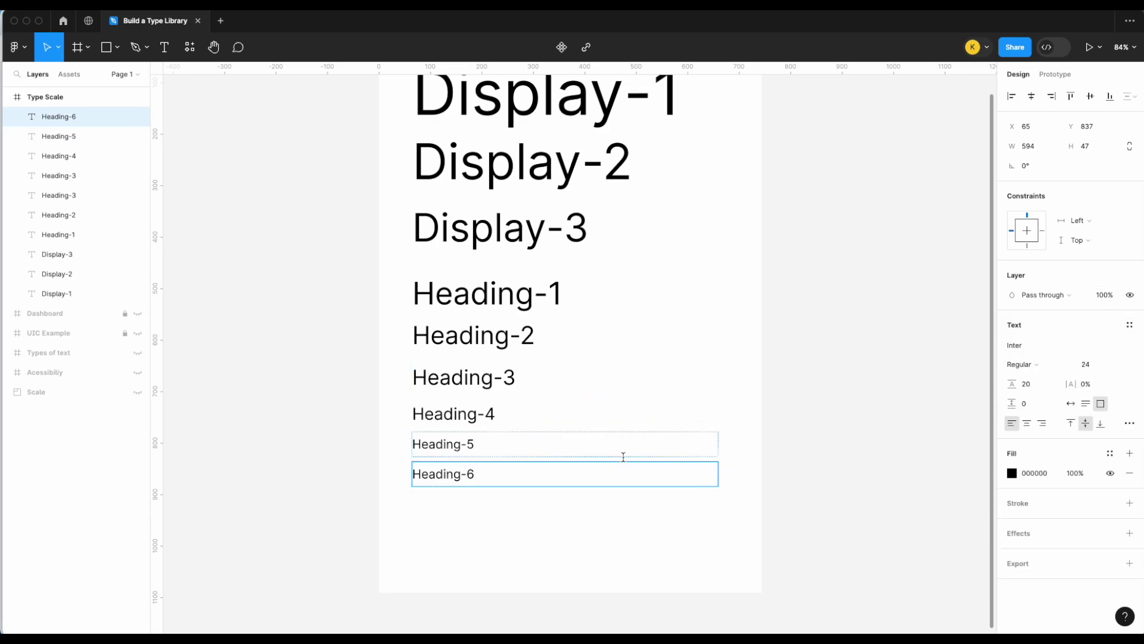
pyautogui.doubleClick(539, 475)
pyautogui.click(1089, 364)
pyautogui.write('20')
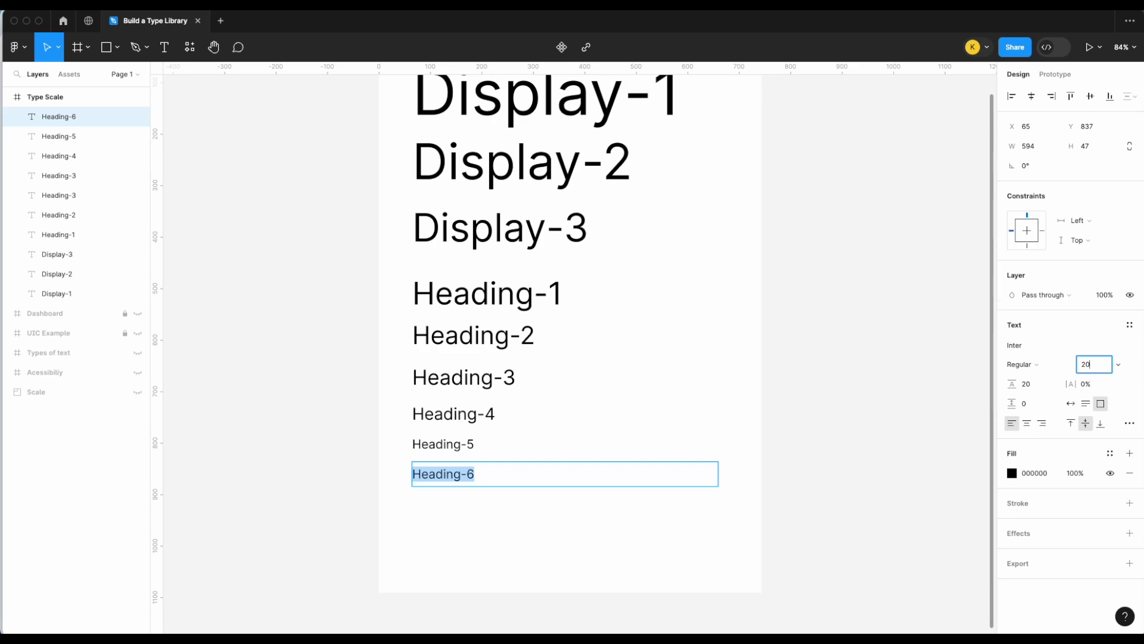
pyautogui.press('Return')
pyautogui.click(1030, 384)
pyautogui.write('16')
pyautogui.press('Return')
pyautogui.press('Escape')
# Step: Create a new text style named "Heading-6" from the Heading-6 text
pyautogui.click(461, 450)
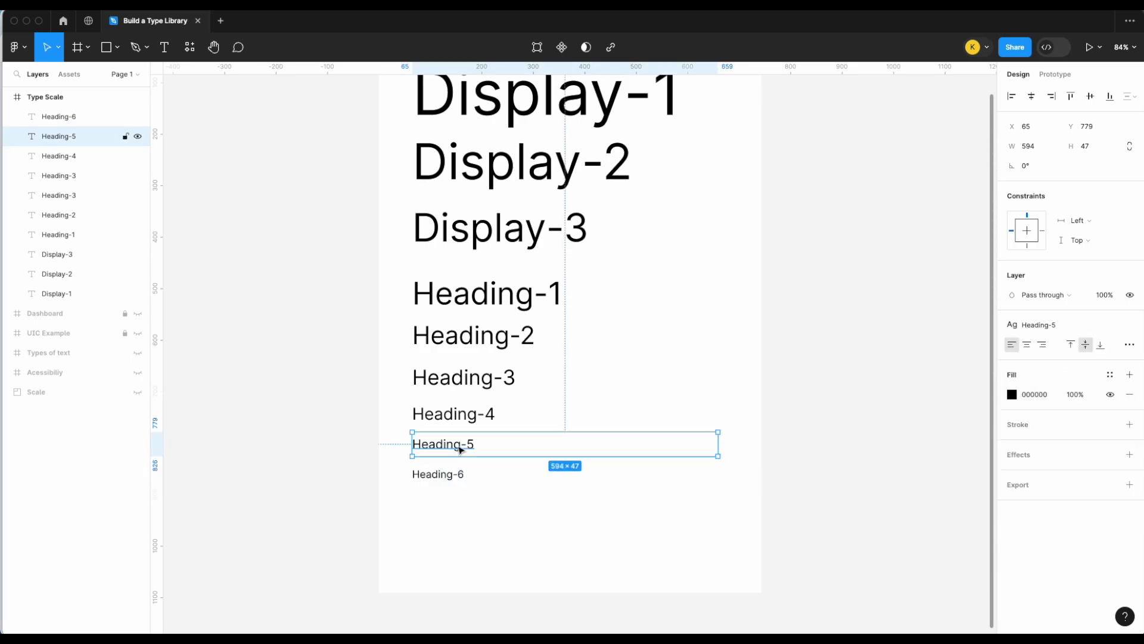
pyautogui.click(414, 493)
pyautogui.click(447, 475)
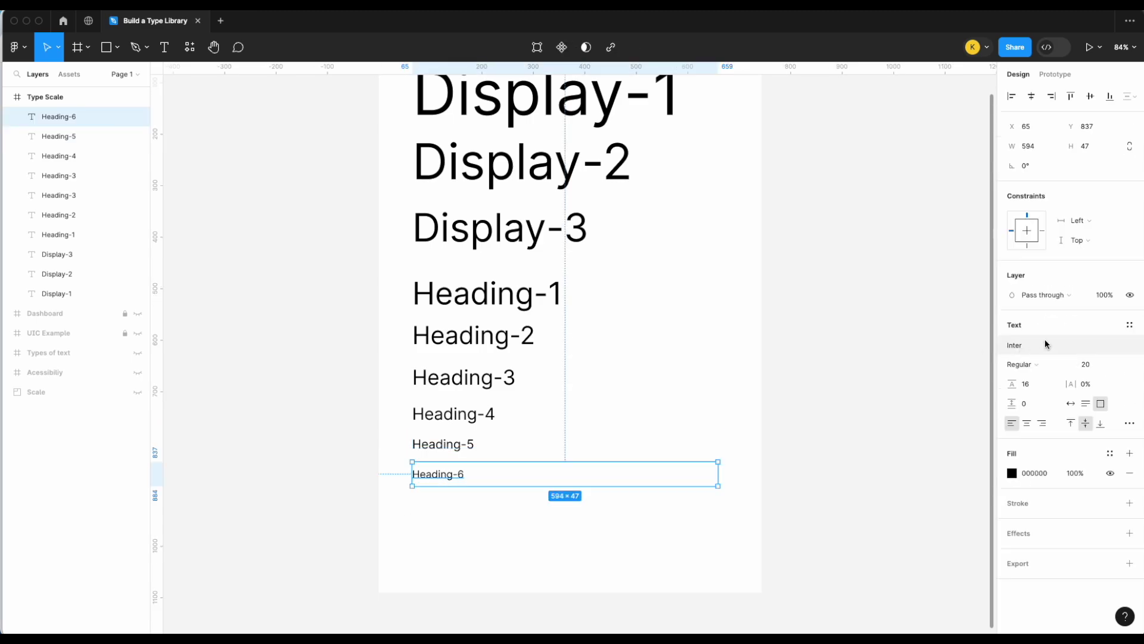
pyautogui.click(1130, 324)
pyautogui.click(1124, 346)
pyautogui.write('HEadi')
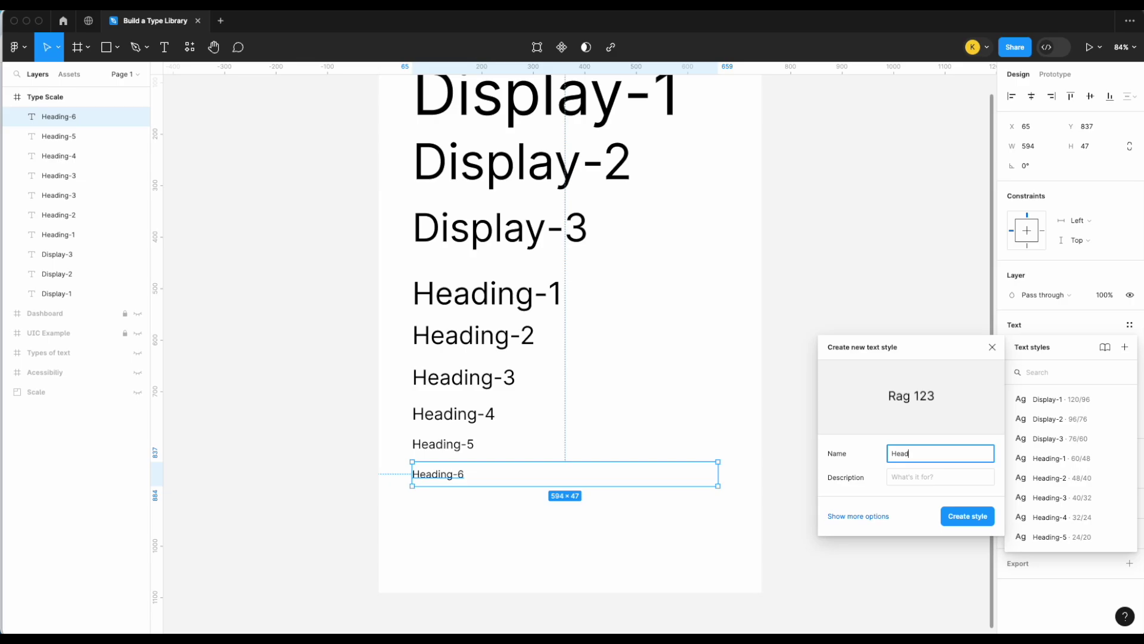
pyautogui.write('ng-6')
pyautogui.press('Return')
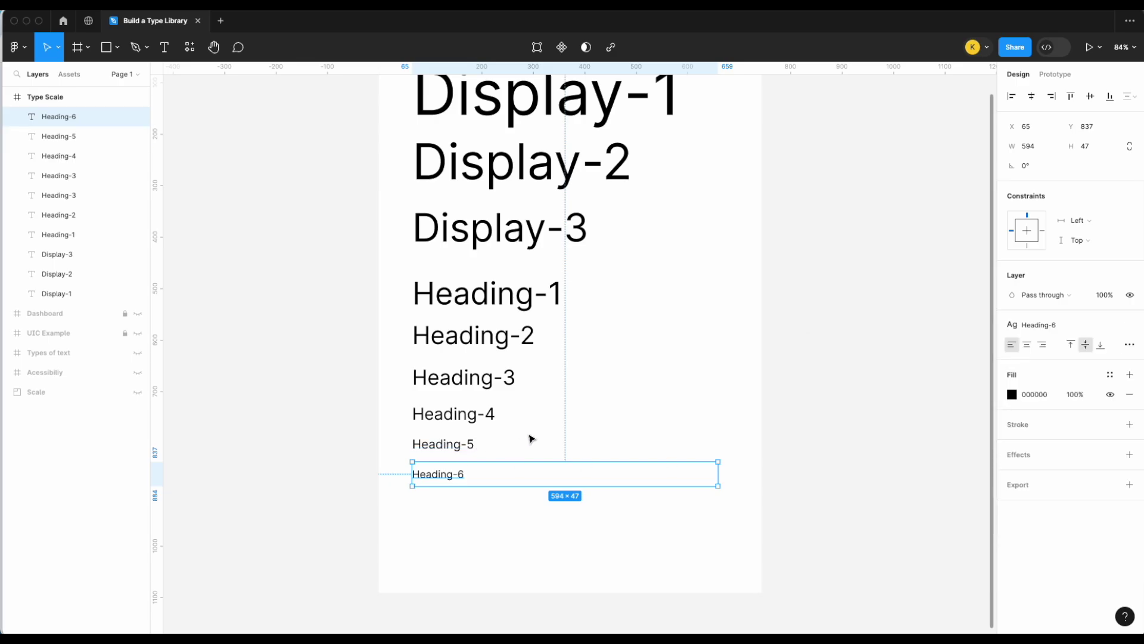
# Step: Review the whole Type Scale frame together with the list of local text styles
pyautogui.scroll(-3, 533, 440)
pyautogui.click(535, 503)
pyautogui.moveTo(566, 498); pyautogui.dragTo(452, 342)
pyautogui.click(513, 545)
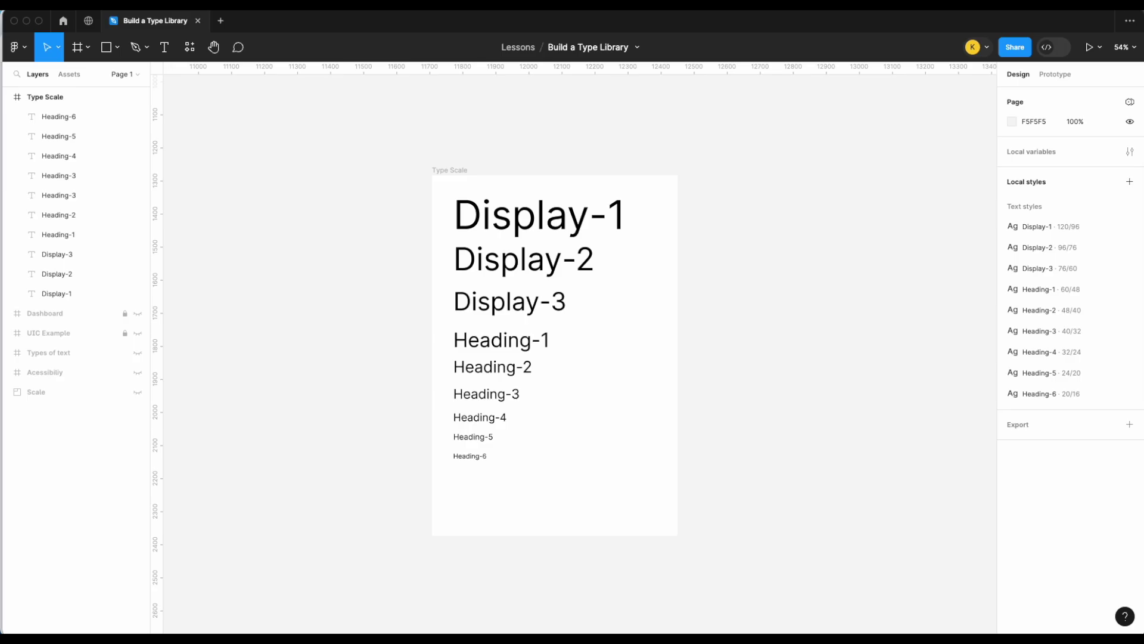
pyautogui.press('super+Tab')
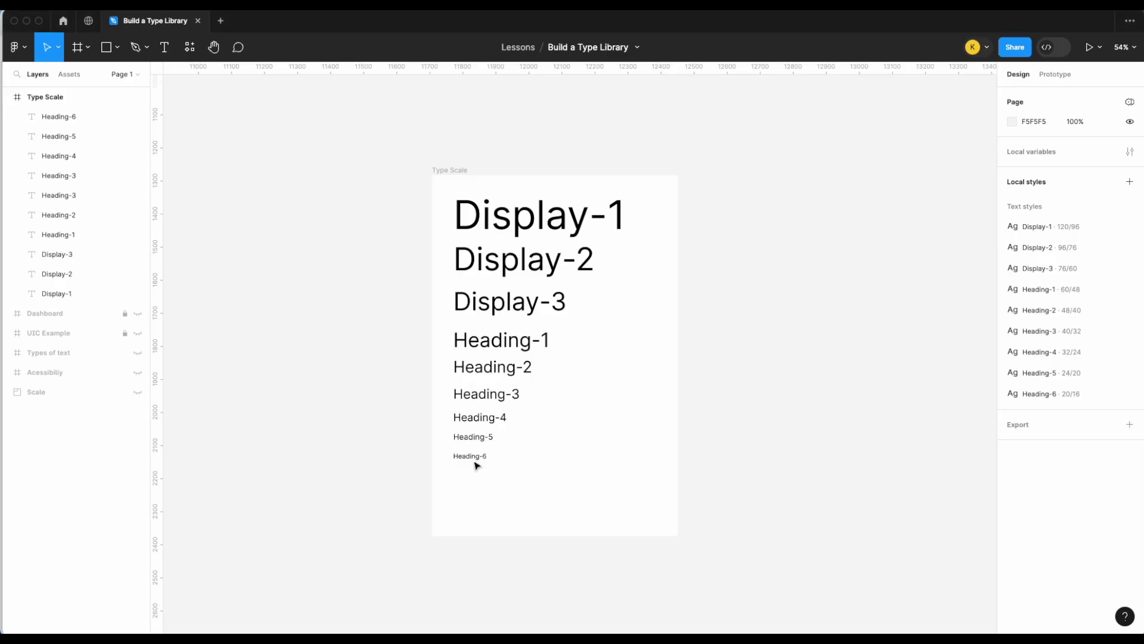
# Step: Duplicate the Heading-6 text below itself and change the copy's wording to "Paragraph-1"
pyautogui.click(475, 461)
pyautogui.scroll(3, 477, 459)
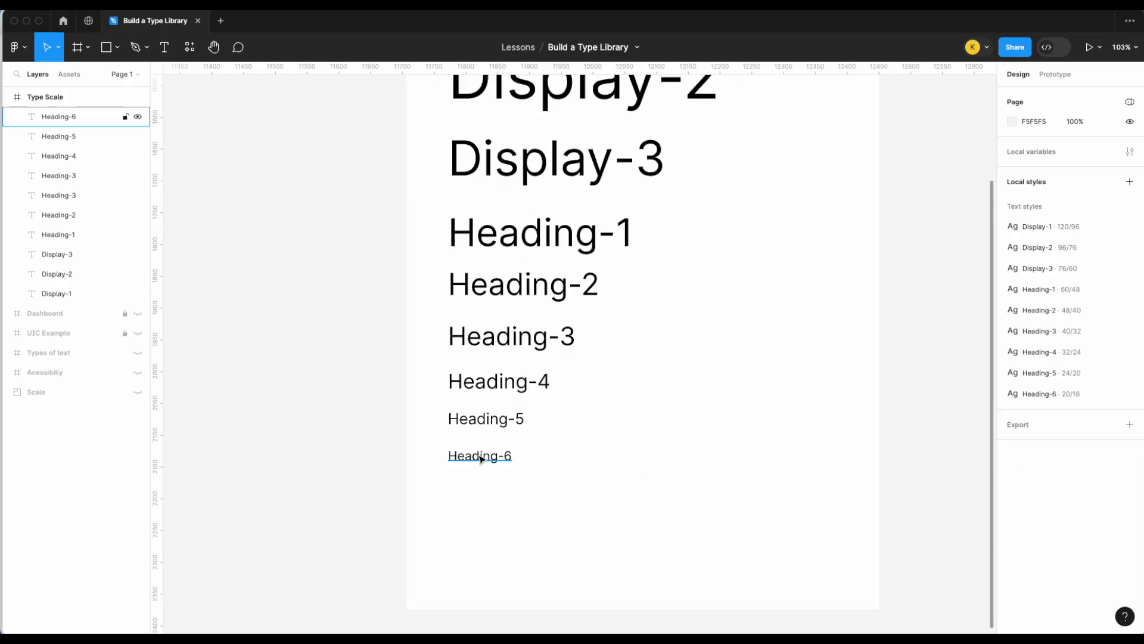
pyautogui.moveTo(505, 469); pyautogui.dragTo(507, 512)
pyautogui.press('Return')
pyautogui.write('P')
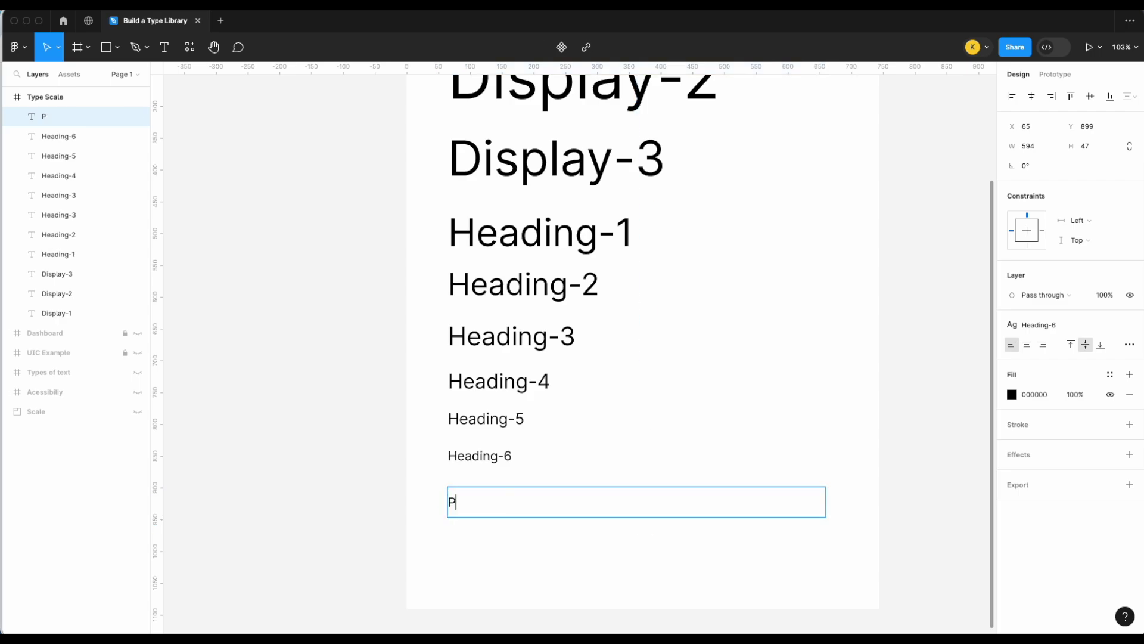
pyautogui.write('aragraph-1')
# Step: Detach the Heading-6 style from the Paragraph-1 text and set its font size to 16 and line height to 20
pyautogui.press('super+a')
pyautogui.click(1130, 326)
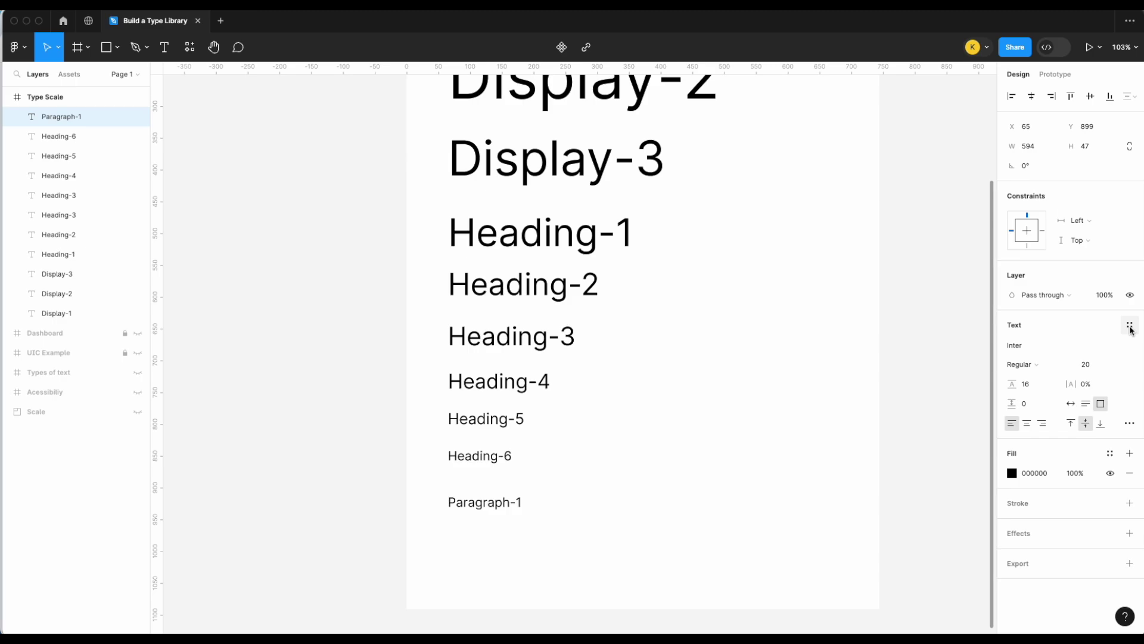
pyautogui.click(1087, 364)
pyautogui.write('1')
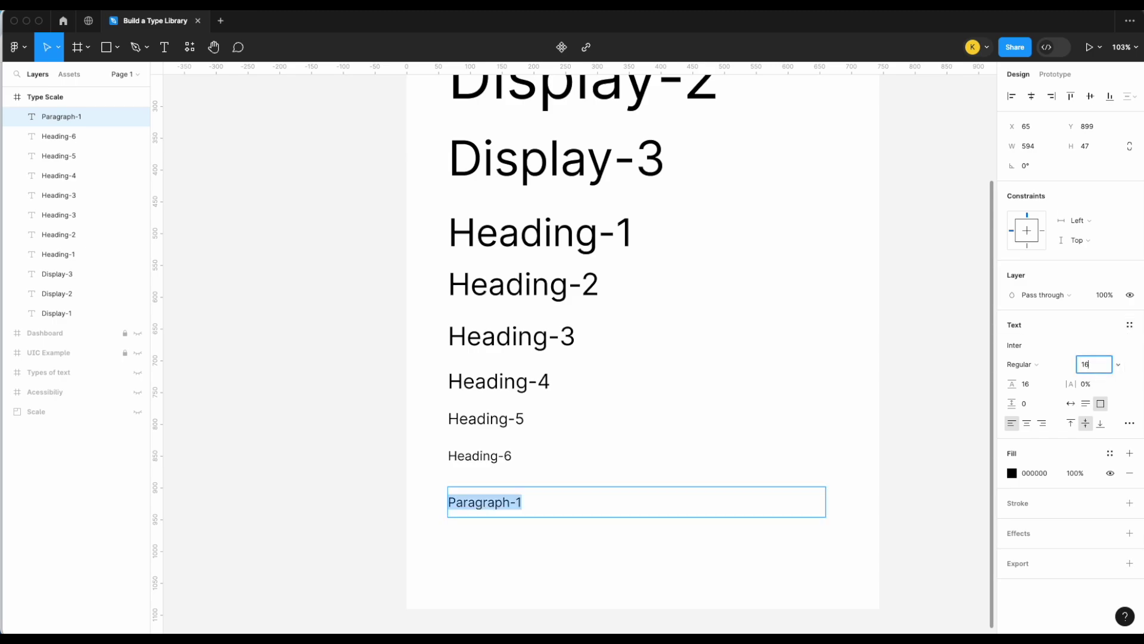
pyautogui.write('6')
pyautogui.press('Return')
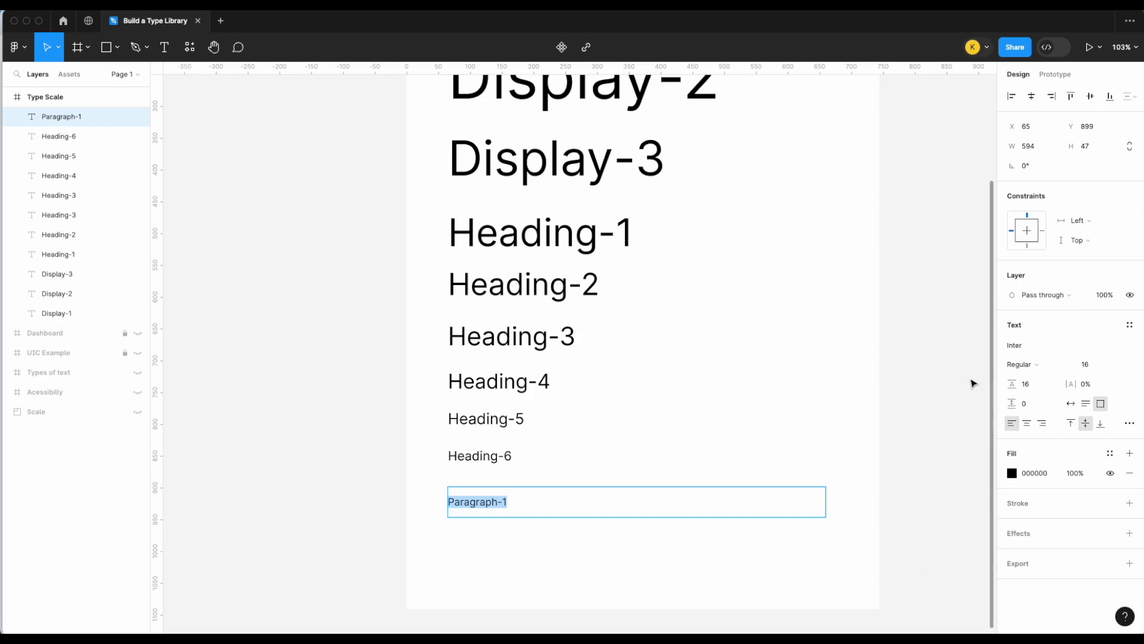
pyautogui.click(1026, 384)
pyautogui.write('20')
pyautogui.press('Return')
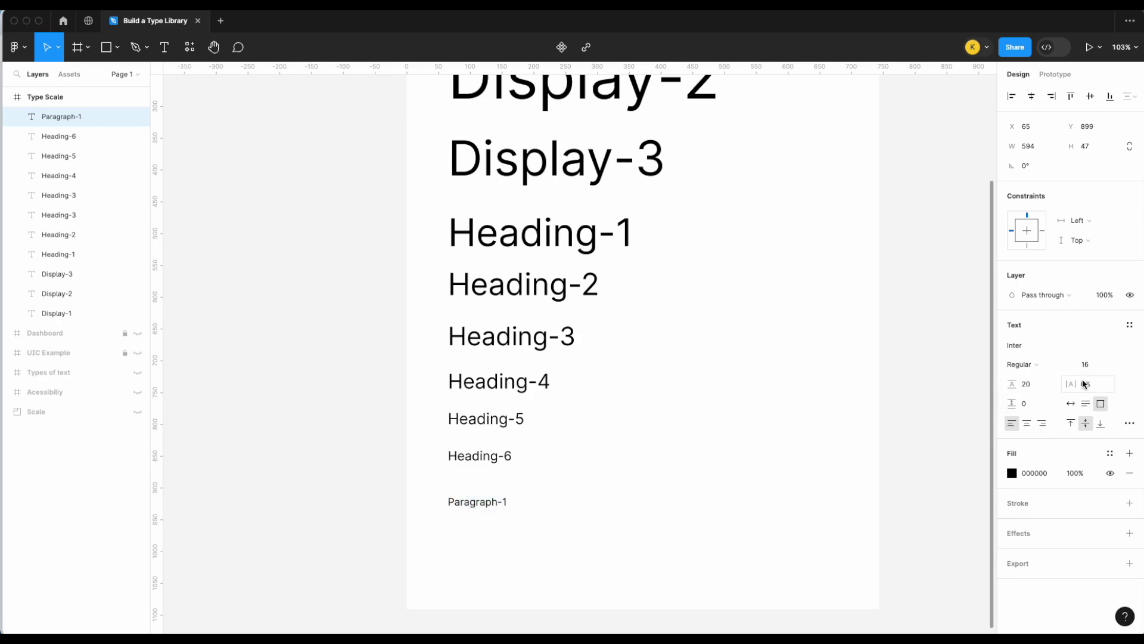
# Step: Create a new text style named "Paragraph-1" from the Paragraph-1 text
pyautogui.click(1129, 324)
pyautogui.click(1124, 347)
pyautogui.write('Para')
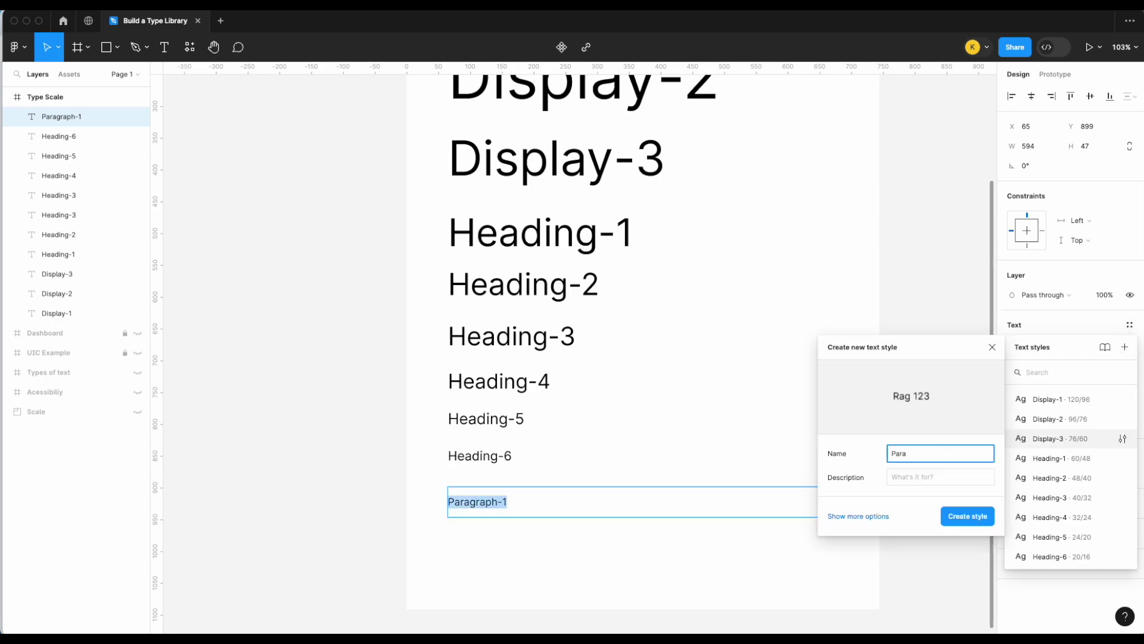
pyautogui.write('graph-1')
pyautogui.press('Return')
pyautogui.press('Escape')
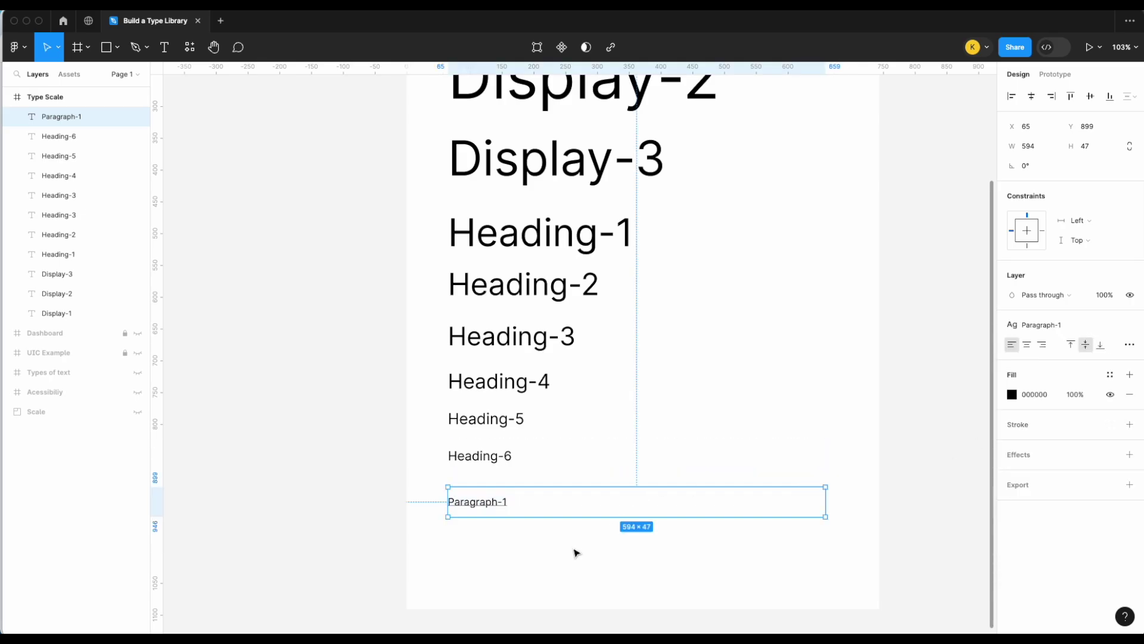
# Step: Duplicate the Paragraph-1 text below itself and change the copy's wording to "Paragraph-Small"
pyautogui.scroll(-1, 575, 549)
pyautogui.click(575, 550)
pyautogui.scroll(3, 475, 480)
pyautogui.click(476, 474)
pyautogui.moveTo(495, 474); pyautogui.dragTo(495, 511)
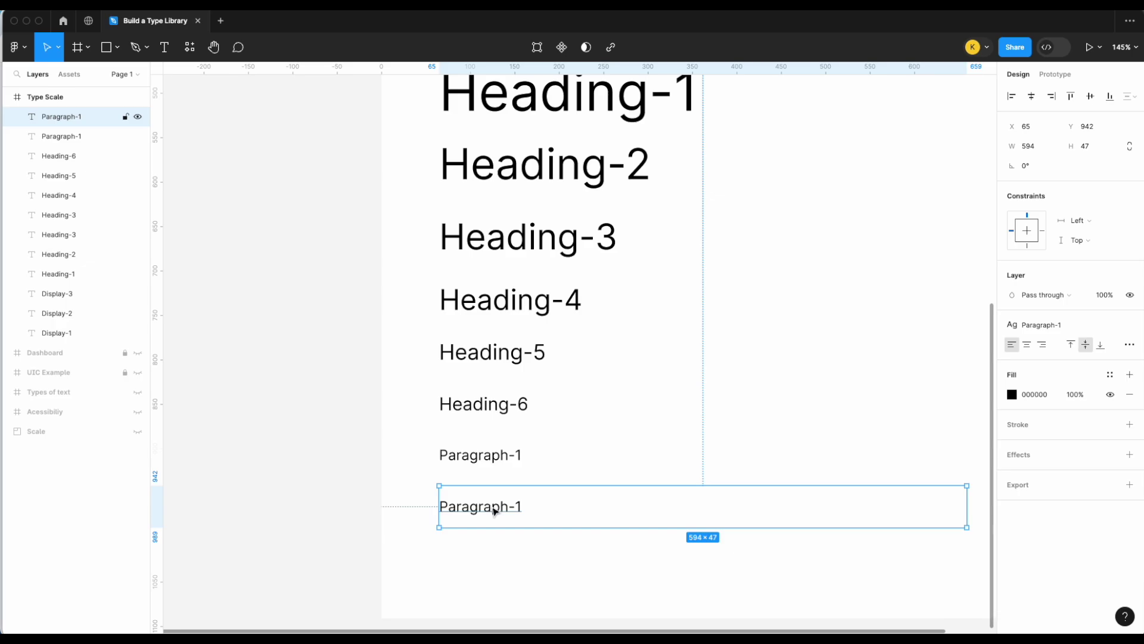
pyautogui.doubleClick(512, 506)
pyautogui.click(541, 509)
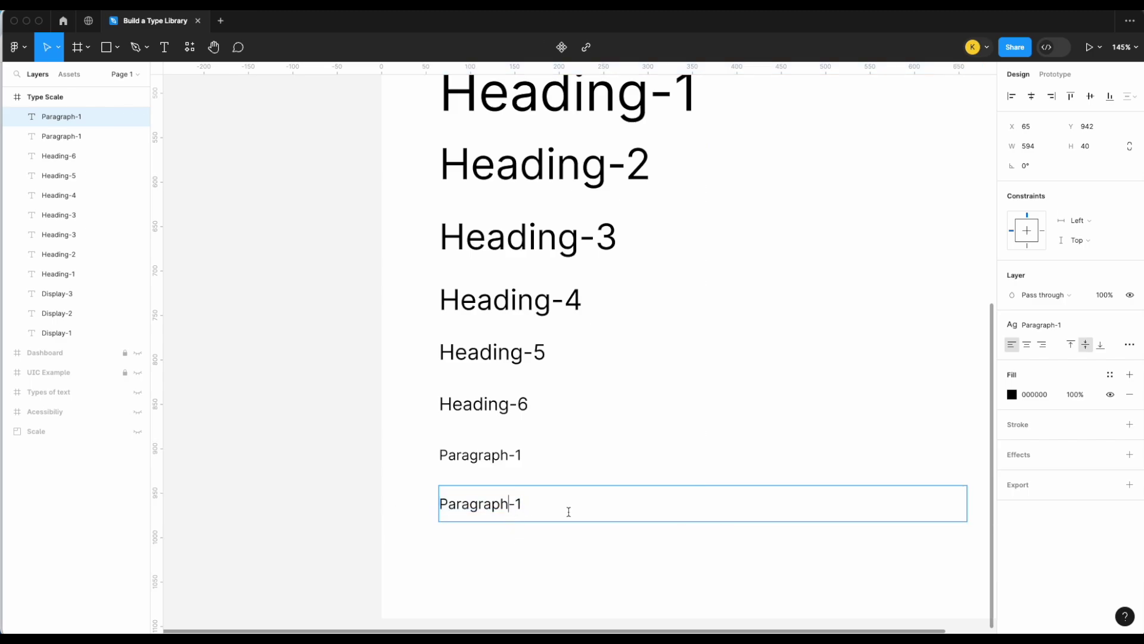
pyautogui.press('BackSpace')
pyautogui.write('Small')
pyautogui.press('Escape')
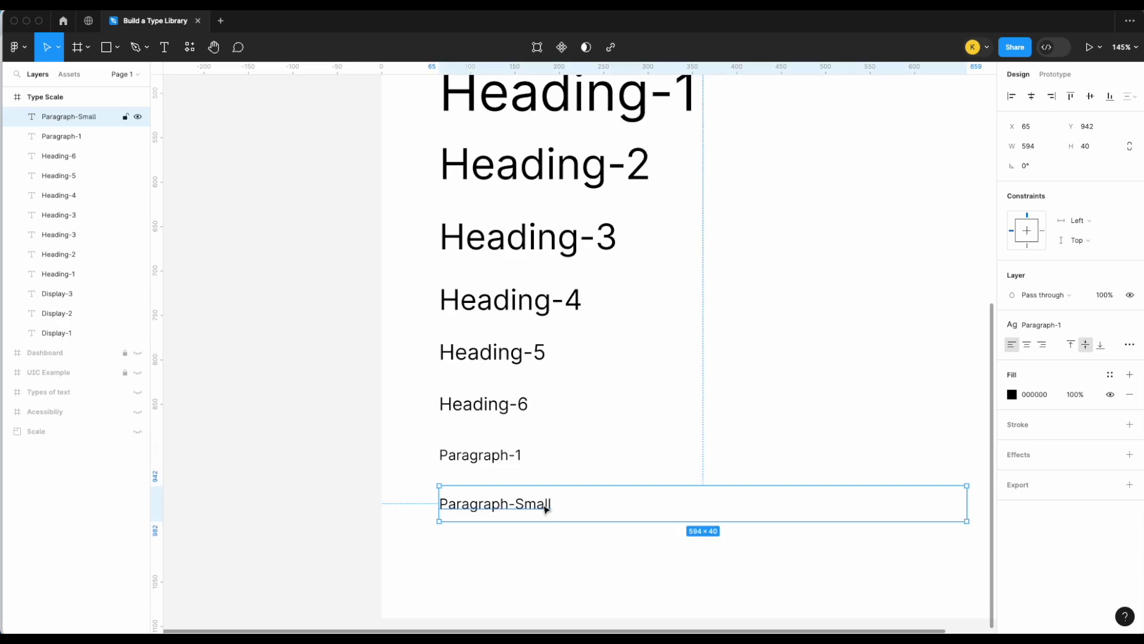
# Step: Tighten the spacing of the two paragraph lines, shortening their text boxes and moving Paragraph-Small up to Y 932
pyautogui.click(519, 458)
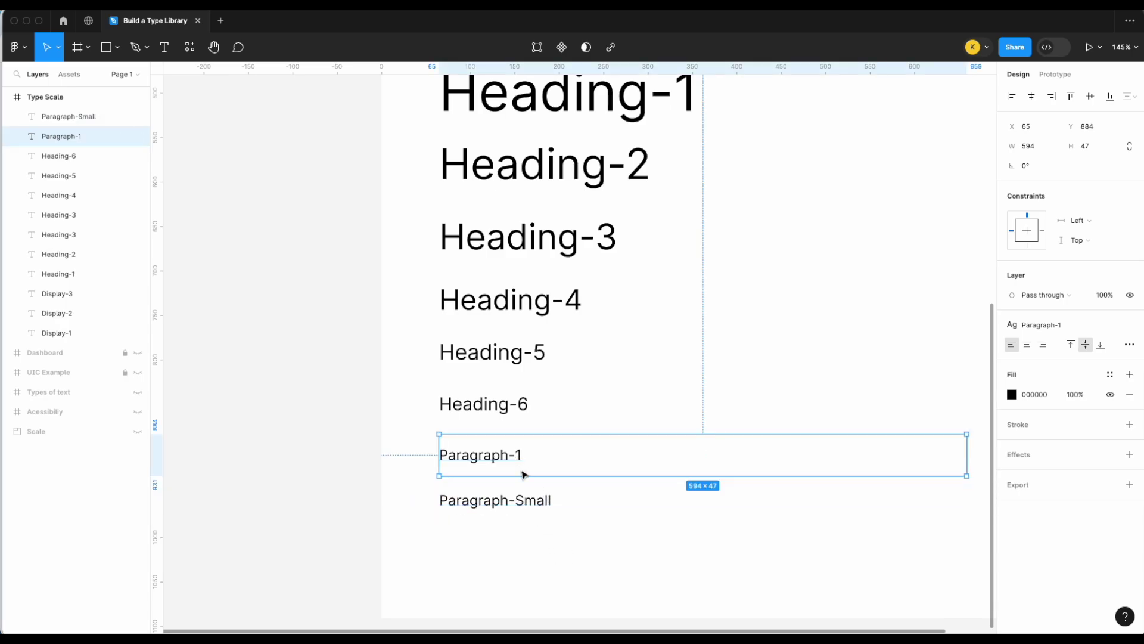
pyautogui.doubleClick(519, 458)
pyautogui.press('Escape')
pyautogui.click(519, 506)
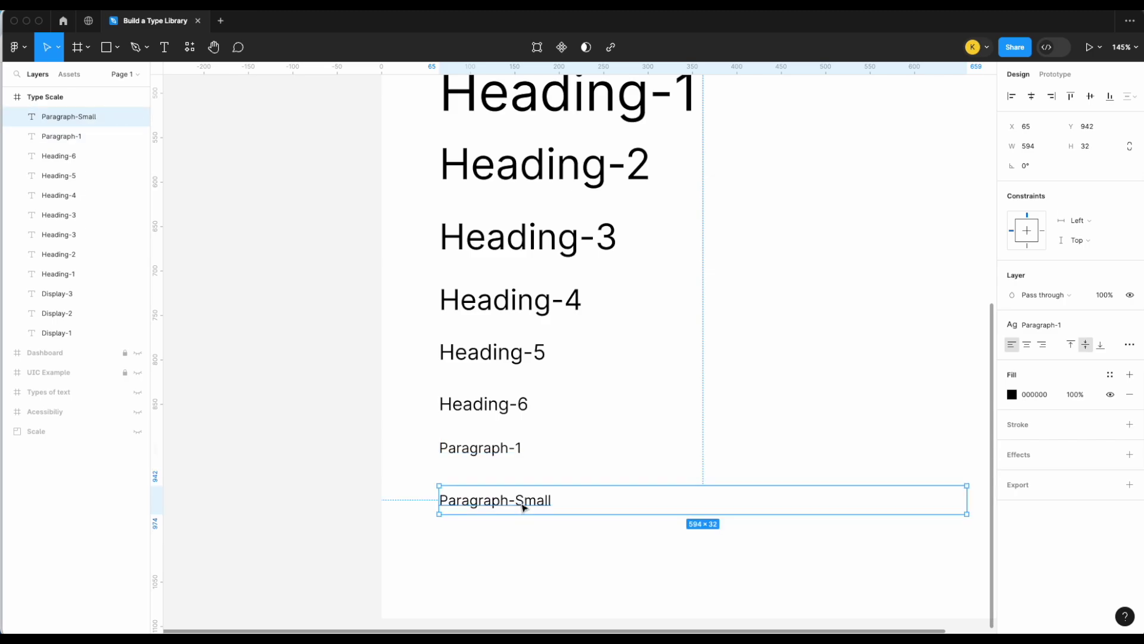
pyautogui.moveTo(522, 503); pyautogui.dragTo(523, 495)
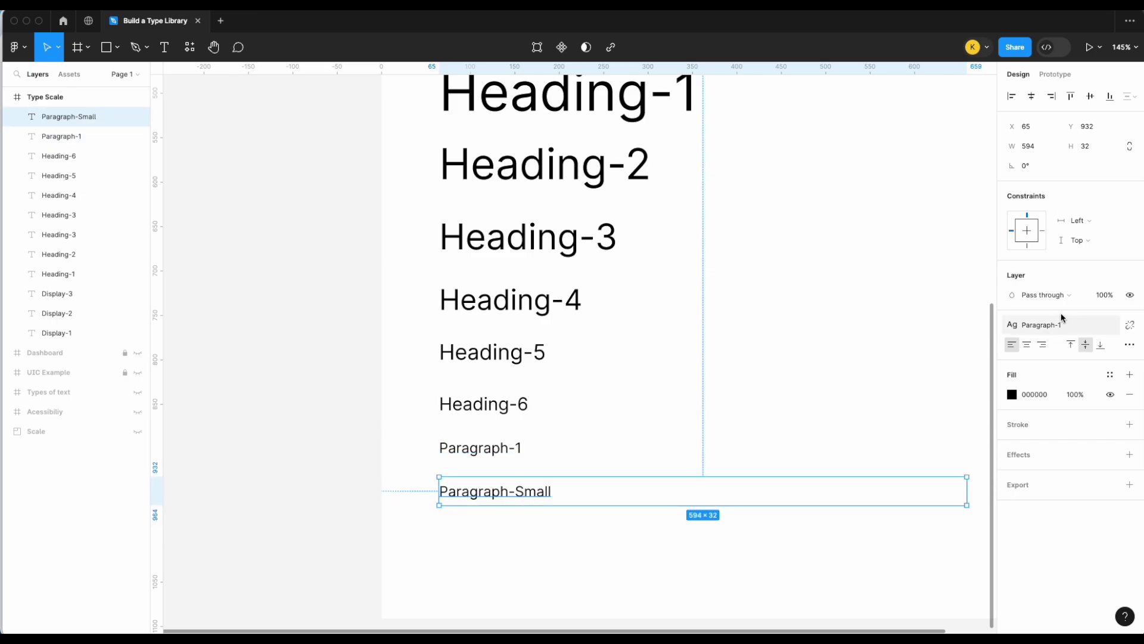
# Step: Detach the Paragraph-1 style from the Paragraph-Small text and set its font size to 12 and line height to 16
pyautogui.click(1128, 325)
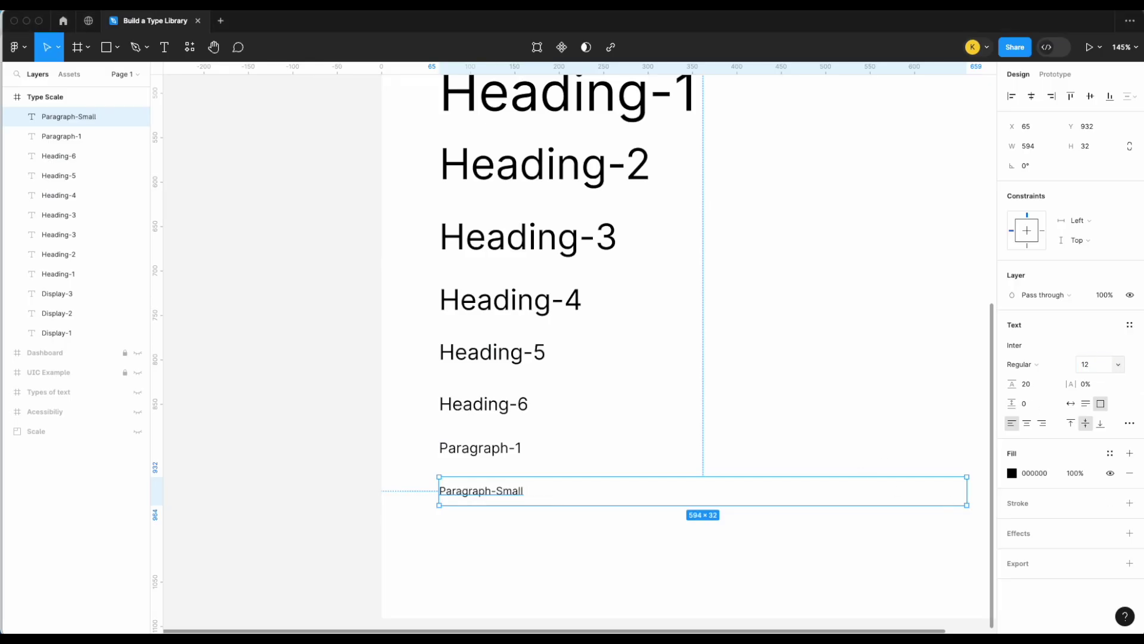
pyautogui.click(1026, 384)
pyautogui.write('16')
pyautogui.press('Return')
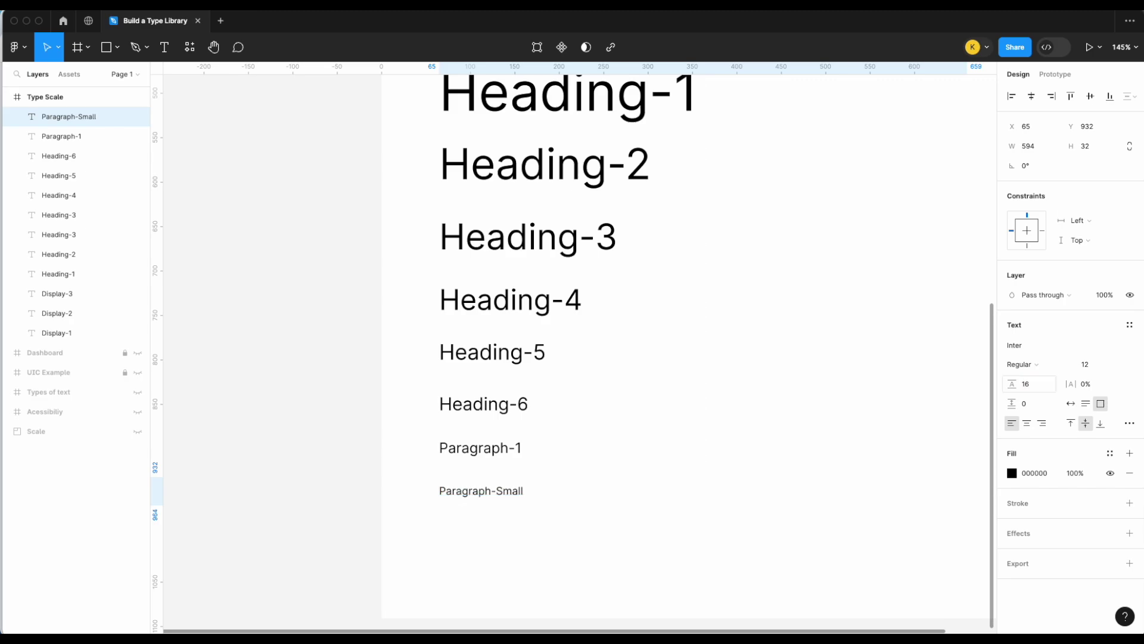
# Step: Create a new Paragraph text style from the 12 px Paragraph-Small text
pyautogui.click(1128, 326)
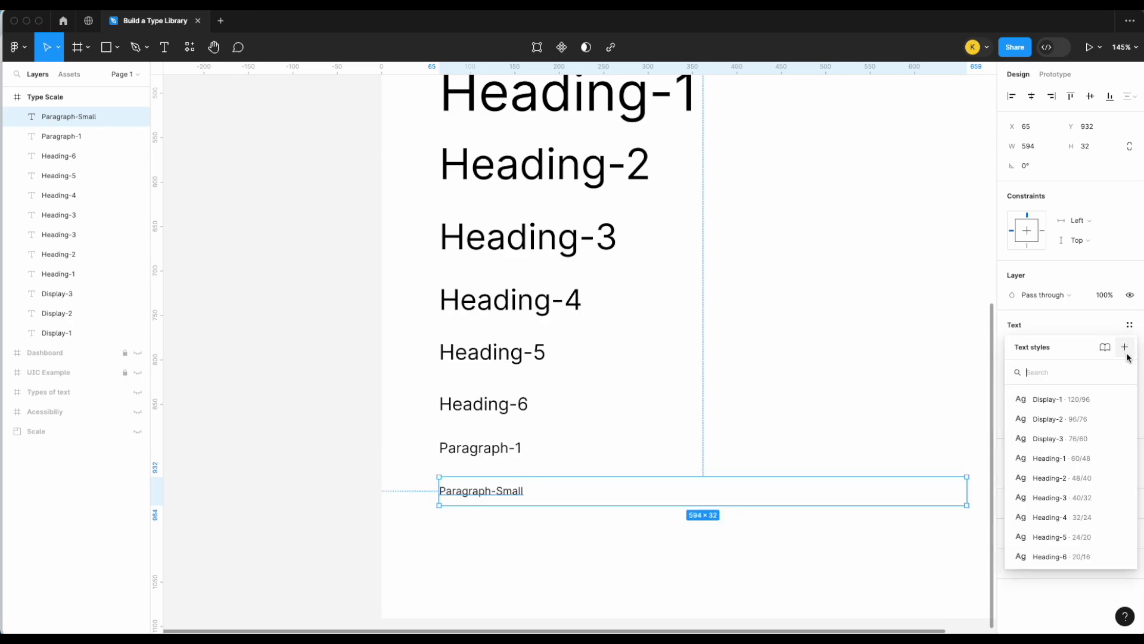
pyautogui.click(1125, 347)
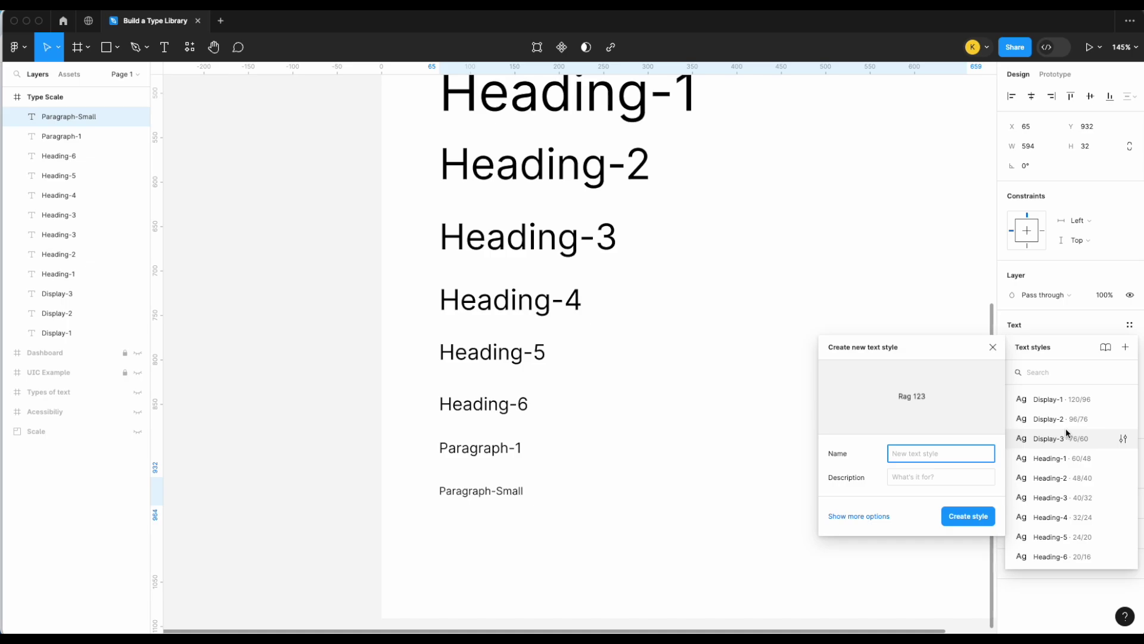
pyautogui.scroll(-1, 1067, 434)
pyautogui.write('Paar')
pyautogui.press('BackSpace')
pyautogui.press('BackSpace')
pyautogui.write('rahr')
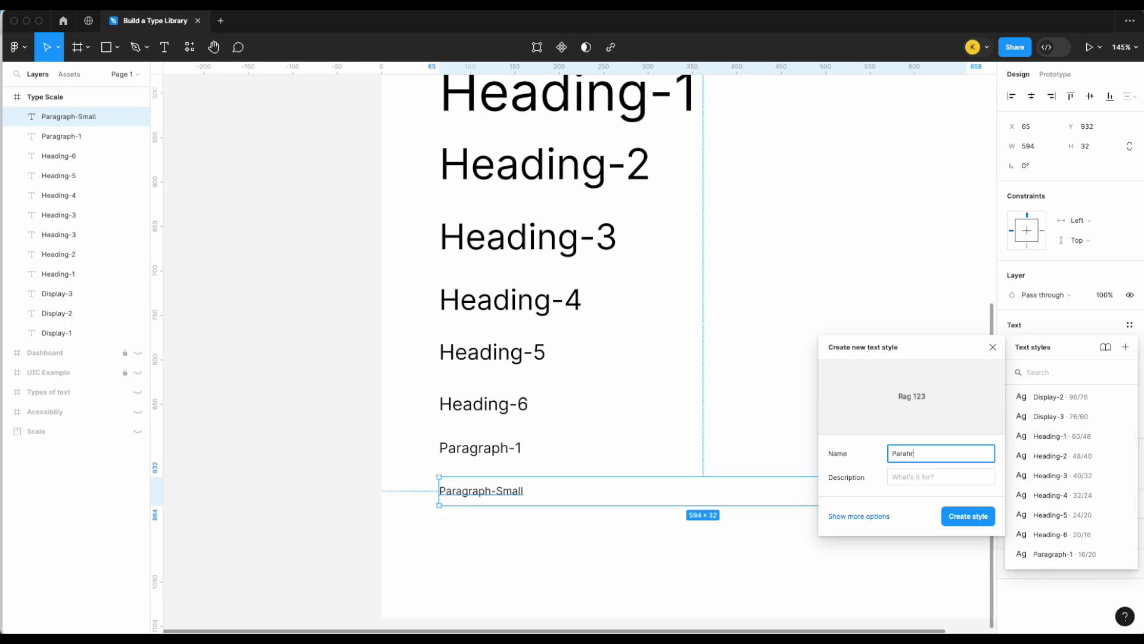
pyautogui.write('graph')
pyautogui.press('Return')
# Step: Replace the "Small" ending of the Paragraph-Small text with "2" and deselect it
pyautogui.doubleClick(498, 502)
pyautogui.click(520, 493)
pyautogui.press('Right')
pyautogui.press('BackSpace')
pyautogui.press('BackSpace')
pyautogui.press('BackSpace')
pyautogui.write('2')
pyautogui.press('Escape')
pyautogui.click(470, 570)
pyautogui.scroll(-1, 468, 573)
pyautogui.scroll(-5, 468, 572)
pyautogui.scroll(-1, 549, 474)
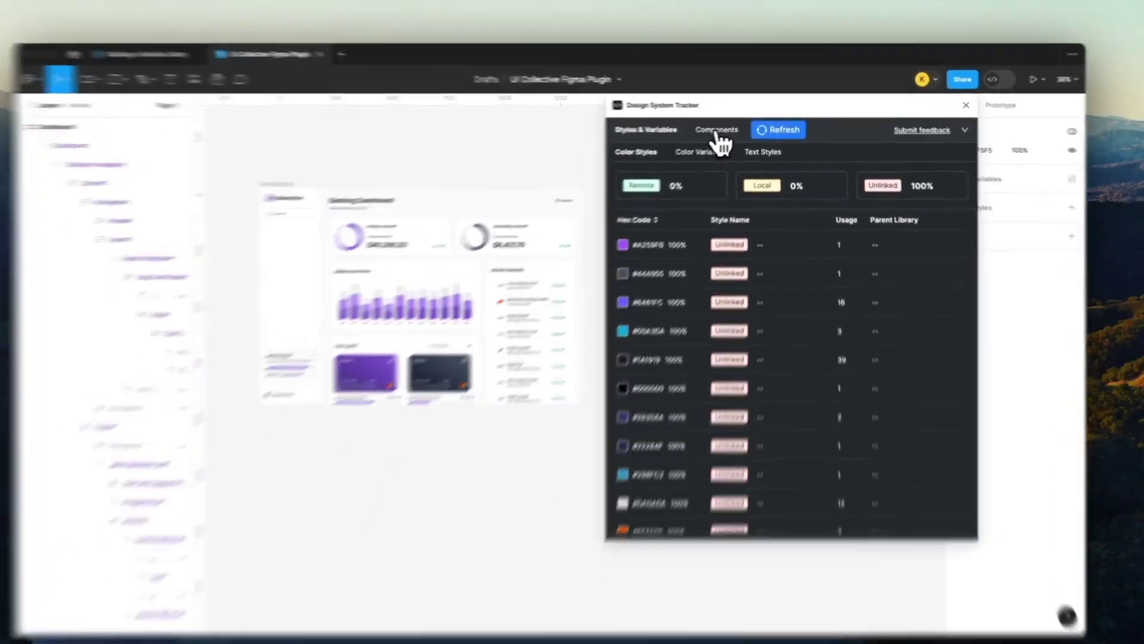
# Step: Switch to the Design System Tracker plugin's component overview and locate the Buttons/Button component
pyautogui.click(745, 209)
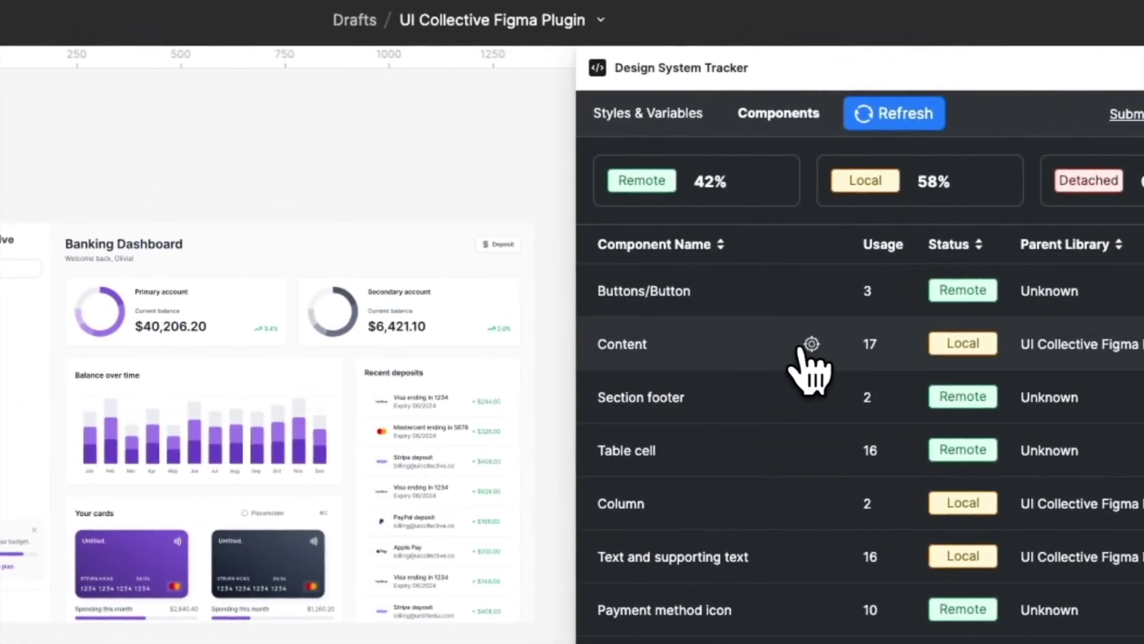
pyautogui.click(812, 291)
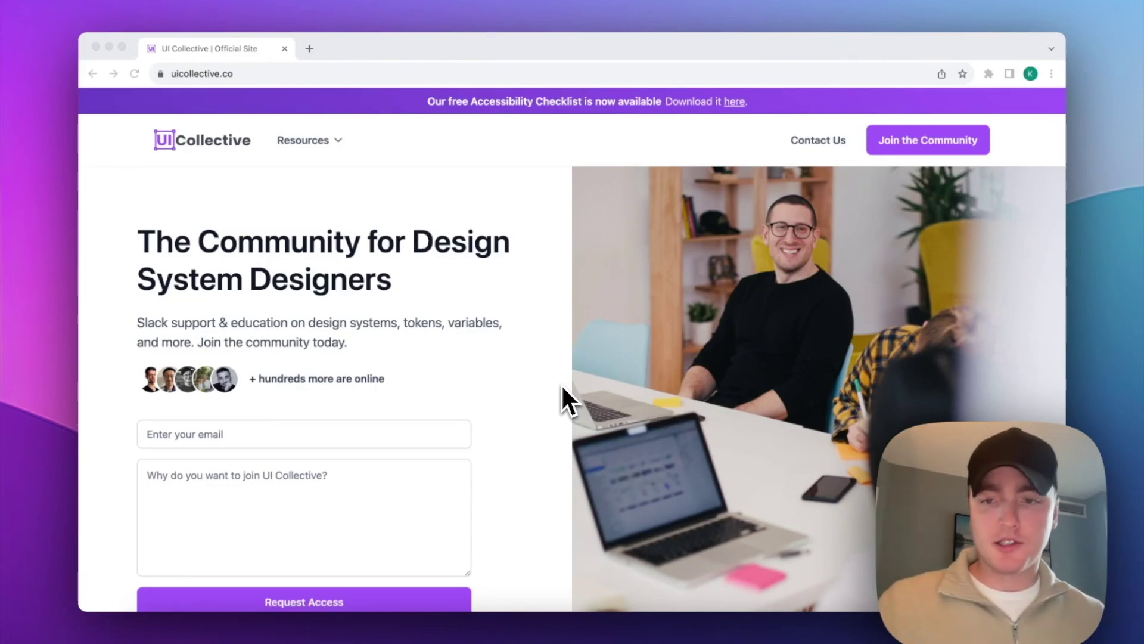
# Step: Switch to the UI Collective website and show its list of resources
pyautogui.click(542, 360)
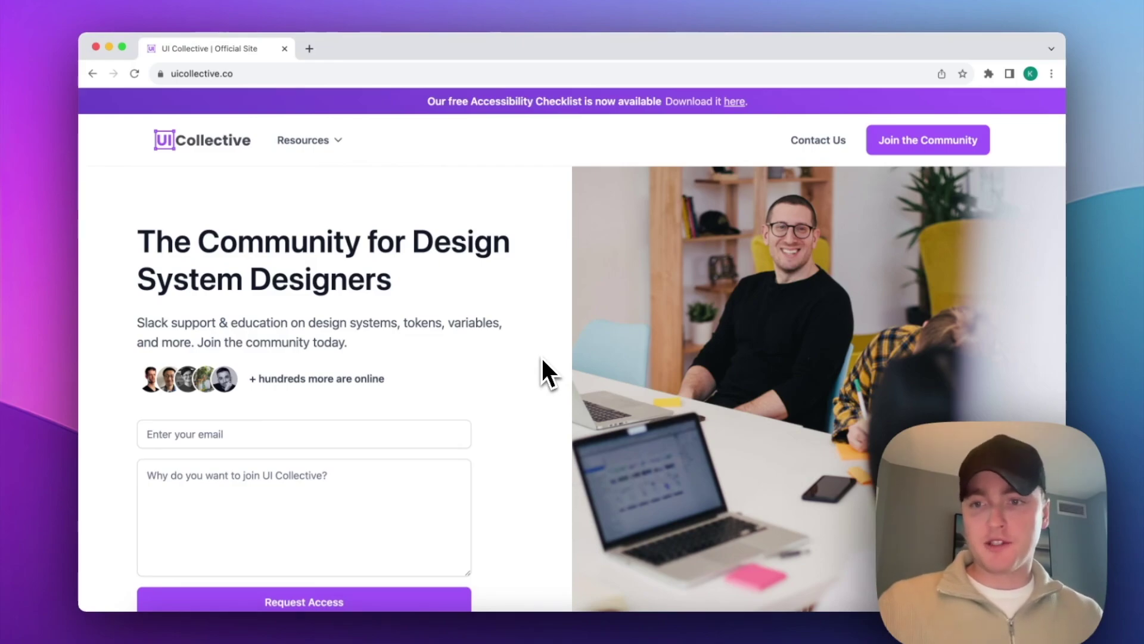
pyautogui.moveTo(337, 153)
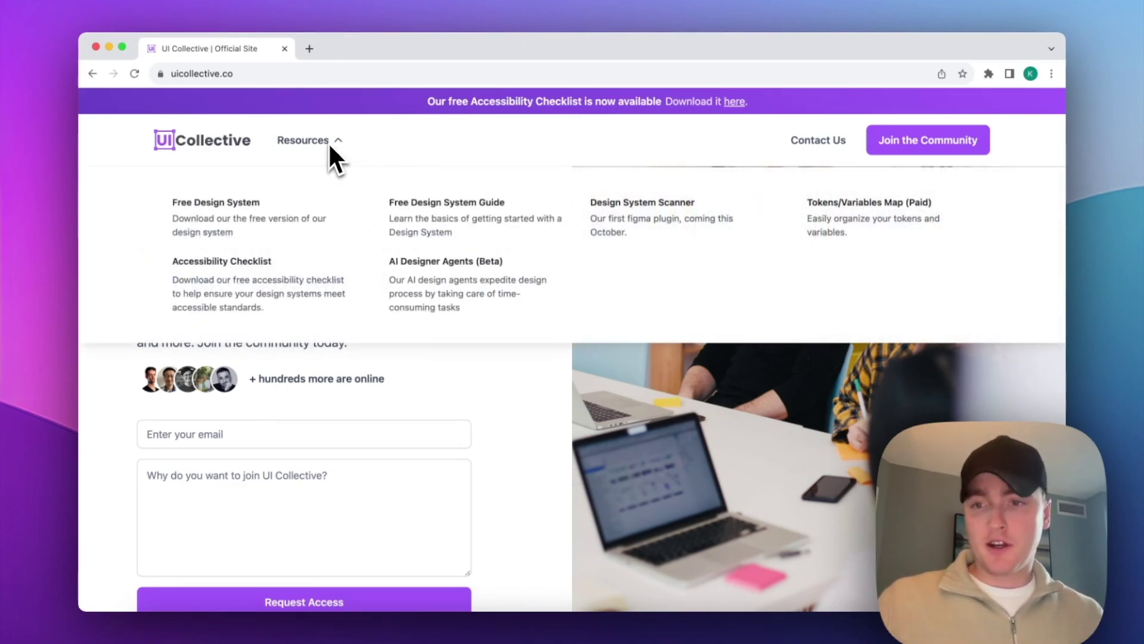